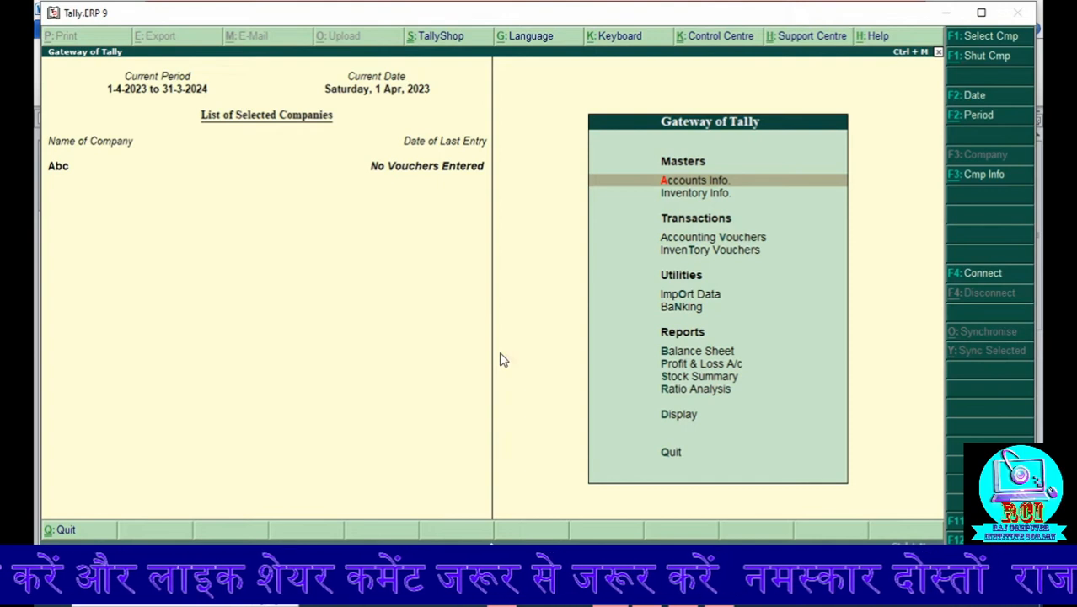
# Step: Start creating a single ledger in Accounts Info and name it Purchase
pyautogui.press('Down')
pyautogui.press('Down')
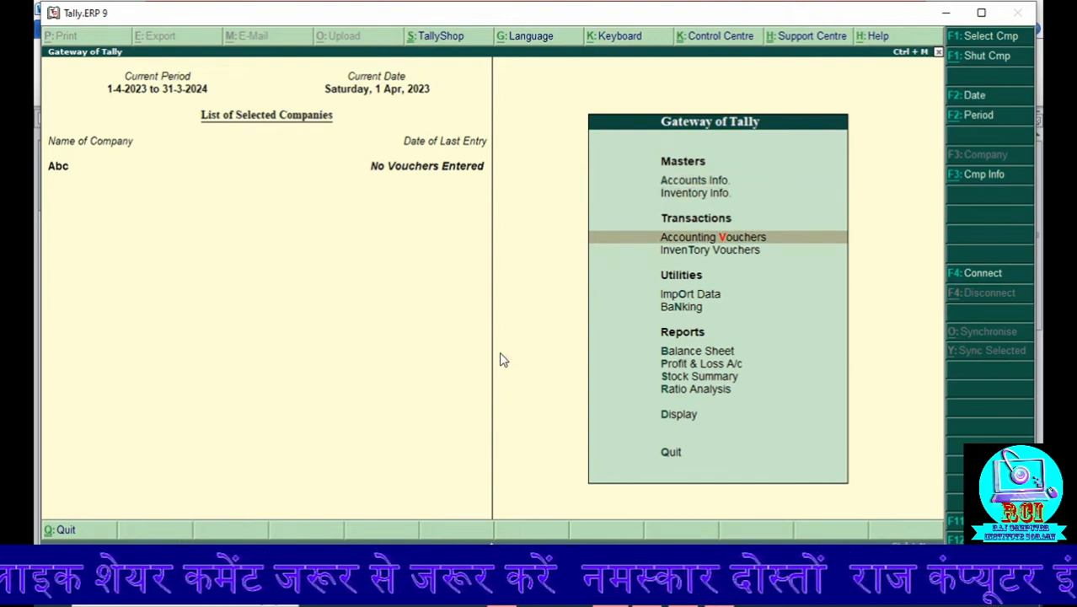
pyautogui.press('Up')
pyautogui.press('Up')
pyautogui.press('Return')
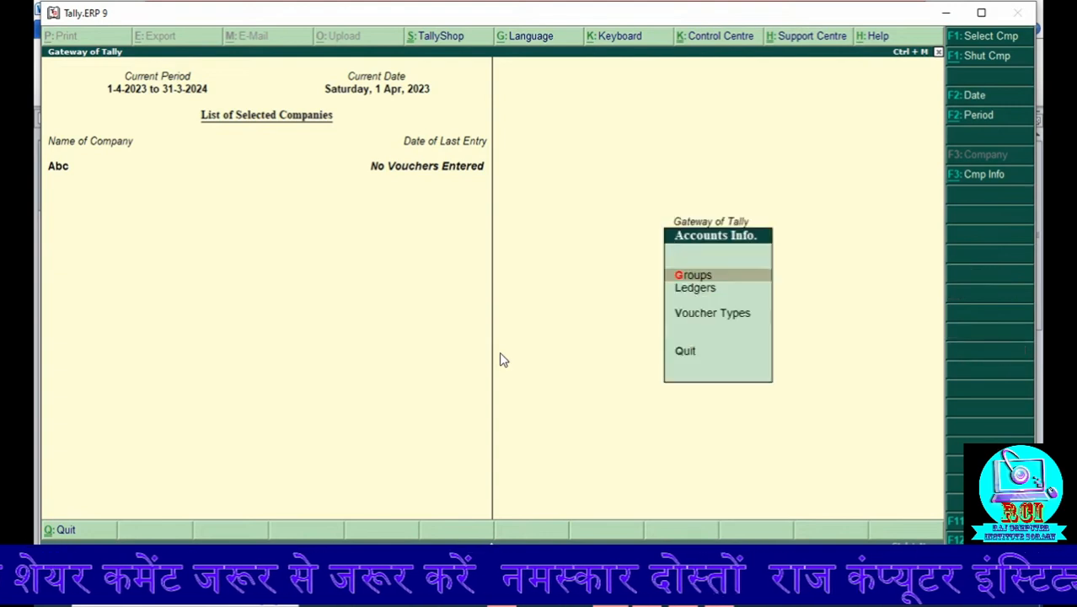
pyautogui.press('Down')
pyautogui.press('Return')
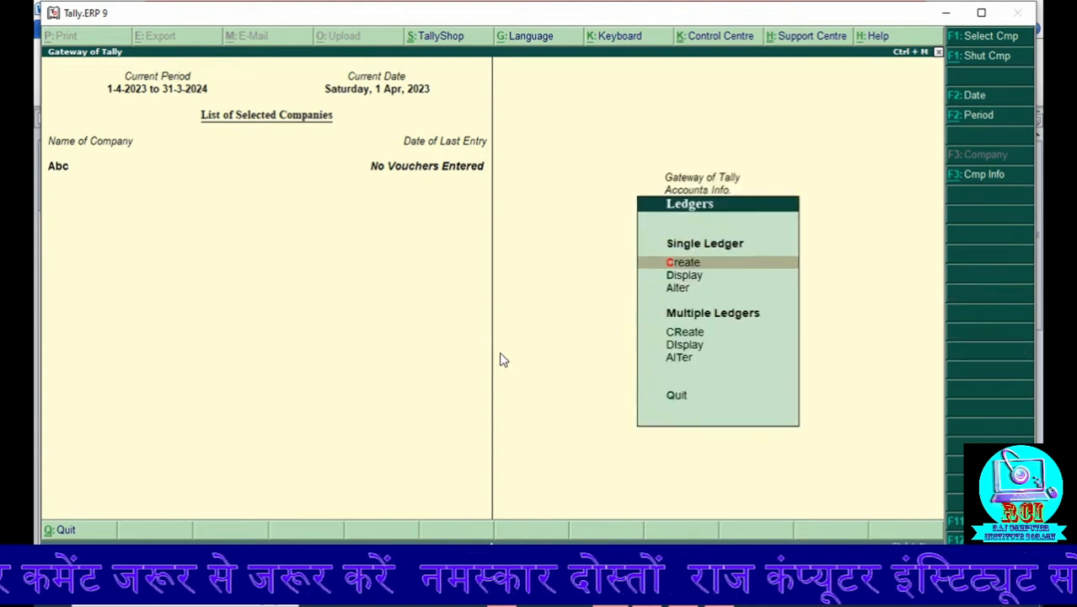
pyautogui.press('Return')
pyautogui.write('Pue')
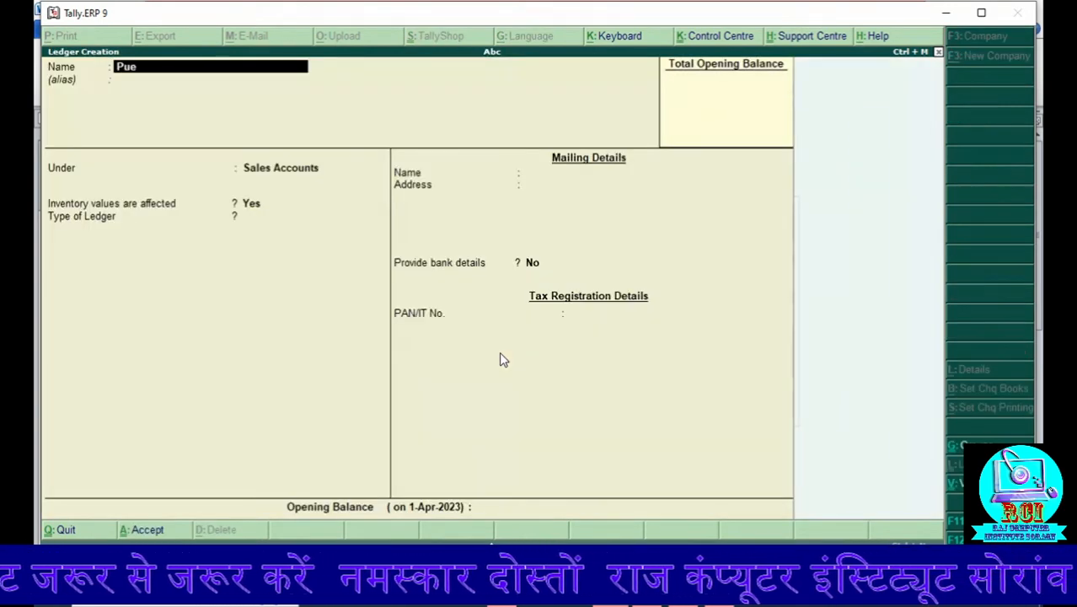
pyautogui.write('chase')
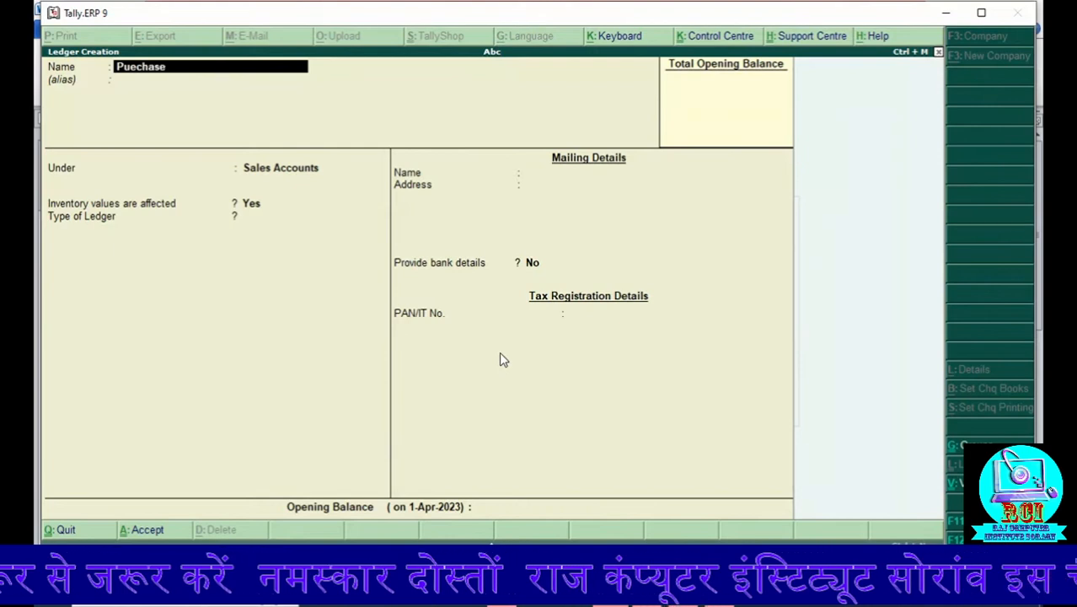
pyautogui.press('BackSpace')
pyautogui.press('BackSpace')
pyautogui.press('BackSpace')
pyautogui.press('BackSpace')
pyautogui.press('BackSpace')
pyautogui.press('BackSpace')
pyautogui.press('BackSpace')
pyautogui.press('BackSpace')
pyautogui.write('Purchase')
pyautogui.press('Return')
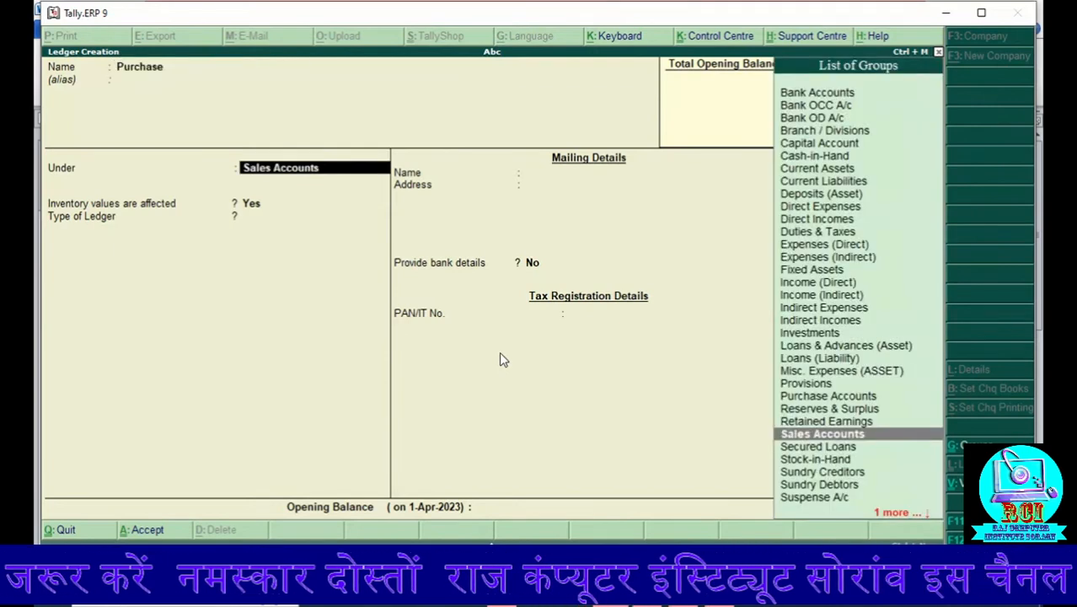
# Step: Place the Purchase ledger under Purchase Accounts, save it with the remaining defaults and return to the Gateway of Tally
pyautogui.write('P')
pyautogui.press('Down')
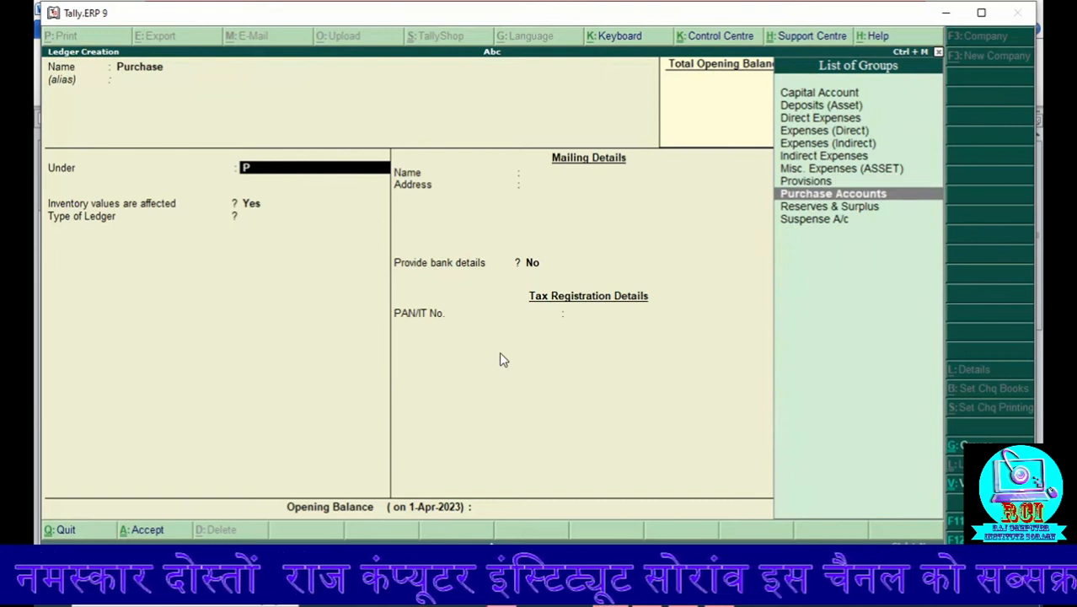
pyautogui.press('Return')
pyautogui.press('Return')
pyautogui.press('Return')
pyautogui.press('Return')
pyautogui.press('Return')
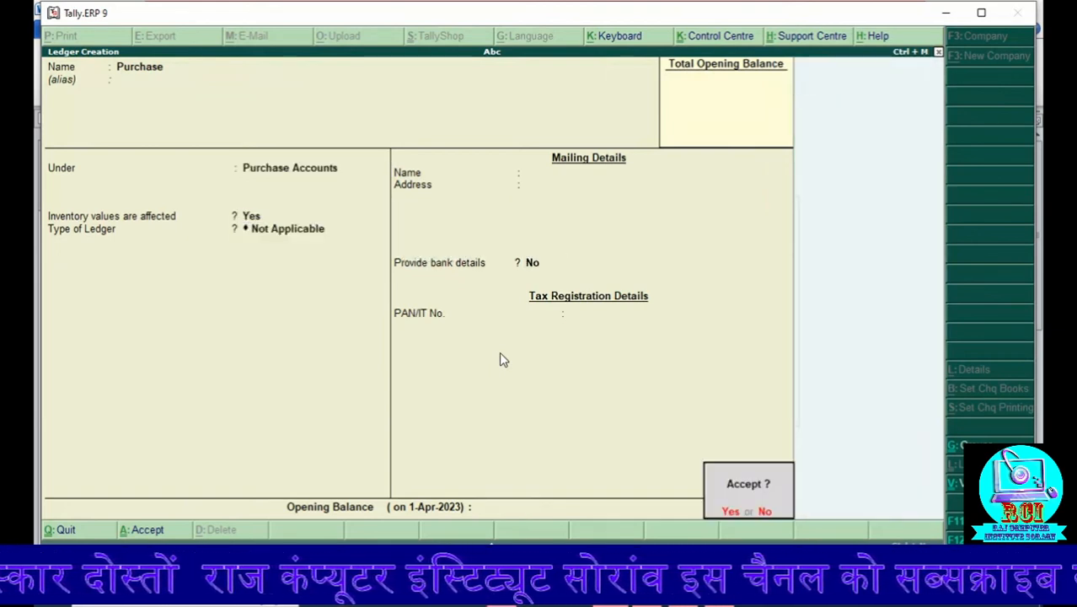
pyautogui.press('Return')
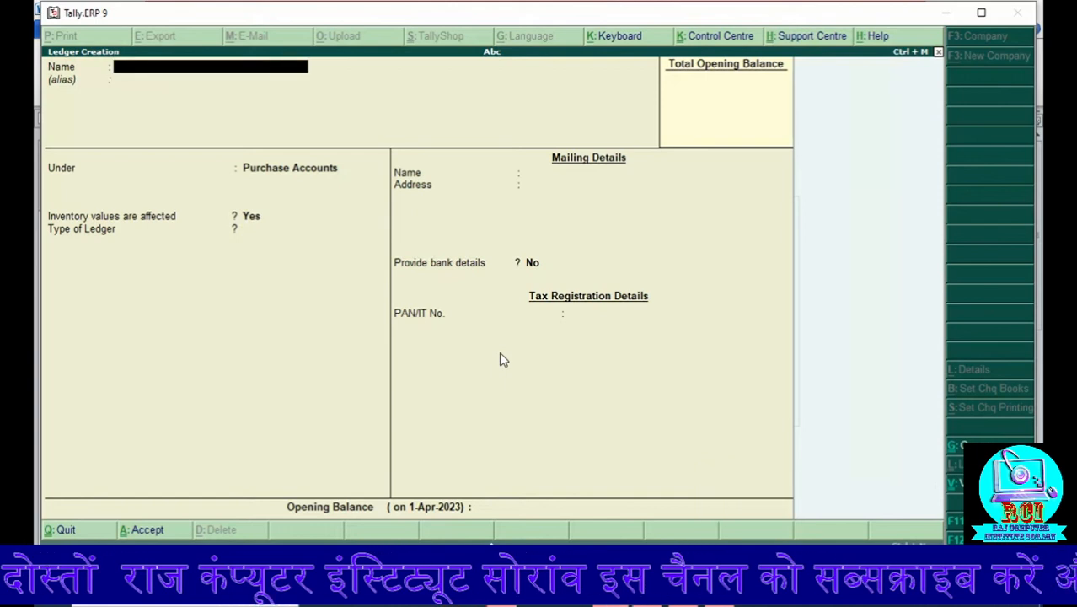
pyautogui.press('Escape')
pyautogui.press('Return')
pyautogui.press('Escape')
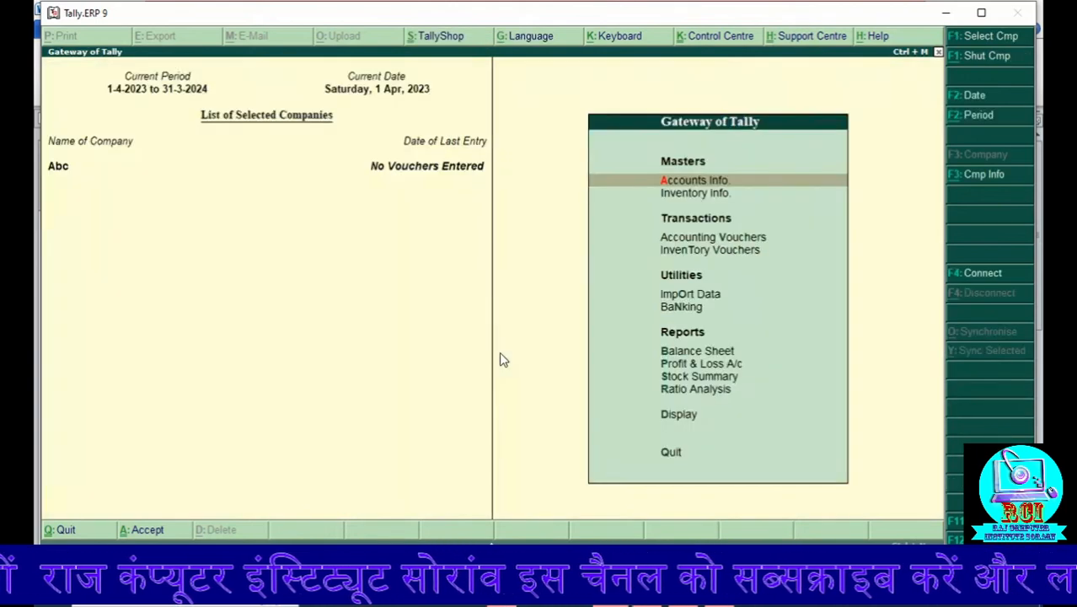
# Step: Create a simple unit of measure in Inventory Info with symbol pc, formal name Piece and 0 decimal places
pyautogui.press('Down')
pyautogui.press('Return')
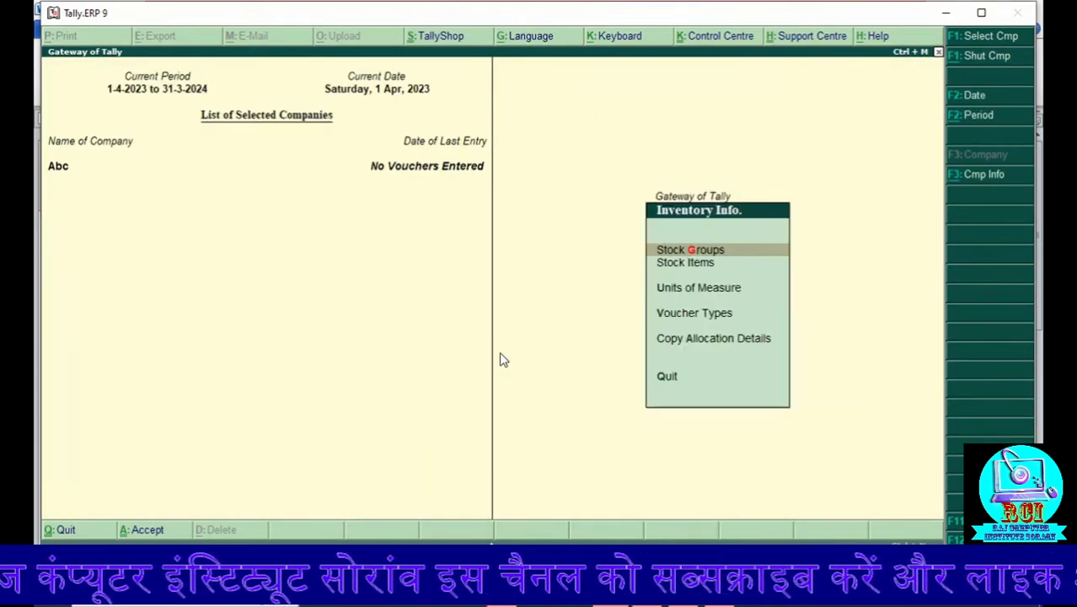
pyautogui.press('Down')
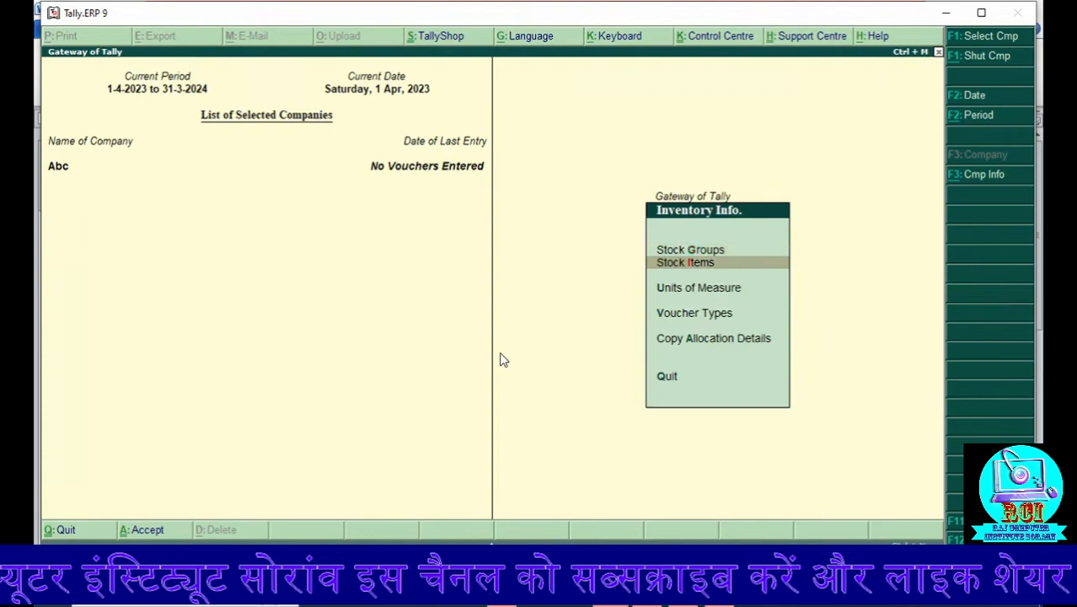
pyautogui.press('Down')
pyautogui.press('Return')
pyautogui.press('Return')
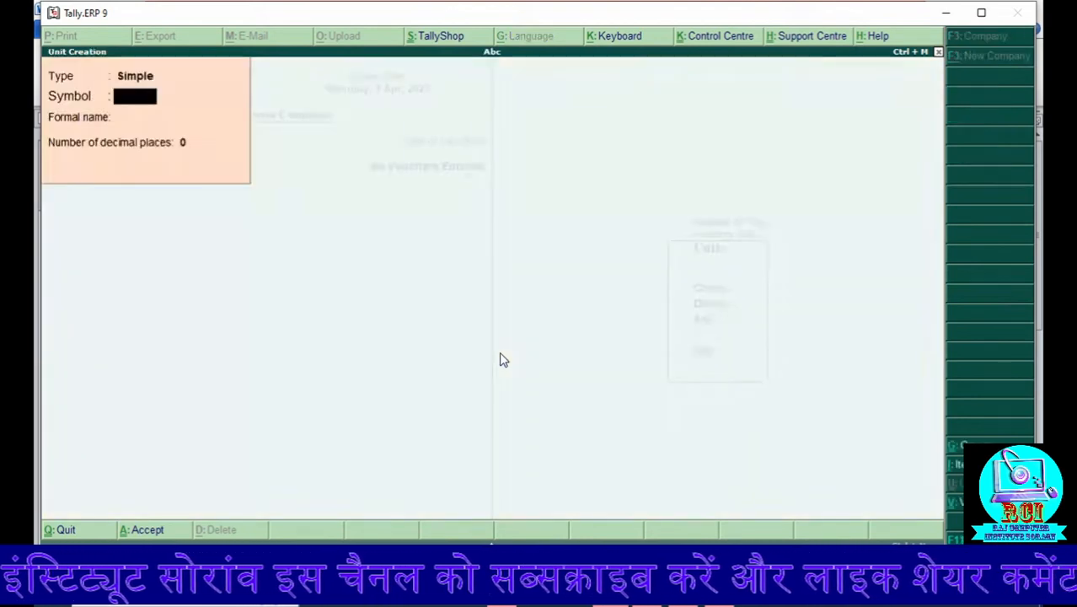
pyautogui.press('Return')
pyautogui.write('Piece')
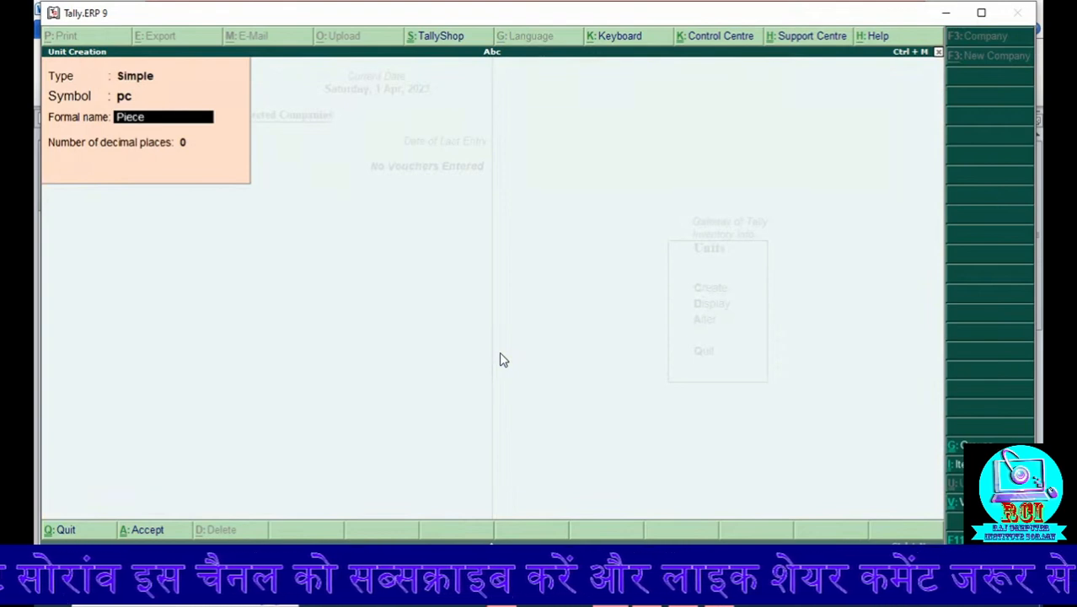
pyautogui.press('Return')
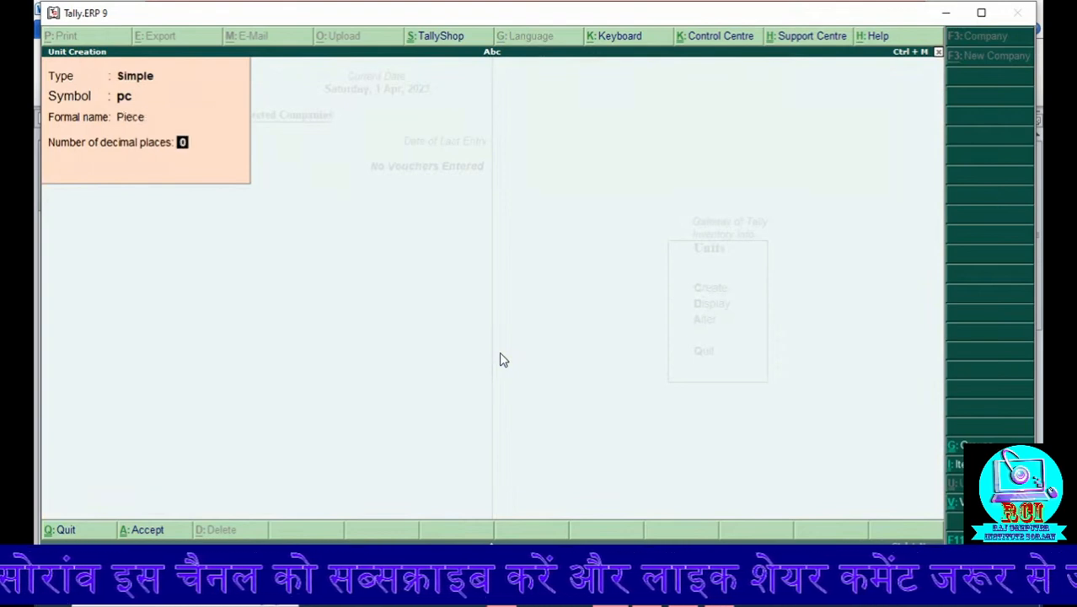
pyautogui.press('Return')
pyautogui.press('Return')
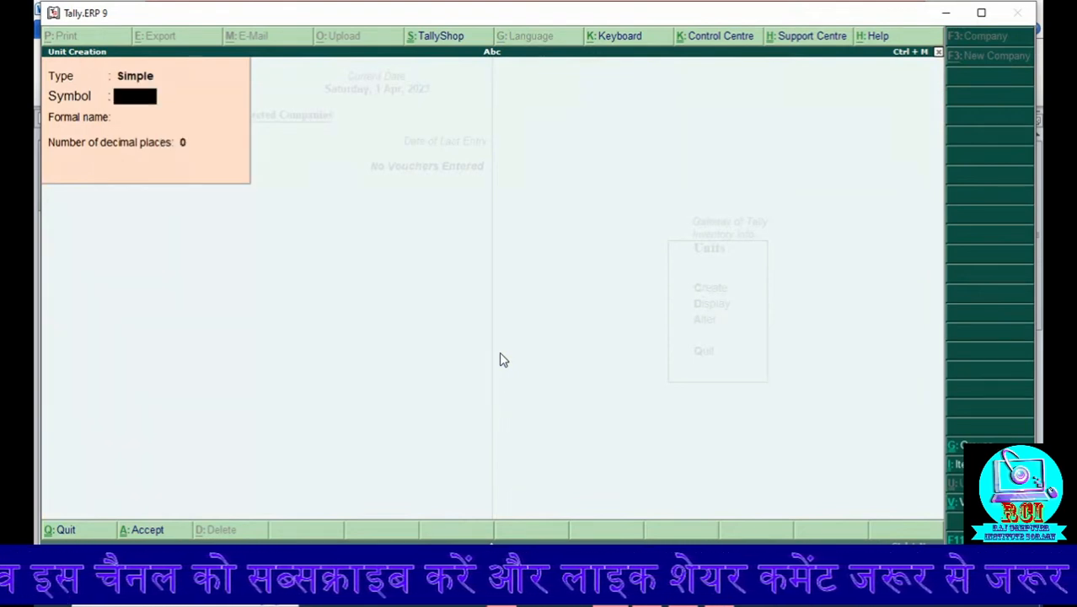
pyautogui.press('Escape')
pyautogui.press('Escape')
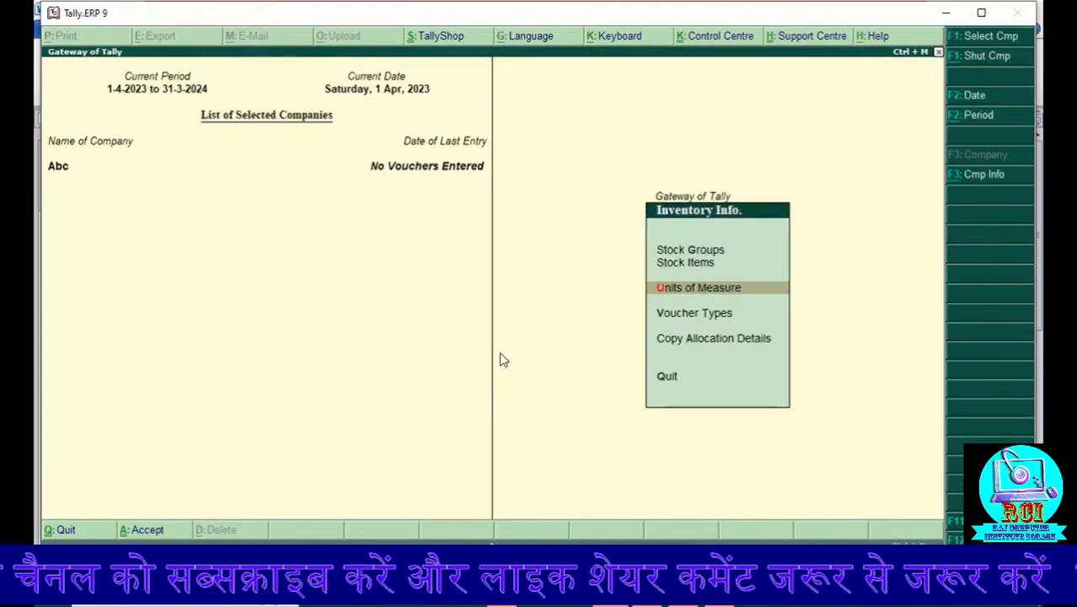
# Step: Open the creation form for a single stock item
pyautogui.press('Up')
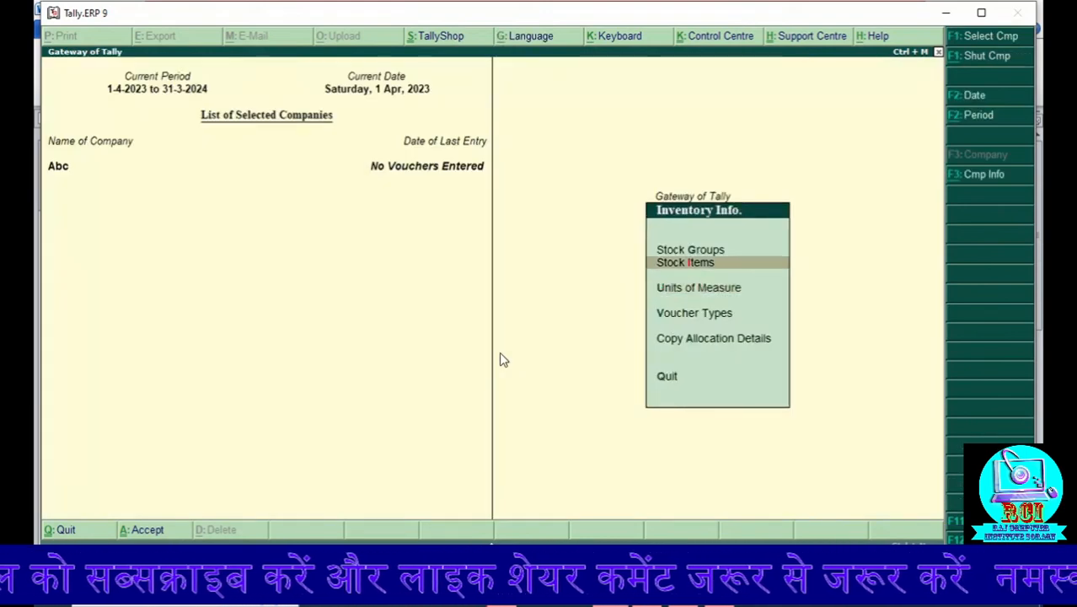
pyautogui.press('Return')
pyautogui.press('Return')
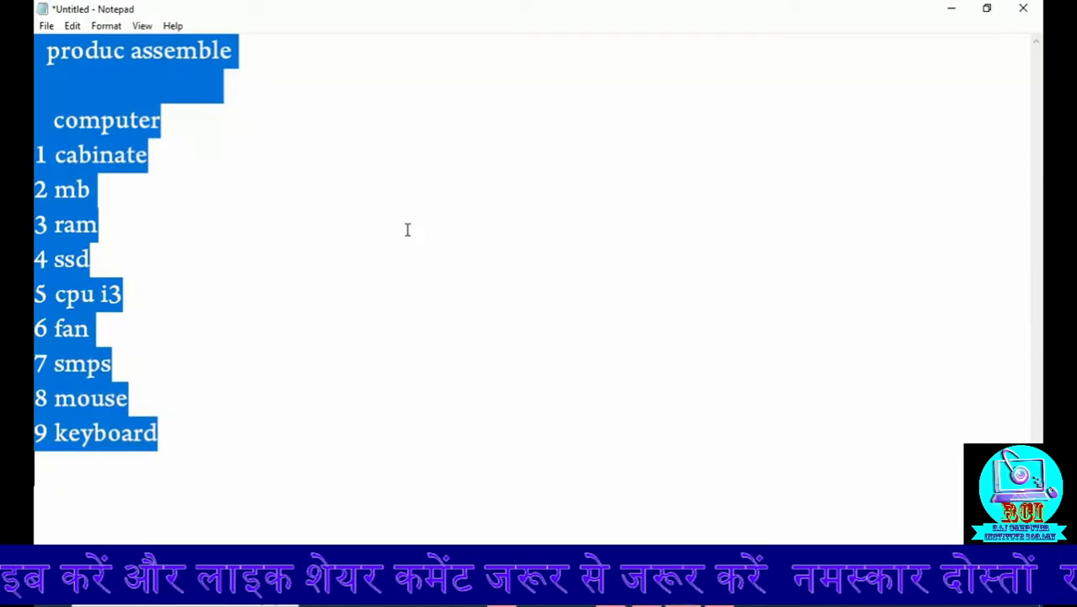
# Step: Check the computer component list in Notepad and Word, and return to Tally.ERP 9
pyautogui.click(175, 160)
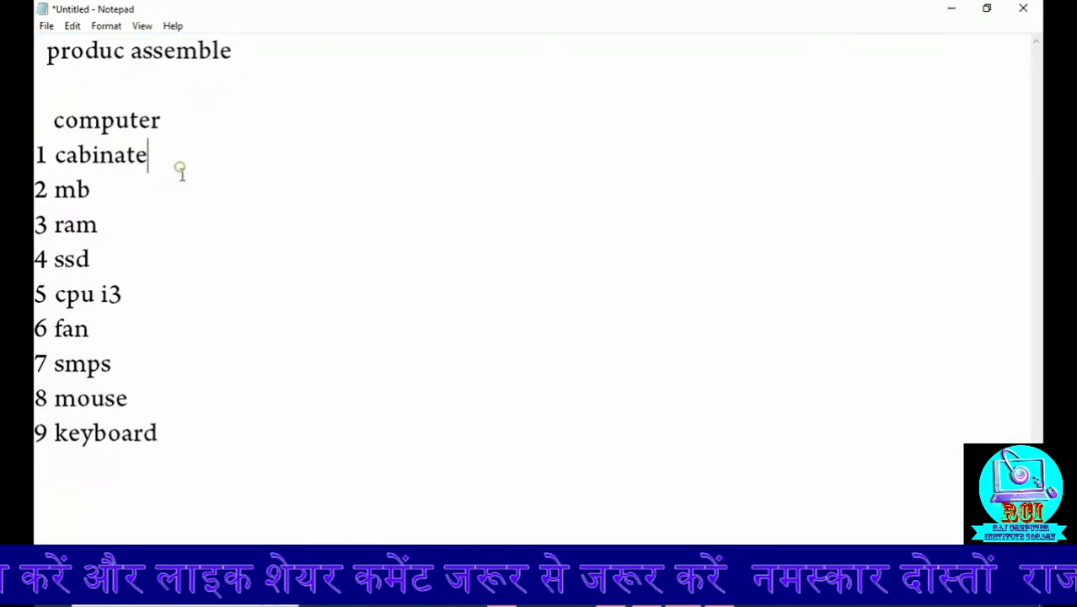
pyautogui.click(950, 17)
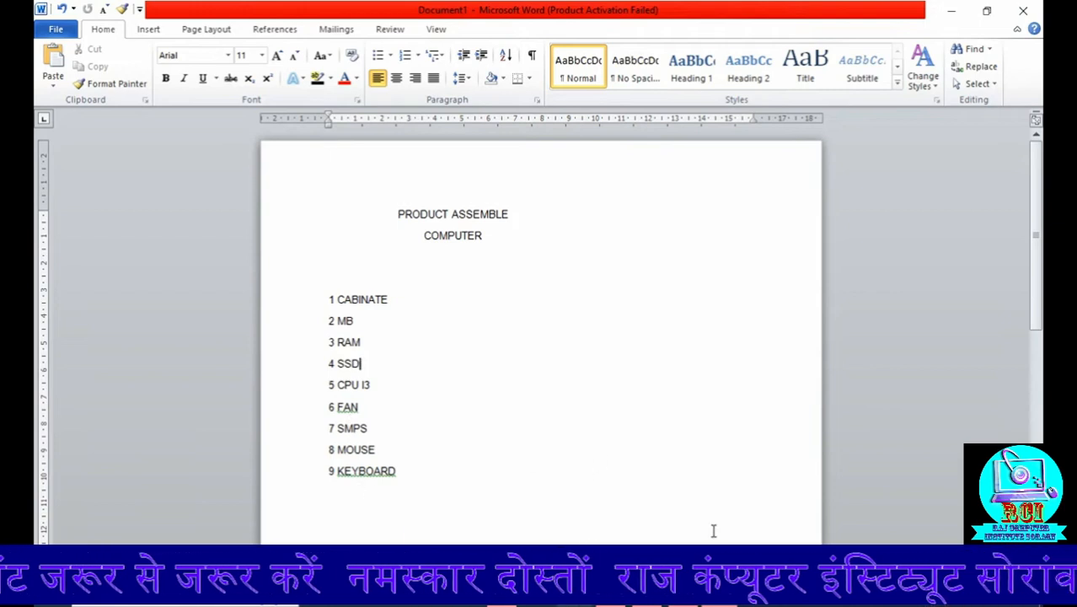
pyautogui.click(610, 600)
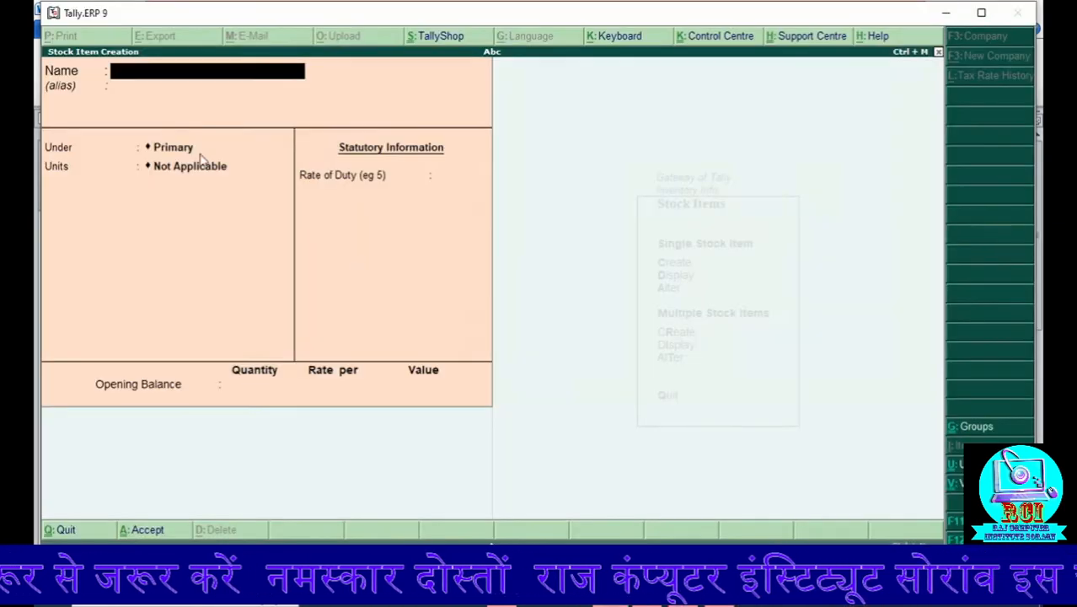
# Step: Create the stock item Cabinate under Primary with unit pc, keeping the remaining defaults
pyautogui.write('Cabin')
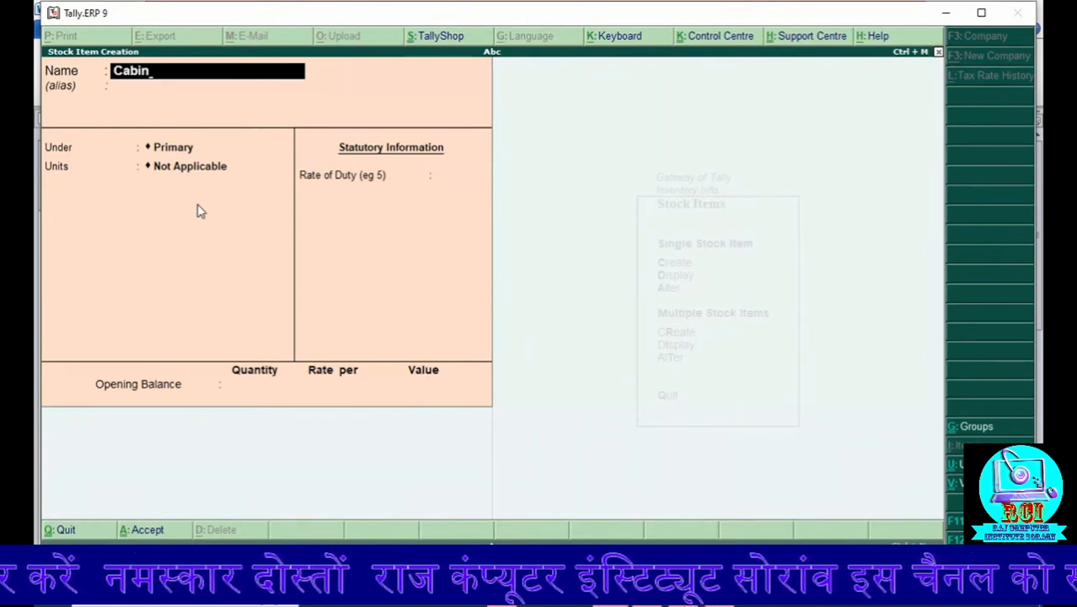
pyautogui.write('ate')
pyautogui.press('Return')
pyautogui.press('Return')
pyautogui.press('Return')
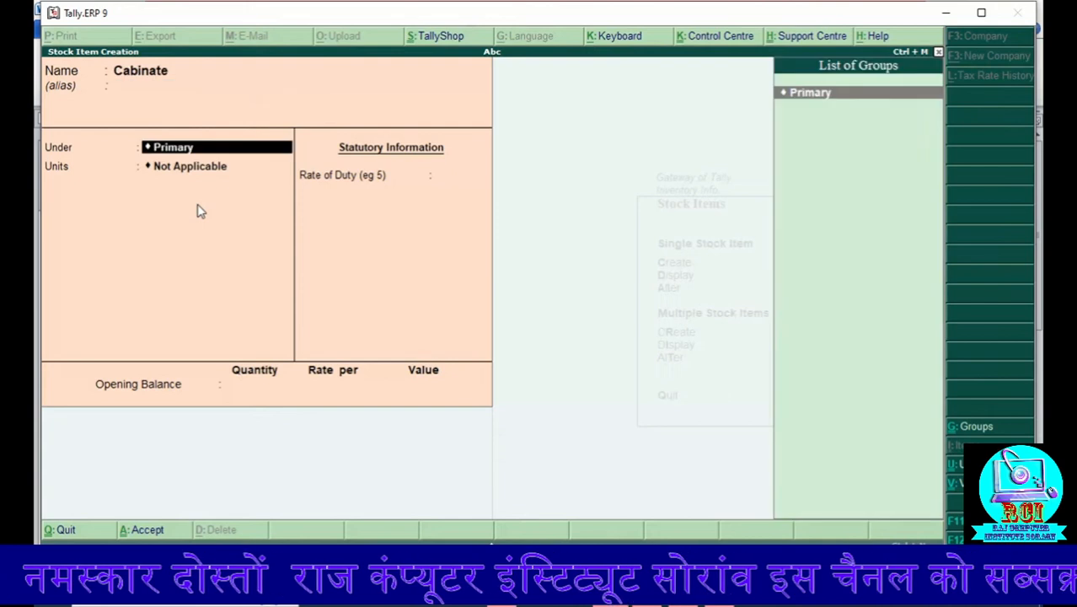
pyautogui.press('Down')
pyautogui.press('Return')
pyautogui.press('Return')
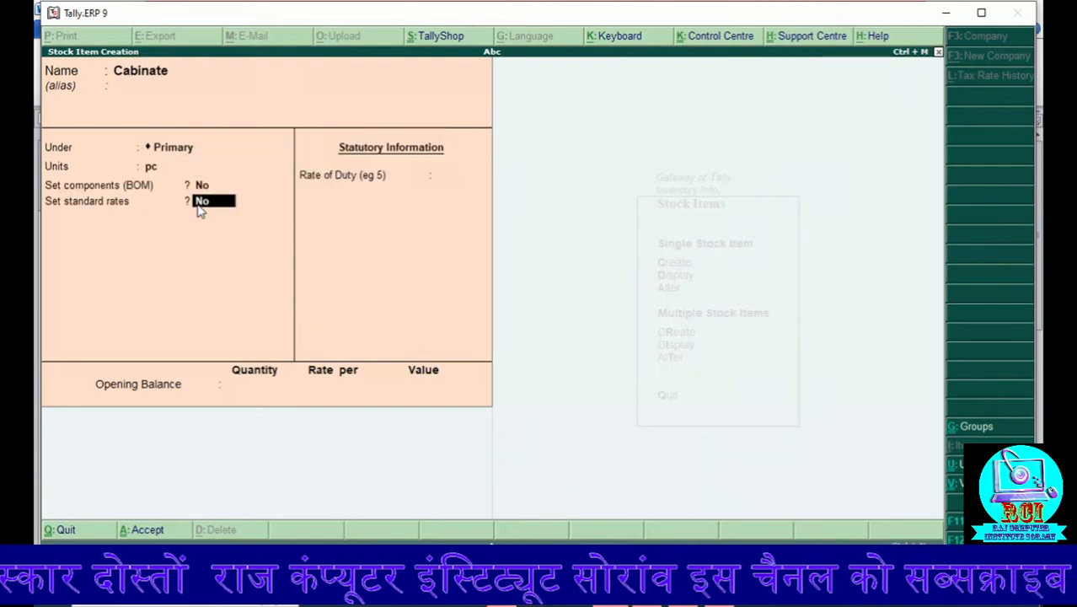
pyautogui.press('Return')
pyautogui.press('Return')
pyautogui.press('Return')
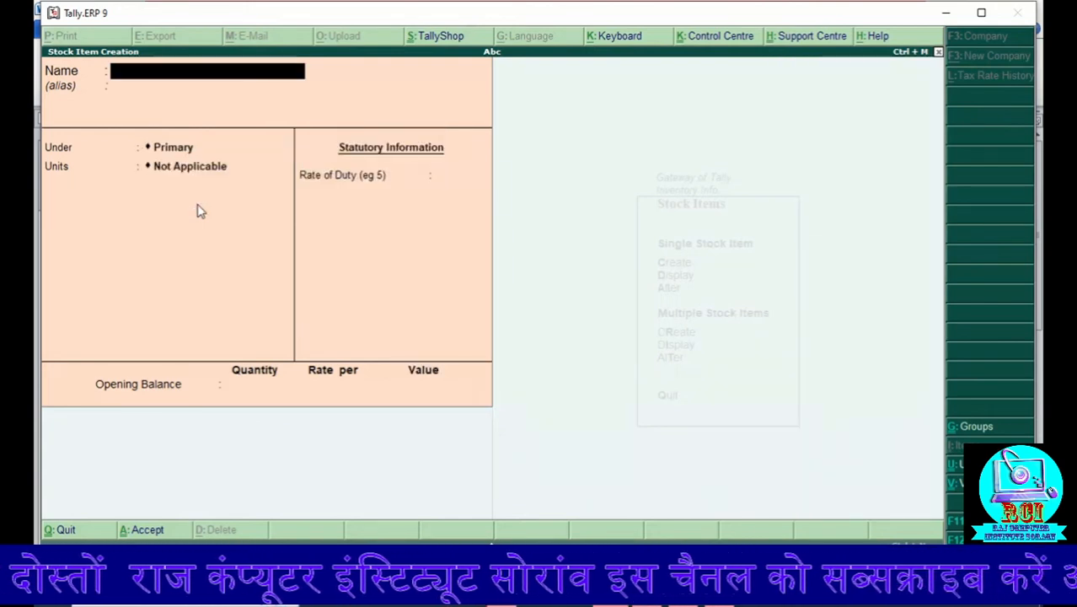
# Step: Create the stock item Mb under Primary with unit pc, keeping the remaining defaults
pyautogui.write('M')
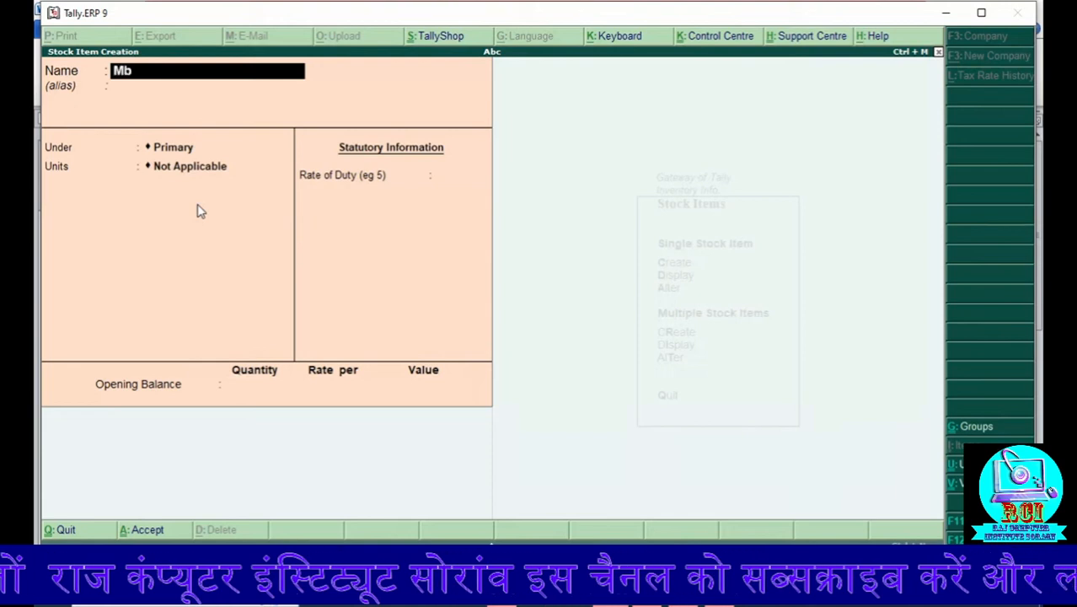
pyautogui.write('b')
pyautogui.press('Return')
pyautogui.press('Return')
pyautogui.press('Return')
pyautogui.write('pc')
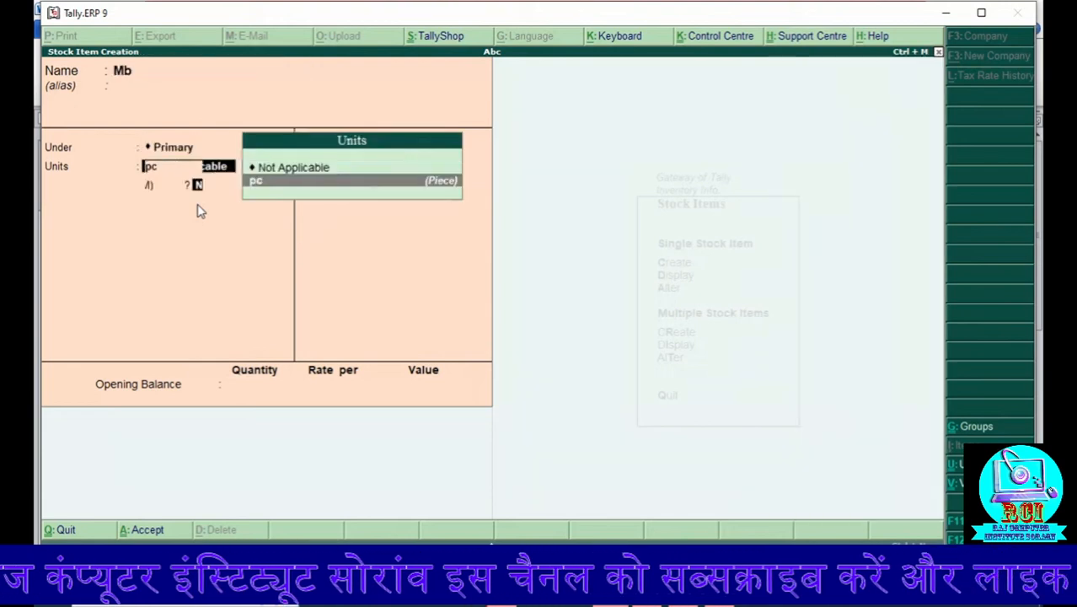
pyautogui.press('Return')
pyautogui.press('Return')
pyautogui.press('Return')
pyautogui.press('Return')
pyautogui.press('Return')
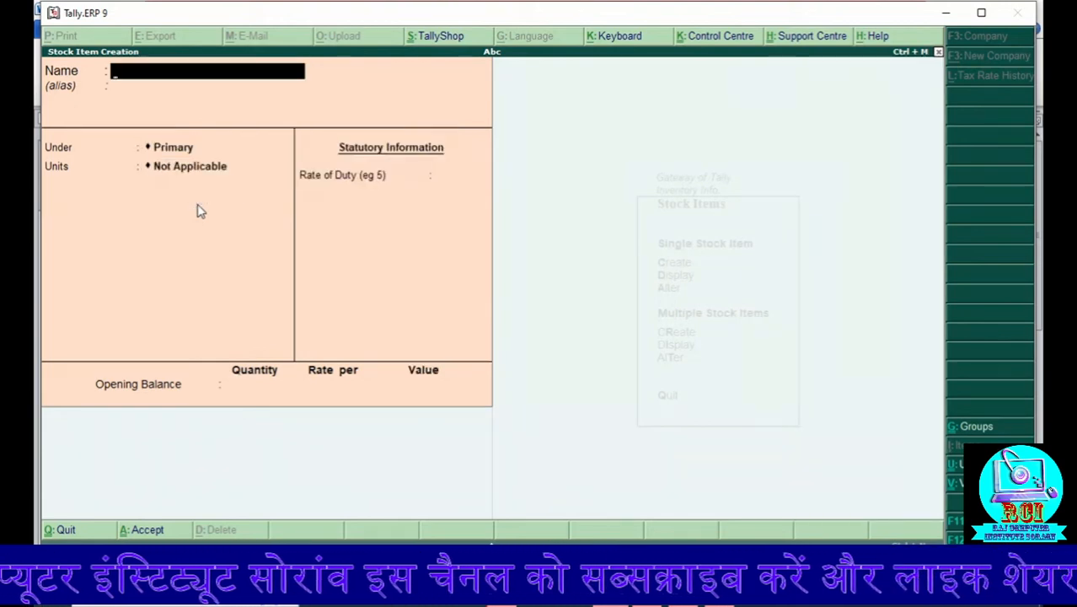
# Step: Create the stock item Ram under Primary with unit pc, keeping the remaining defaults
pyautogui.write('Ram')
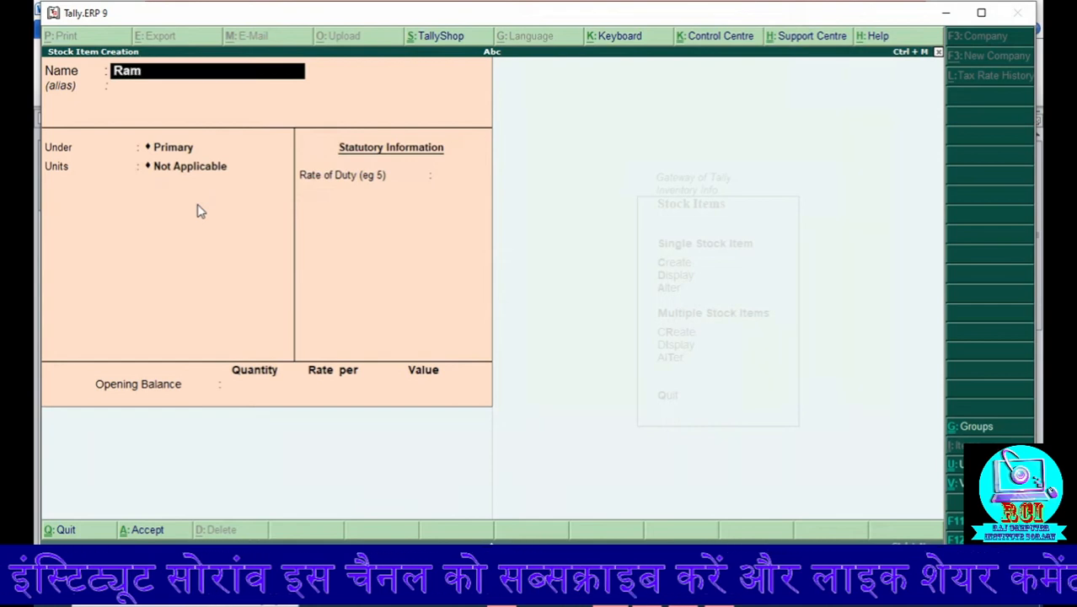
pyautogui.press('Return')
pyautogui.press('Return')
pyautogui.press('Down')
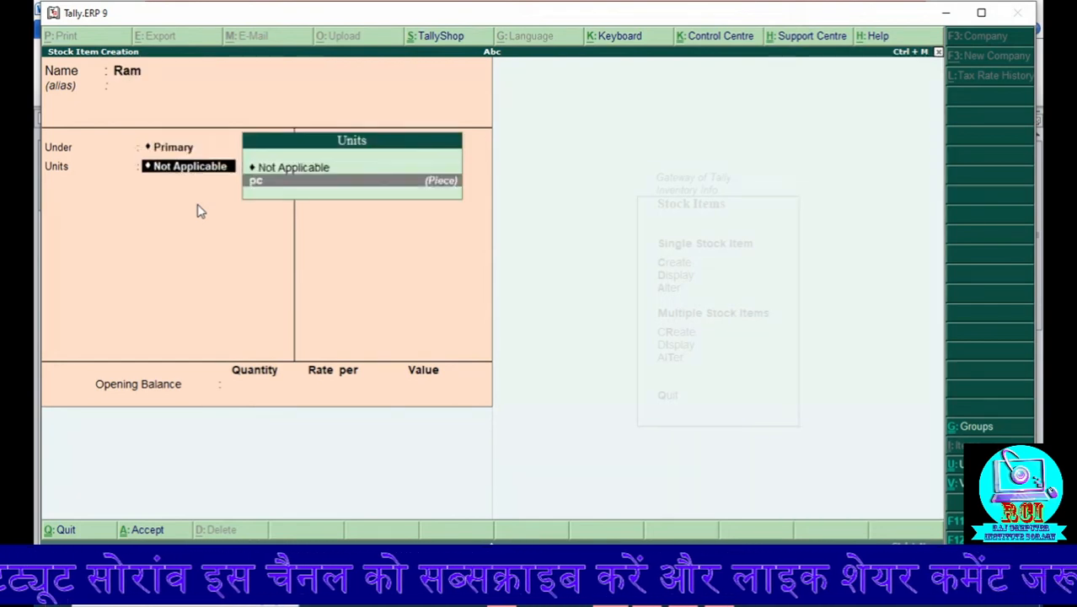
pyautogui.press('Return')
pyautogui.press('Return')
pyautogui.press('Return')
pyautogui.press('Return')
pyautogui.press('Return')
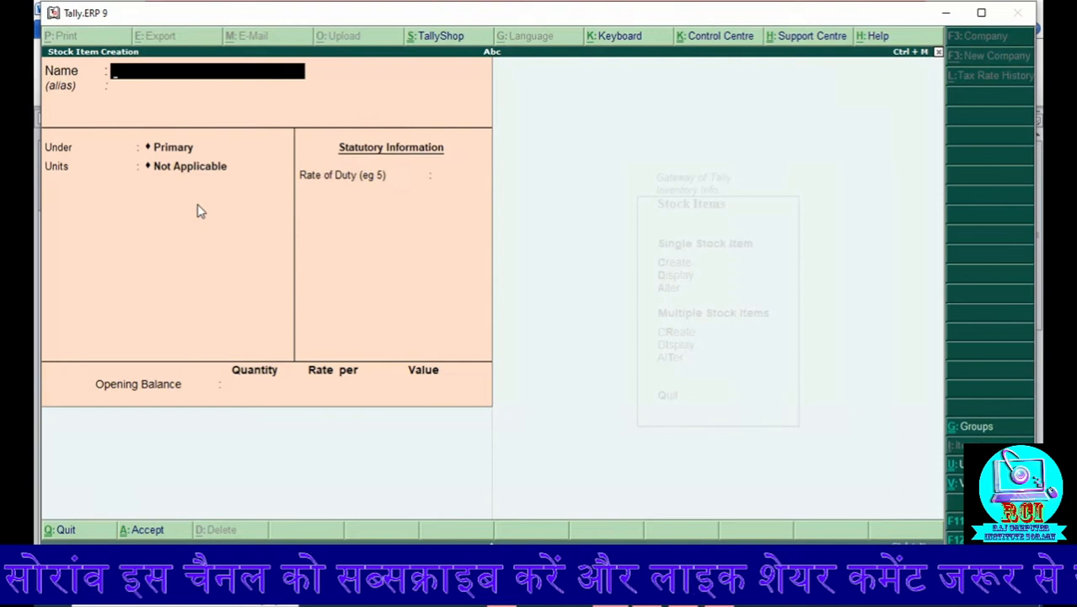
# Step: Create the stock item Cpu I3 under Primary with unit pc, keeping the remaining defaults
pyautogui.write('Cpu')
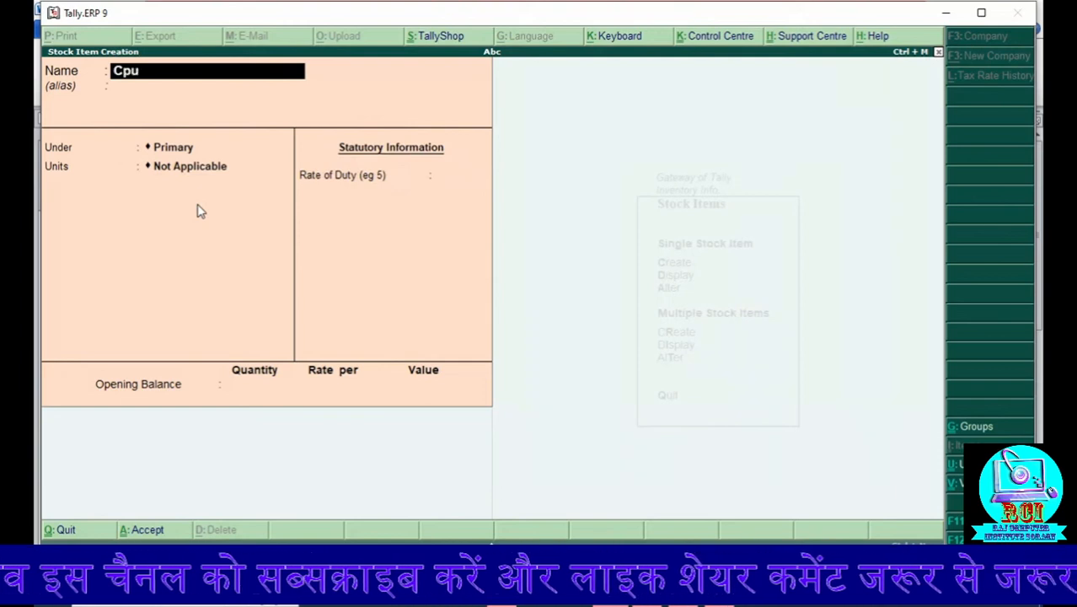
pyautogui.write(' I3')
pyautogui.press('Return')
pyautogui.press('Return')
pyautogui.press('Return')
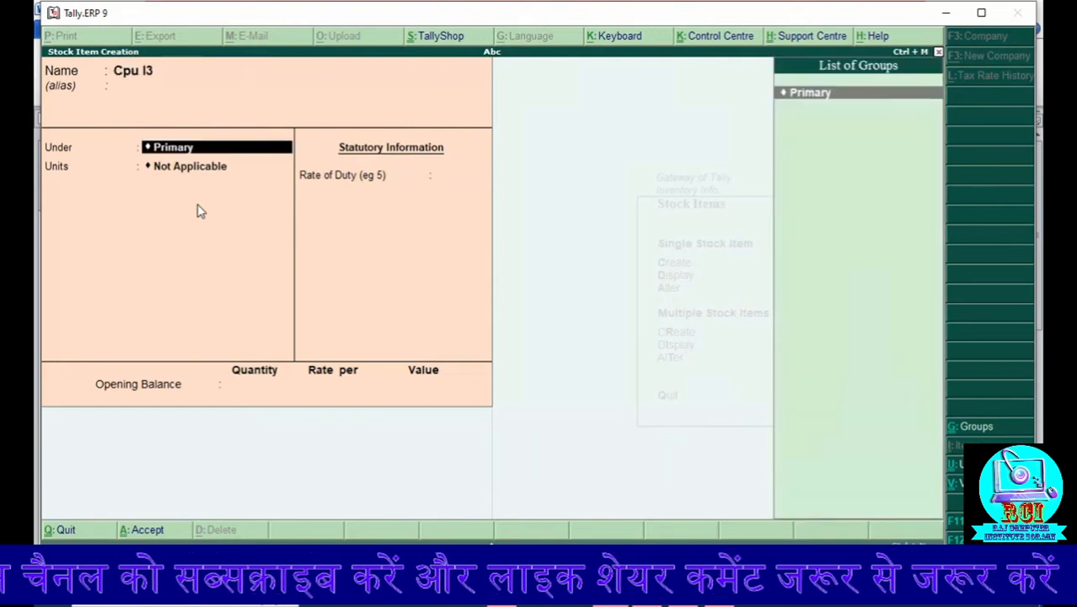
pyautogui.press('Return')
pyautogui.press('Return')
pyautogui.press('Return')
pyautogui.press('Return')
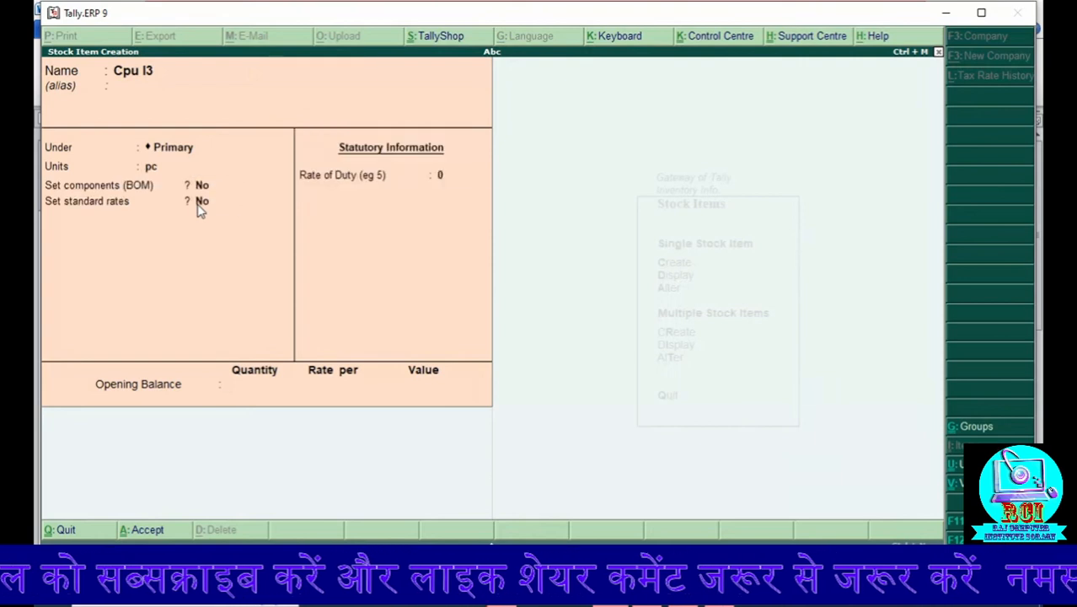
pyautogui.press('Return')
pyautogui.press('Return')
# Step: Create the stock item Fan under Primary with unit pc, keeping the remaining defaults
pyautogui.write('Fa')
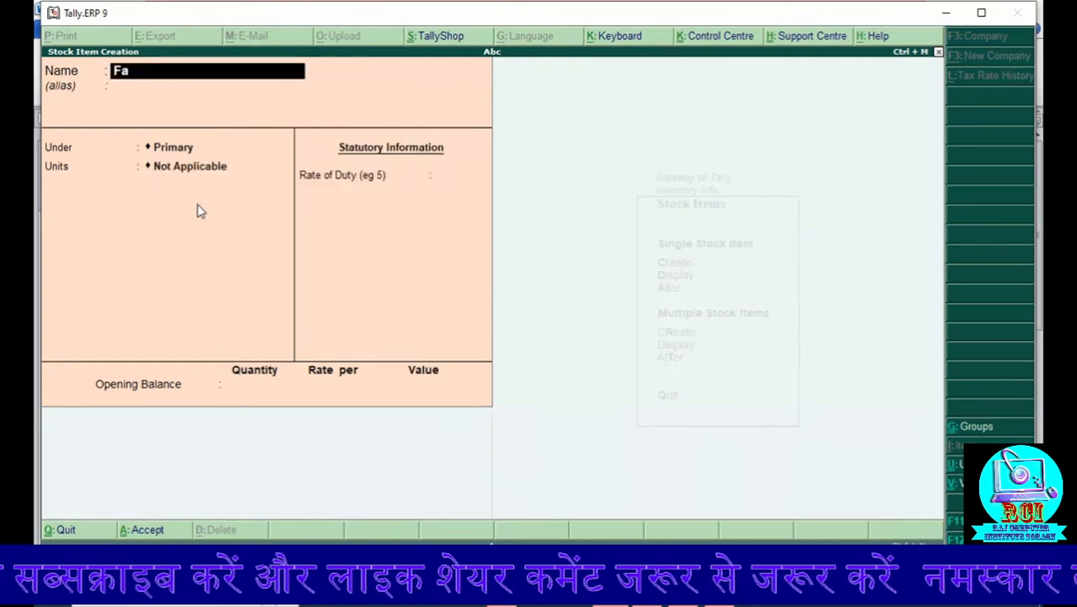
pyautogui.write('n')
pyautogui.press('Return')
pyautogui.press('Return')
pyautogui.press('Return')
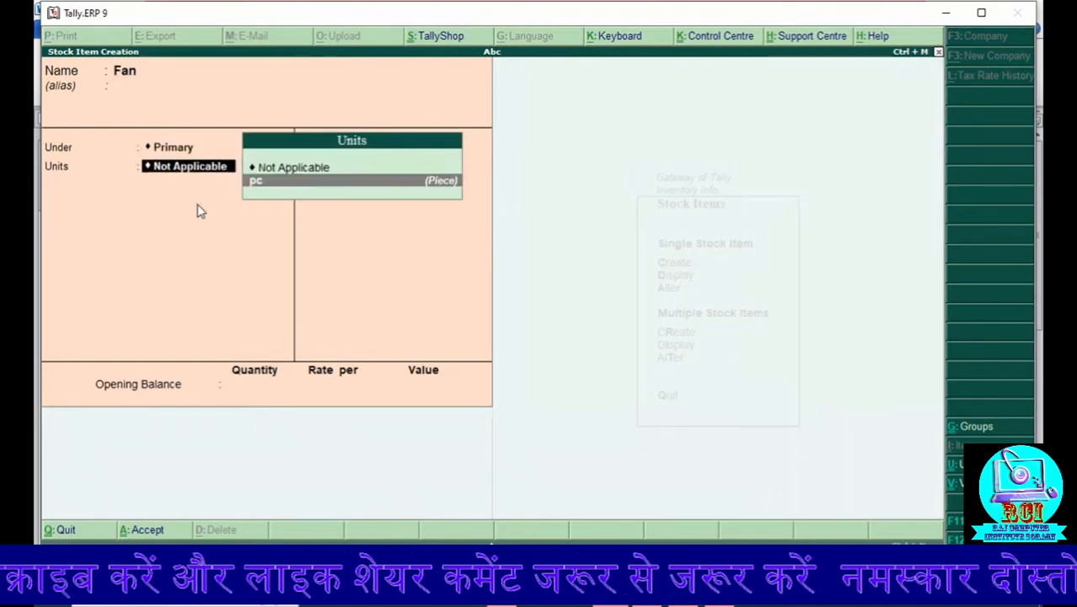
pyautogui.press('Return')
pyautogui.press('Return')
pyautogui.press('Return')
# Step: Create the stock item Ssd under Primary with unit pc, keeping the remaining defaults
pyautogui.press('Return')
pyautogui.press('Return')
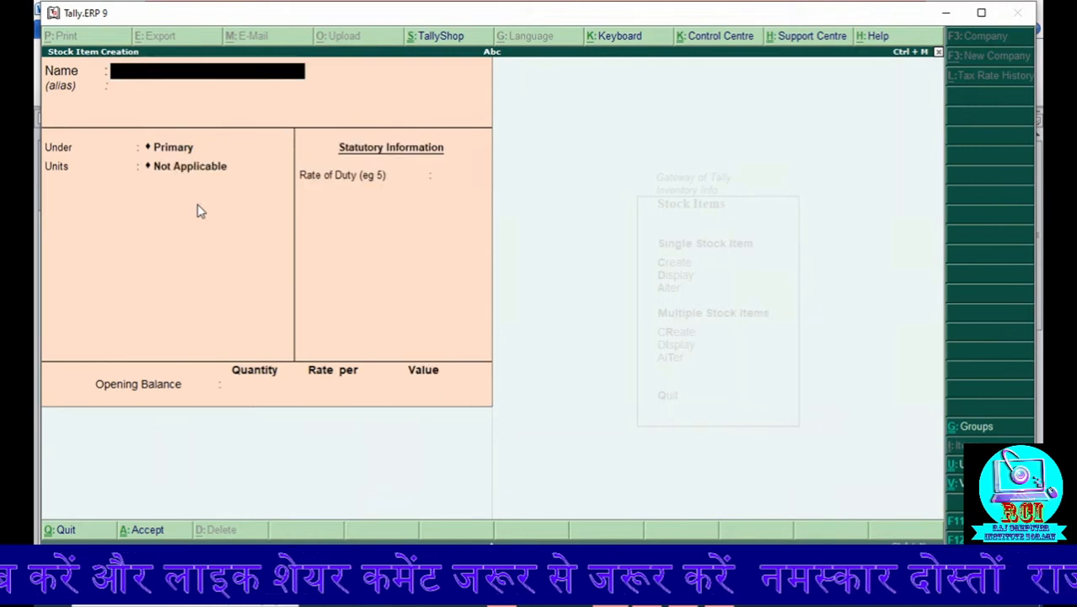
pyautogui.write('Ssd')
pyautogui.press('Return')
pyautogui.press('Return')
pyautogui.press('Return')
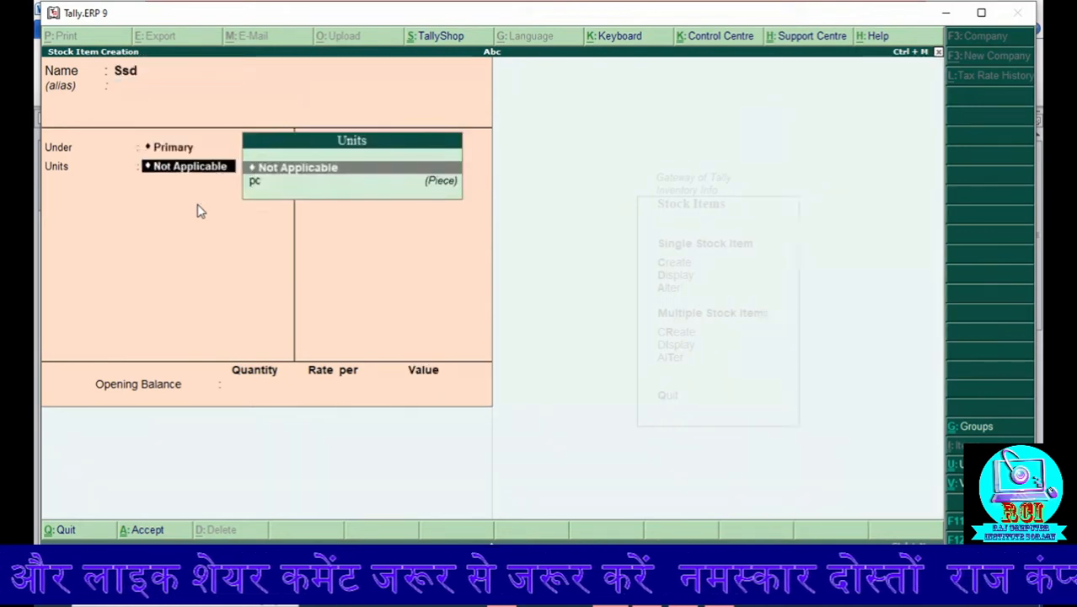
pyautogui.press('Down')
pyautogui.press('Return')
pyautogui.press('Return')
pyautogui.press('Return')
pyautogui.press('Return')
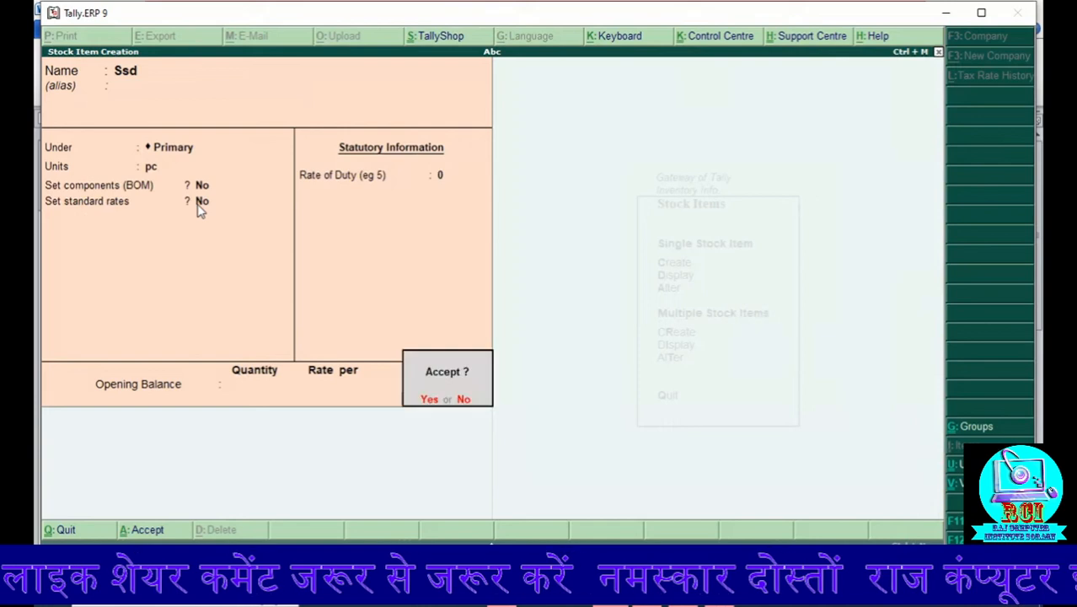
pyautogui.press('Return')
# Step: Create the stock item Keyboard under Primary with unit pc, keeping the remaining defaults
pyautogui.write('K')
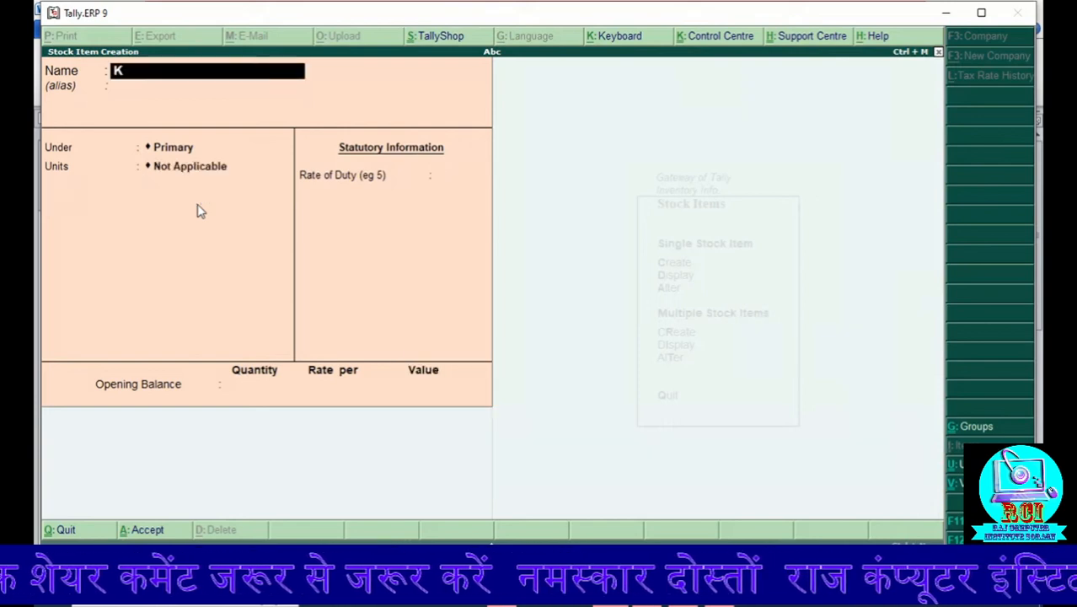
pyautogui.write('eyb')
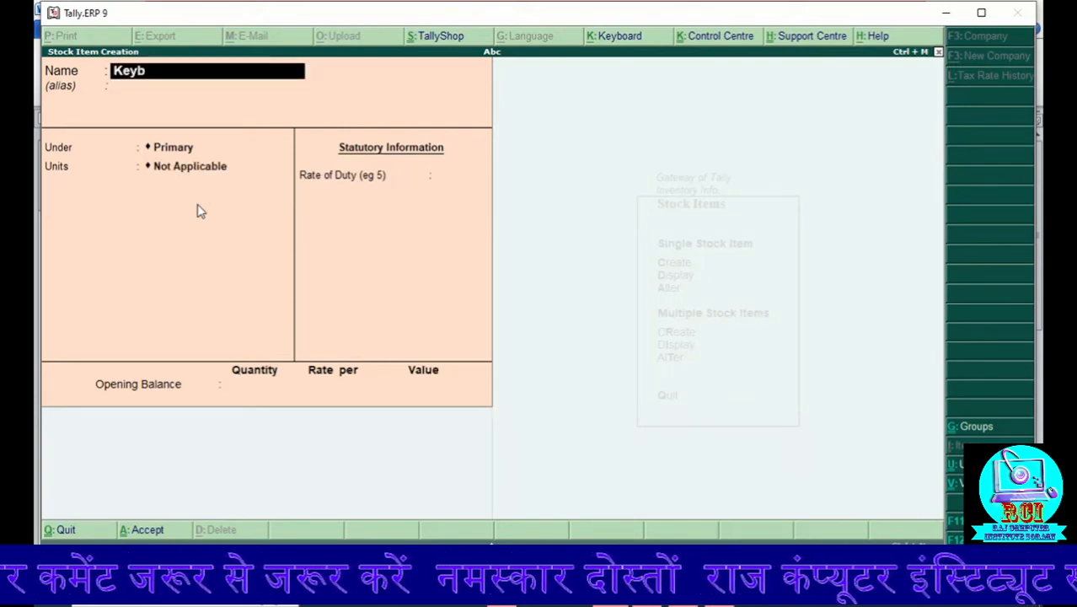
pyautogui.write('oard')
pyautogui.press('Return')
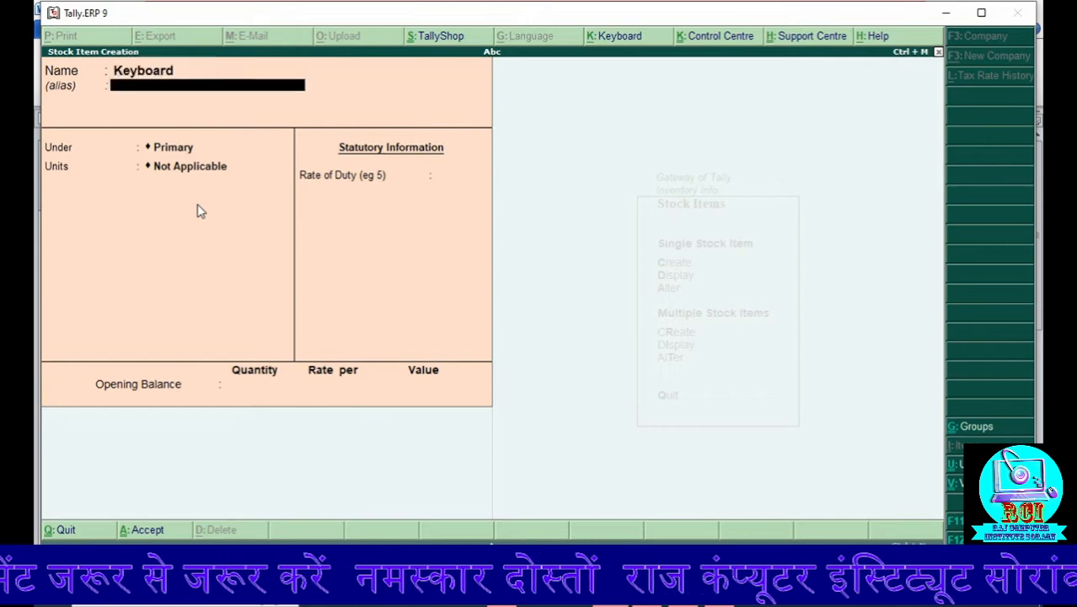
pyautogui.press('Return')
pyautogui.press('Return')
pyautogui.press('Down')
pyautogui.press('Return')
pyautogui.press('Return')
pyautogui.press('Return')
pyautogui.press('Return')
pyautogui.press('Return')
pyautogui.press('Return')
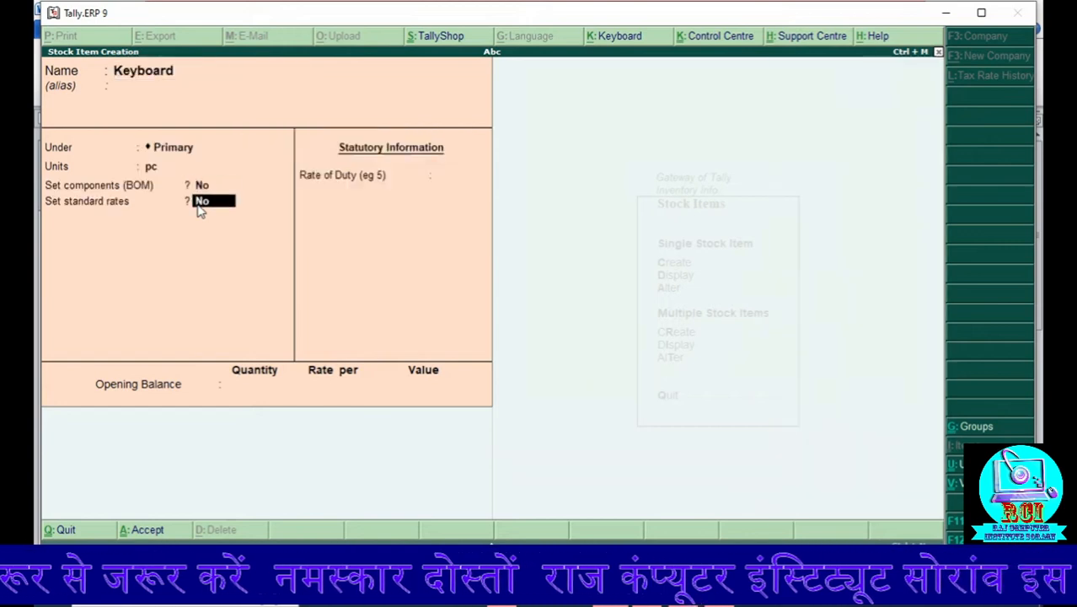
# Step: Create the stock item Mouse under Primary with unit pc, keeping the remaining defaults
pyautogui.write('Mou')
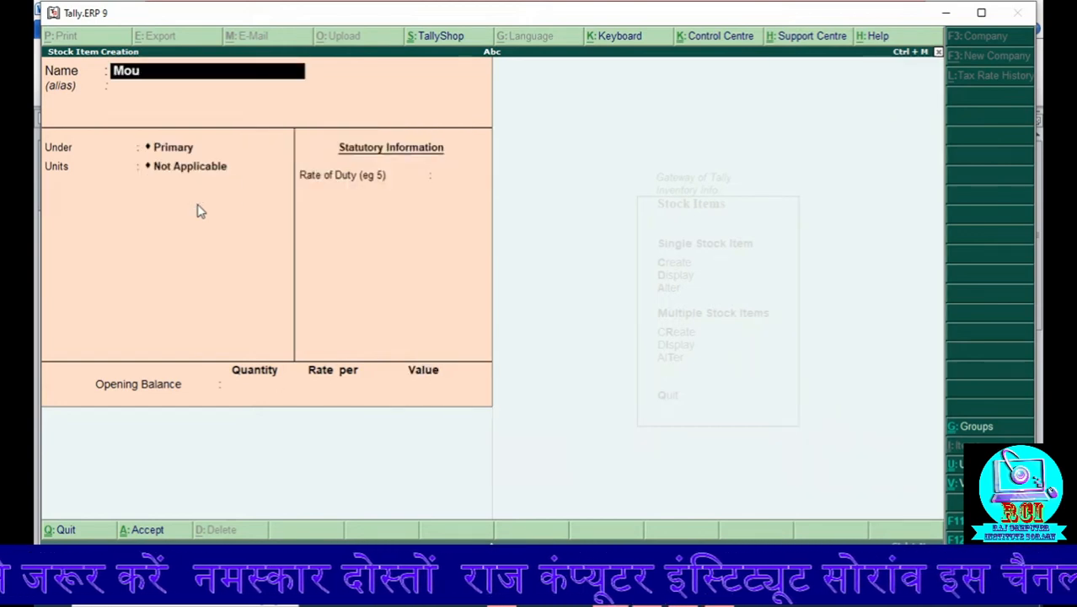
pyautogui.write('se')
pyautogui.press('Return')
pyautogui.press('Return')
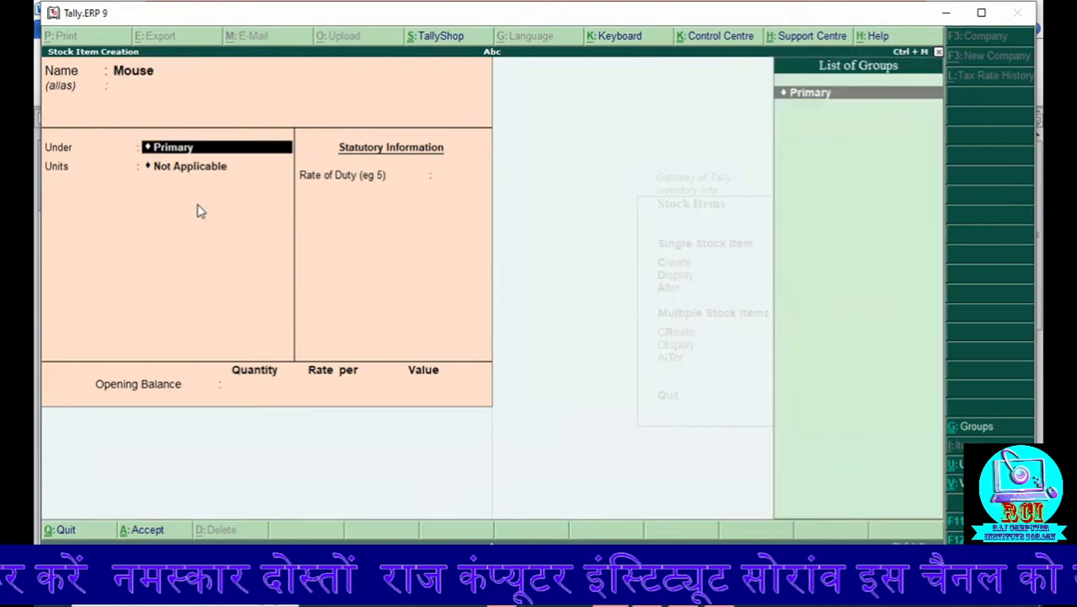
pyautogui.press('Return')
pyautogui.press('Down')
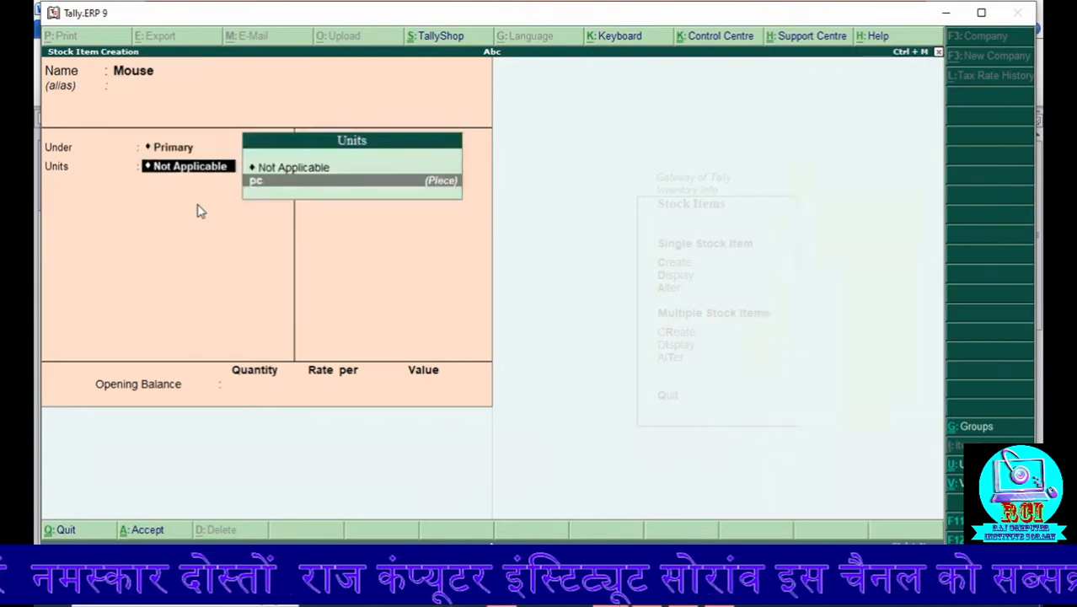
pyautogui.press('Return')
pyautogui.press('Return')
pyautogui.press('Return')
pyautogui.press('Return')
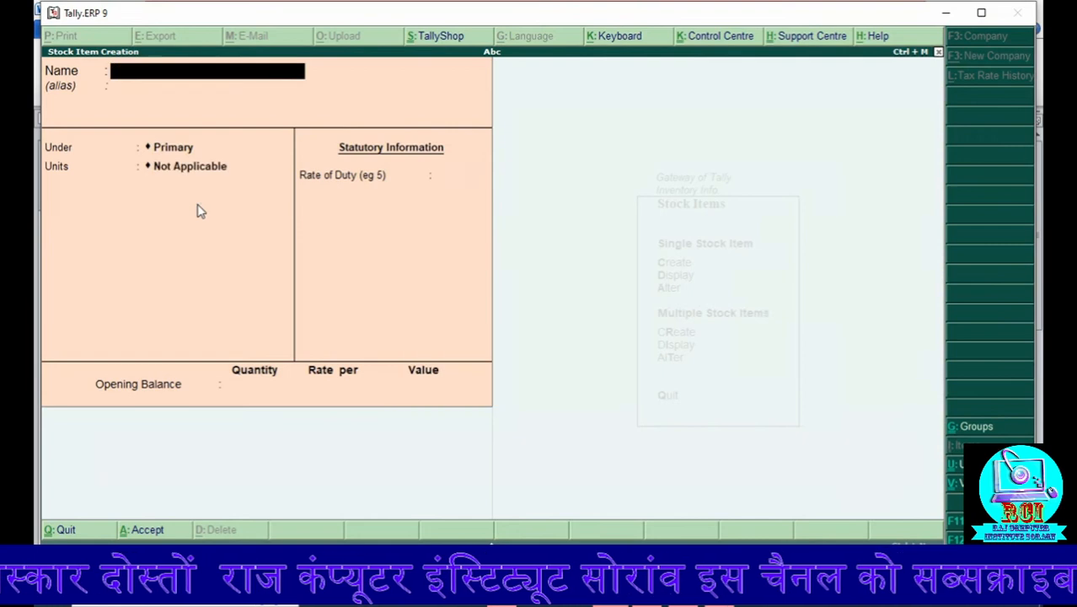
# Step: Display the list of stock items, compare it with the component list in Word, and return to Tally.ERP 9
pyautogui.press('Escape')
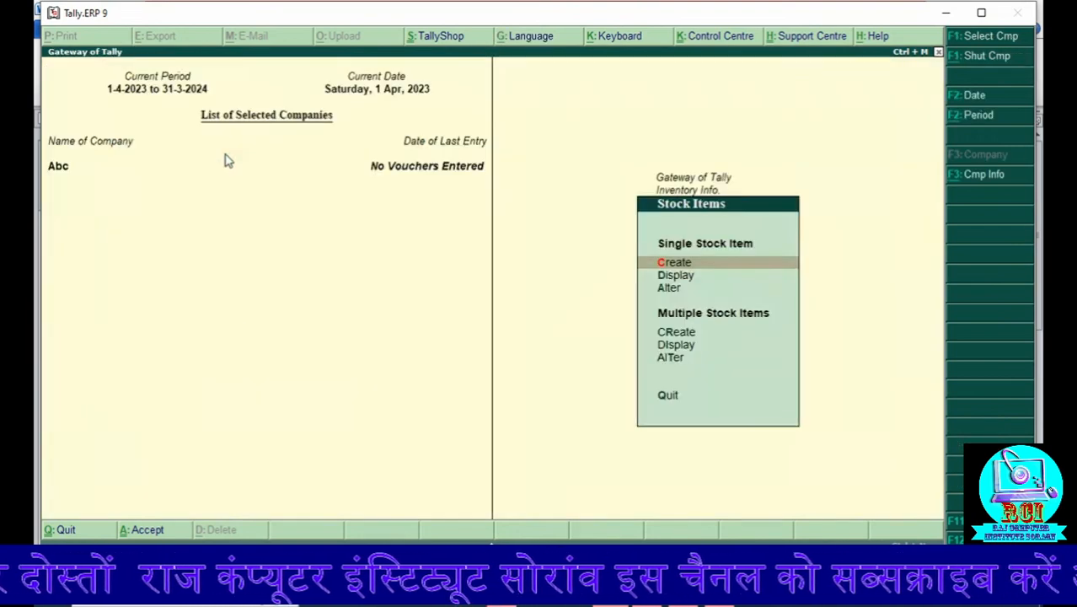
pyautogui.press('Down')
pyautogui.press('Return')
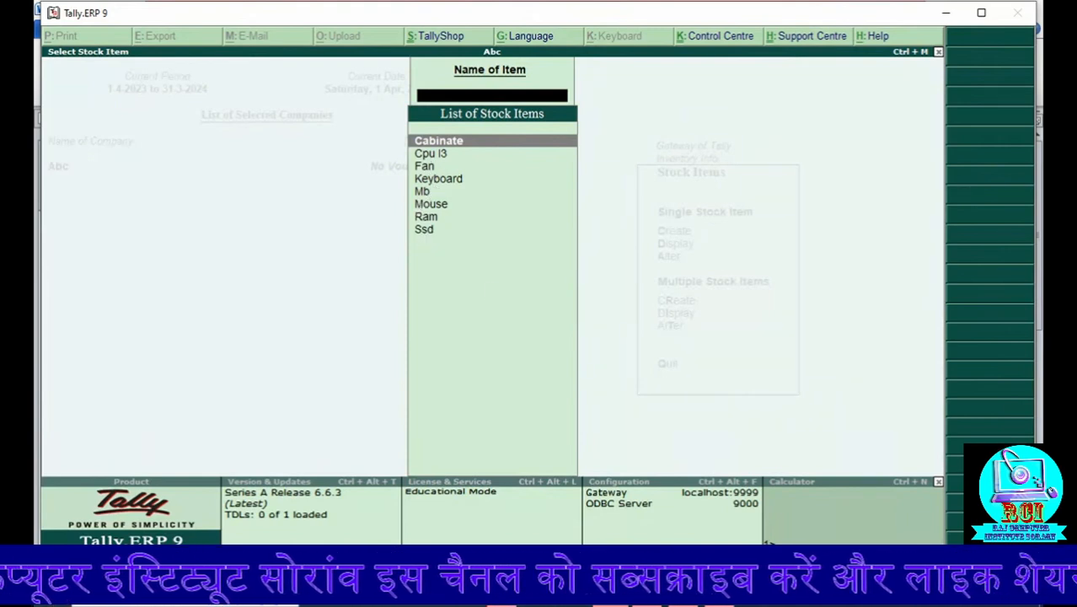
pyautogui.click(715, 597)
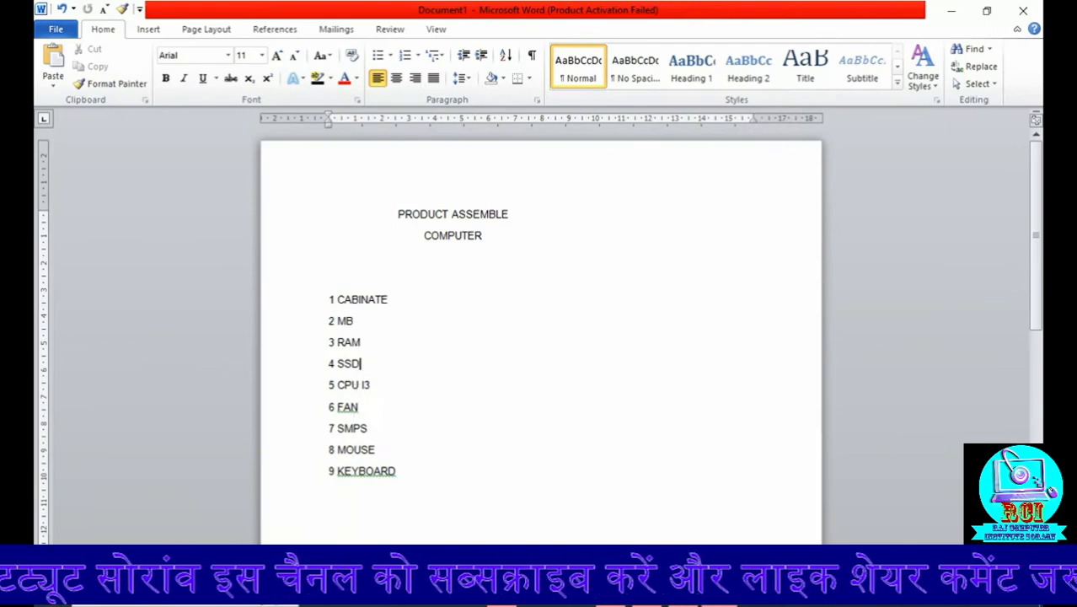
pyautogui.click(755, 597)
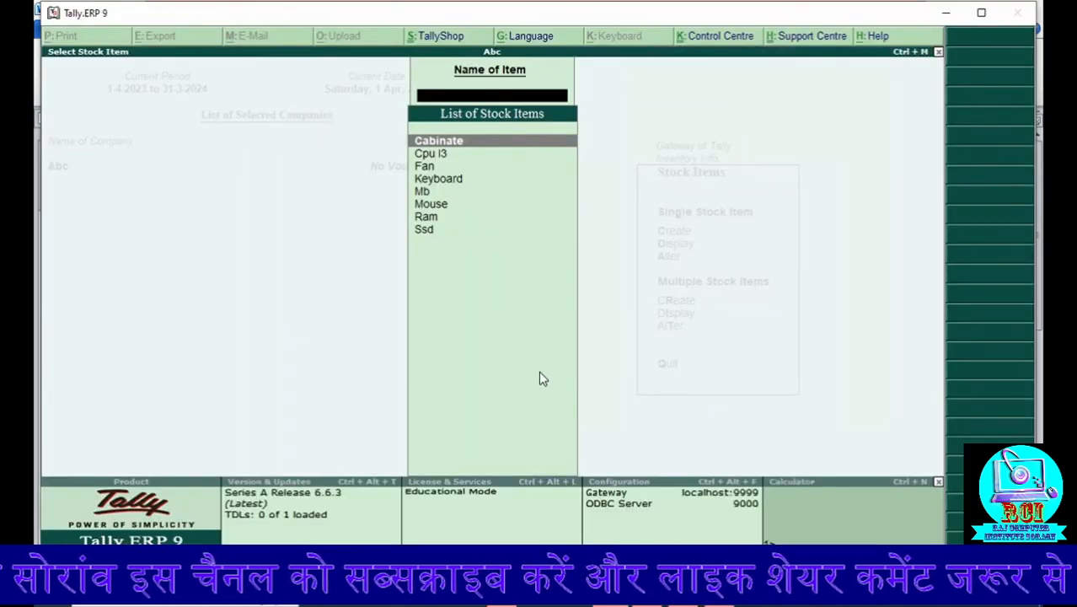
# Step: Create the stock item Smps under Primary with unit pc, keeping the remaining defaults, and leave stock item creation
pyautogui.press('Escape')
pyautogui.press('Up')
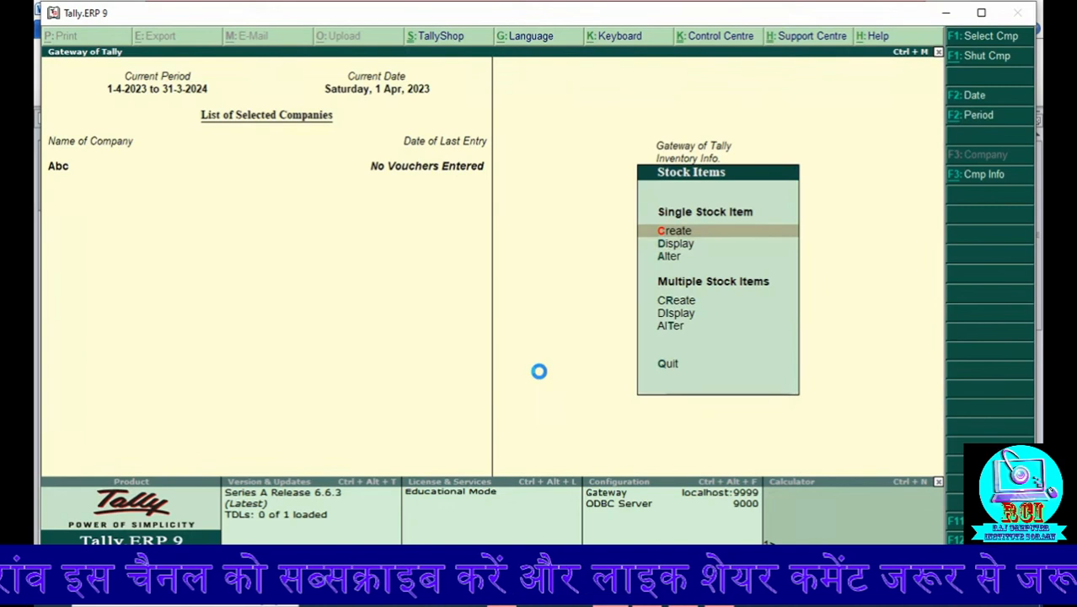
pyautogui.press('Return')
pyautogui.write('Smps')
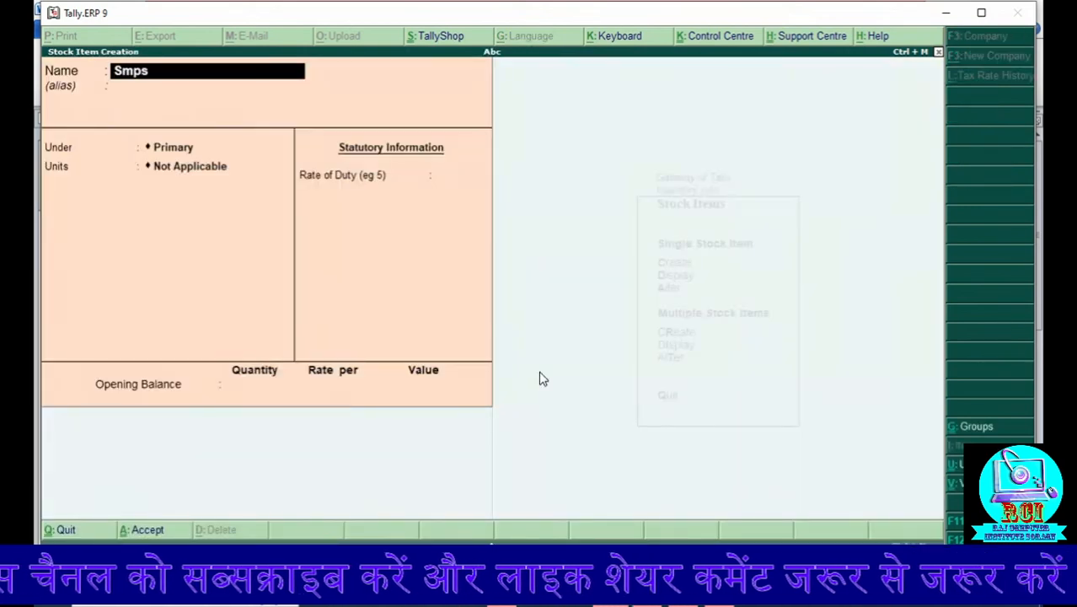
pyautogui.press('Return')
pyautogui.press('Return')
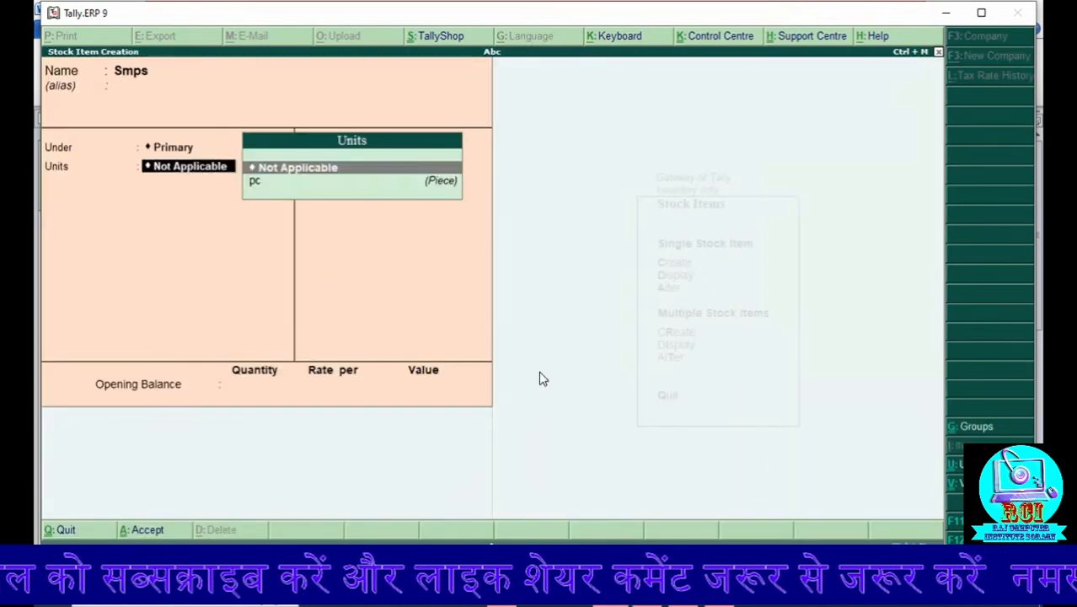
pyautogui.press('Down')
pyautogui.press('Return')
pyautogui.press('Return')
pyautogui.press('Return')
pyautogui.press('Return')
pyautogui.press('Return')
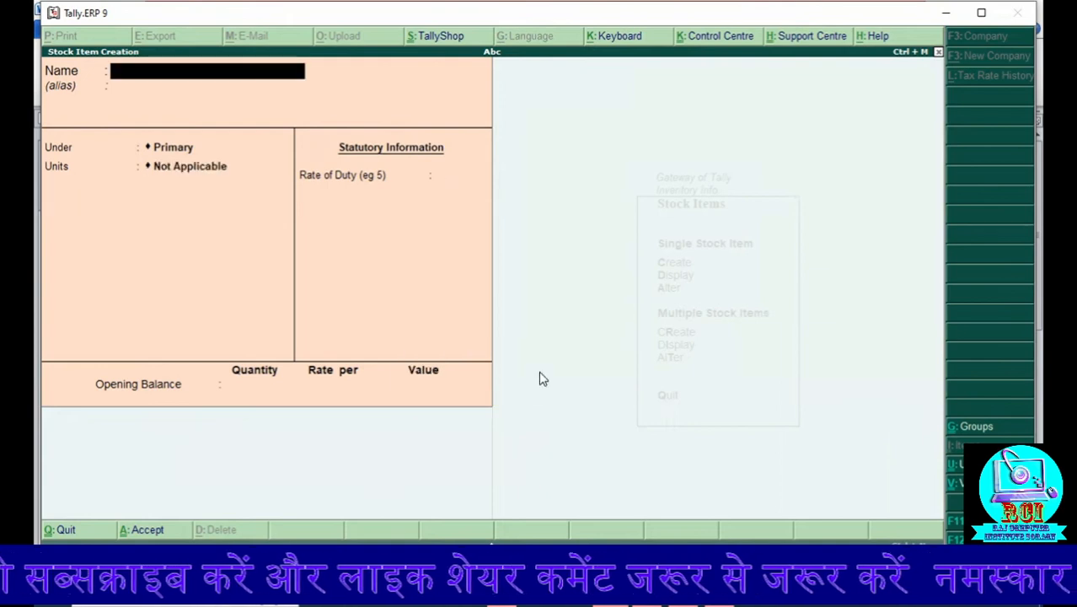
pyautogui.press('Escape')
pyautogui.press('Escape')
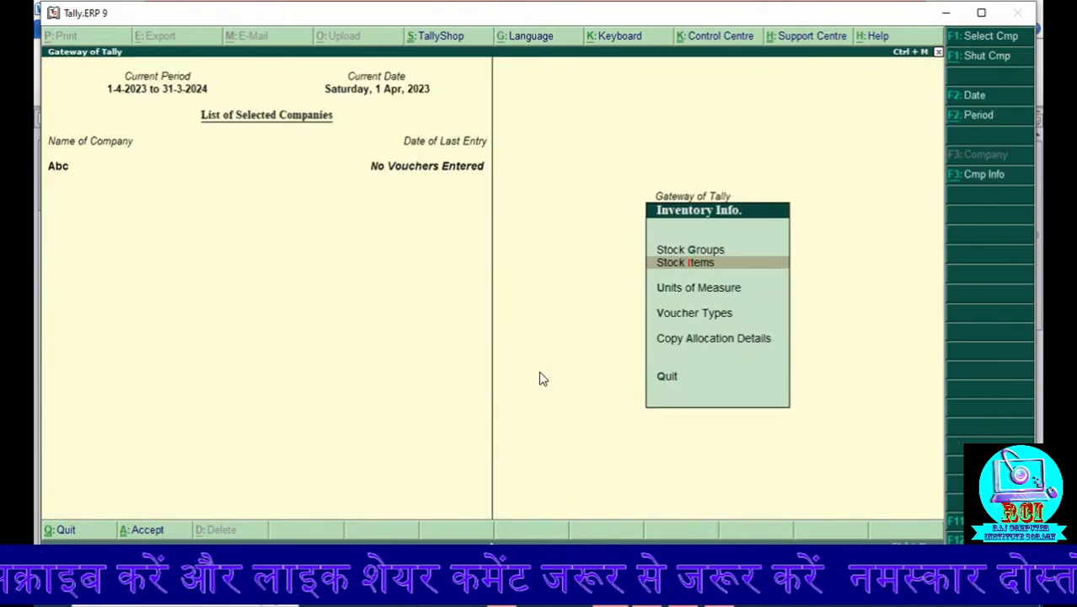
# Step: Start a purchase voucher with supplier invoice number 01, keeping the date 1-Apr-2023
pyautogui.press('Escape')
pyautogui.press('Down')
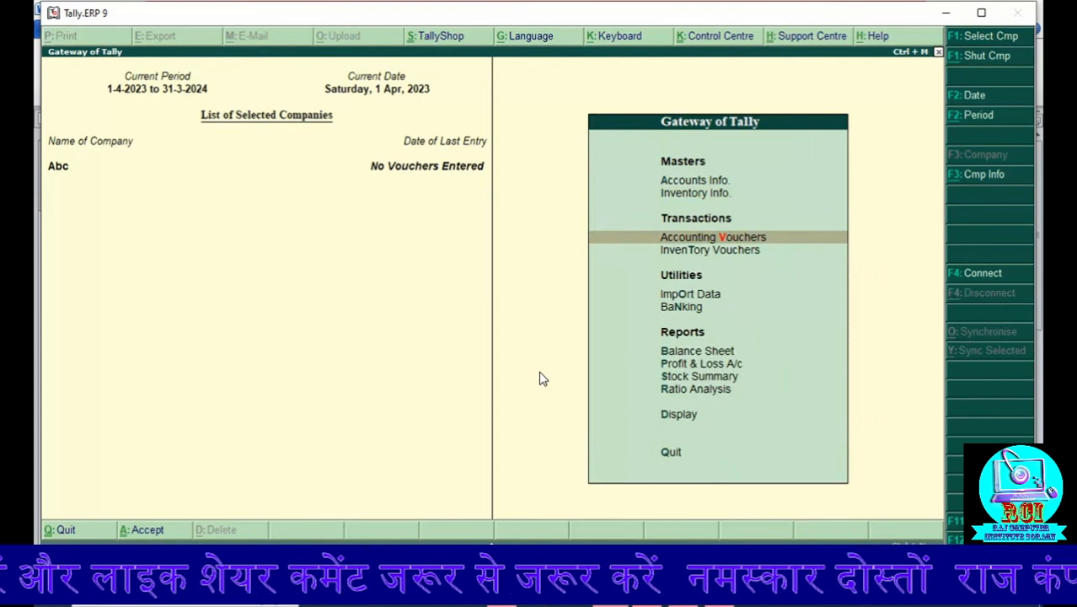
pyautogui.press('Return')
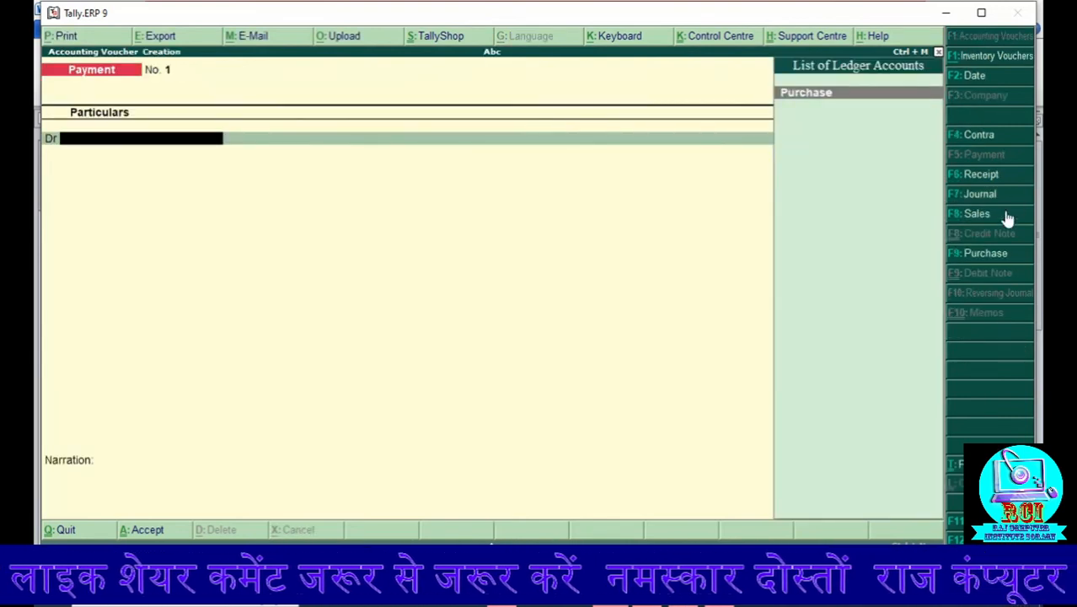
pyautogui.click(957, 253)
pyautogui.write('0')
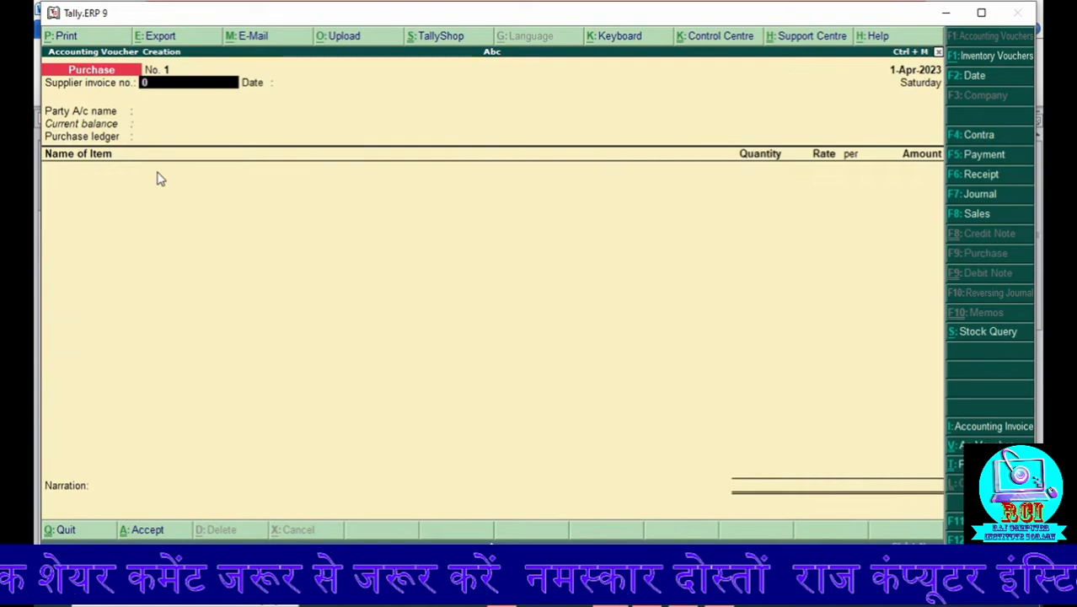
pyautogui.write('1')
pyautogui.press('Return')
pyautogui.press('Return')
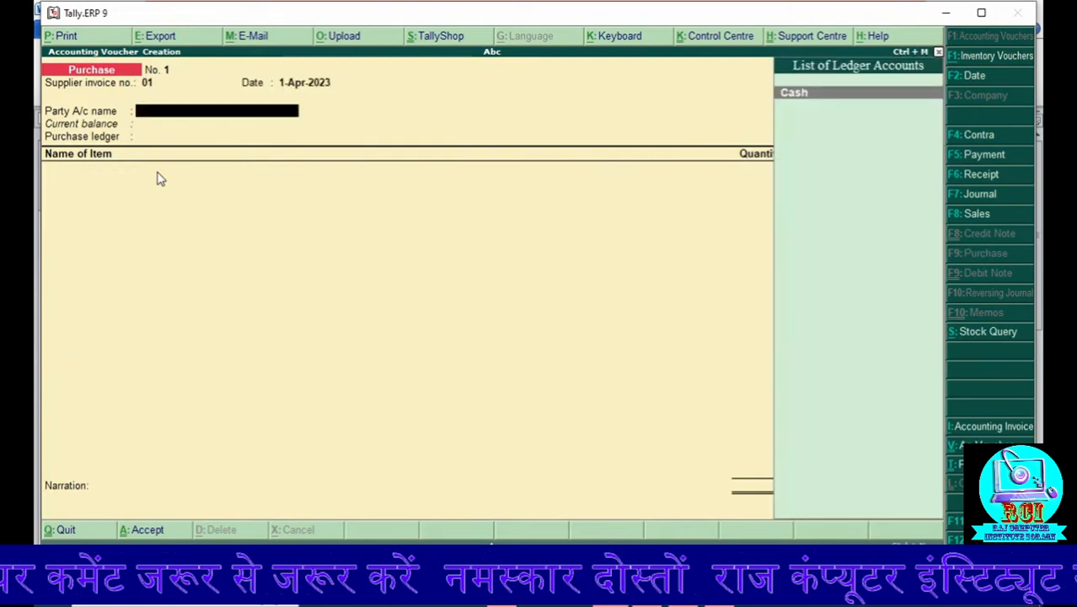
# Step: Set Cash as the party account and Purchase as the purchase ledger of the voucher
pyautogui.press('Return')
pyautogui.press('Return')
pyautogui.press('Return')
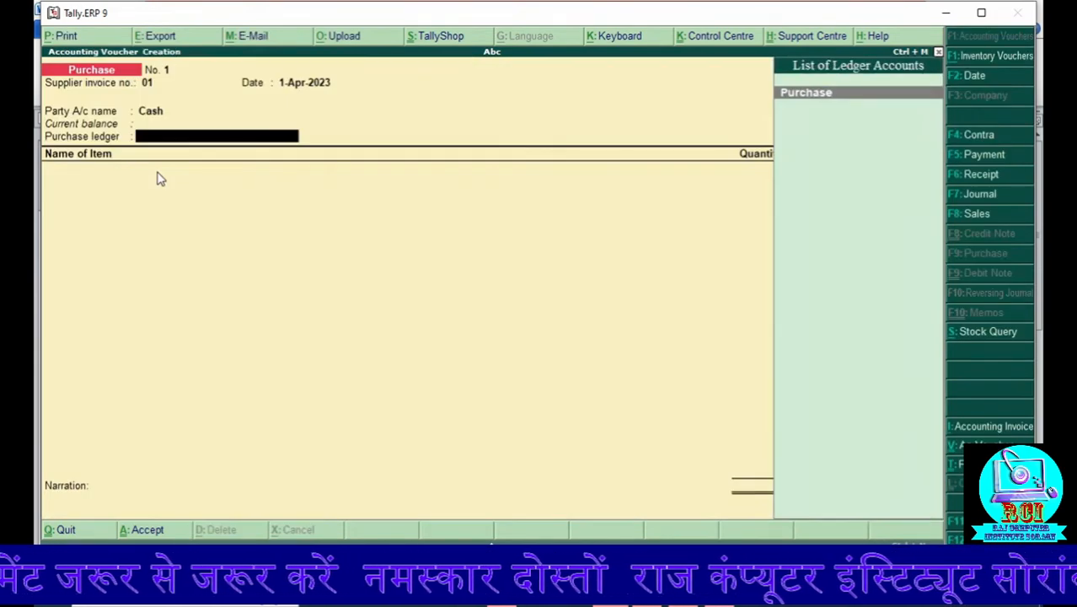
pyautogui.press('Return')
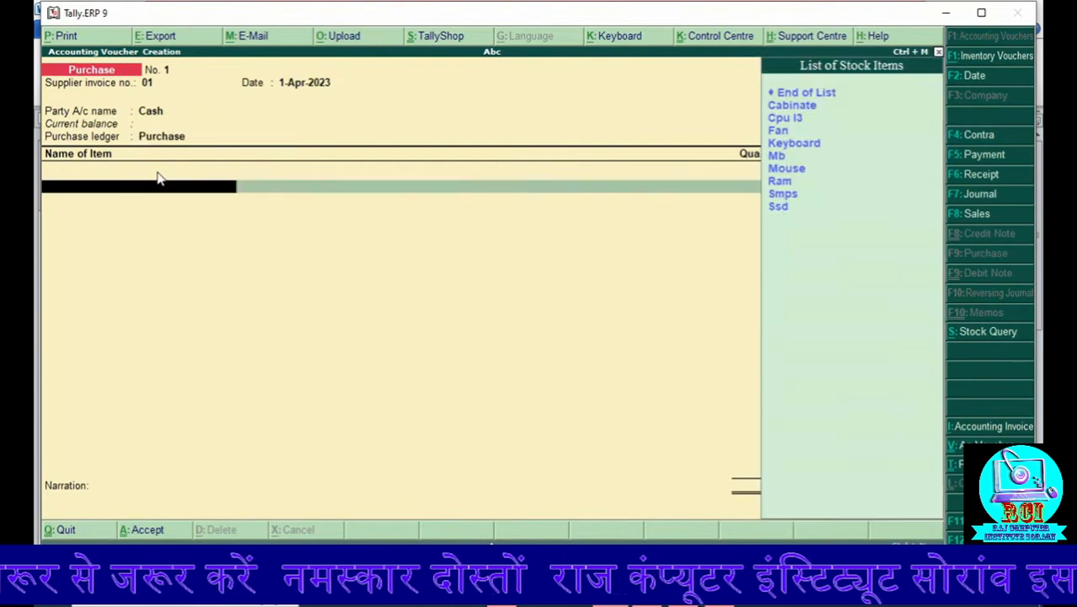
# Step: Add the stock item Cabinate to the purchase voucher with quantity 10 pc and rate 2000 per pc
pyautogui.press('Down')
pyautogui.press('Down')
pyautogui.press('Up')
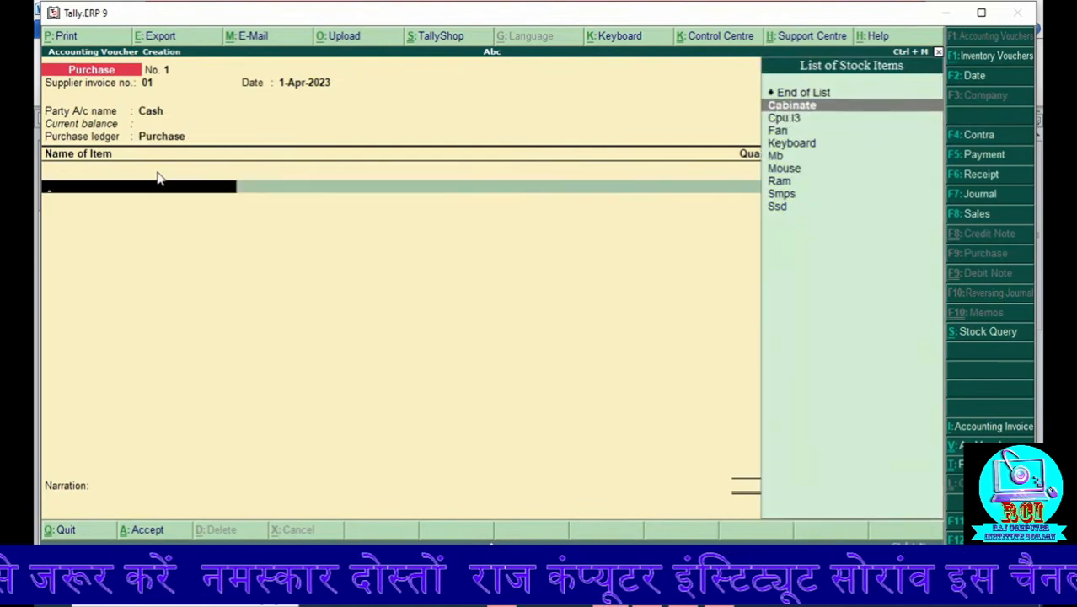
pyautogui.press('Return')
pyautogui.write('10')
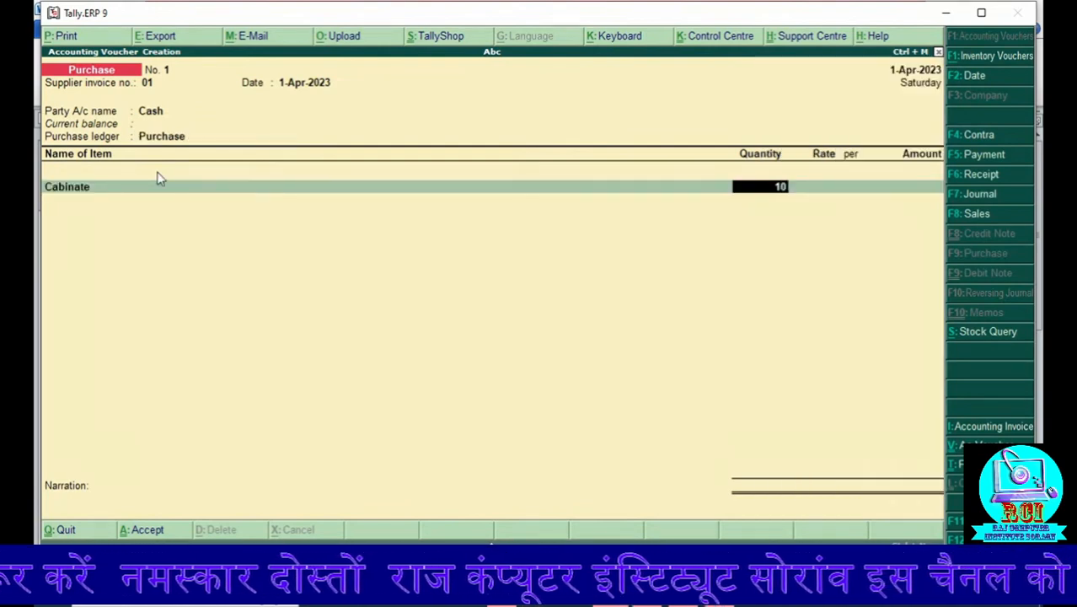
pyautogui.press('Return')
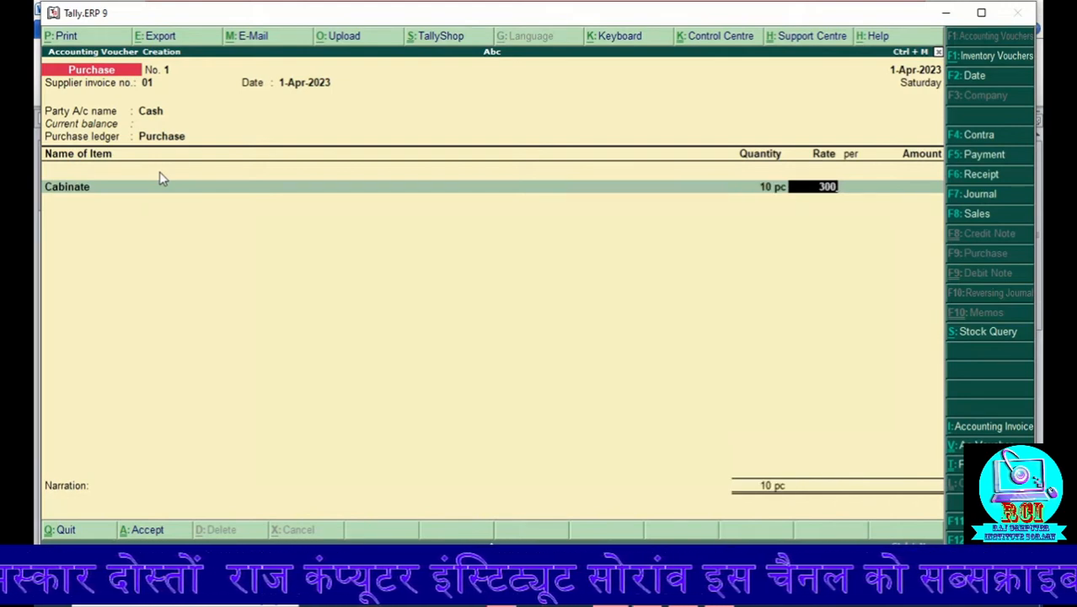
pyautogui.press('BackSpace')
pyautogui.press('BackSpace')
pyautogui.press('BackSpace')
pyautogui.write('2000')
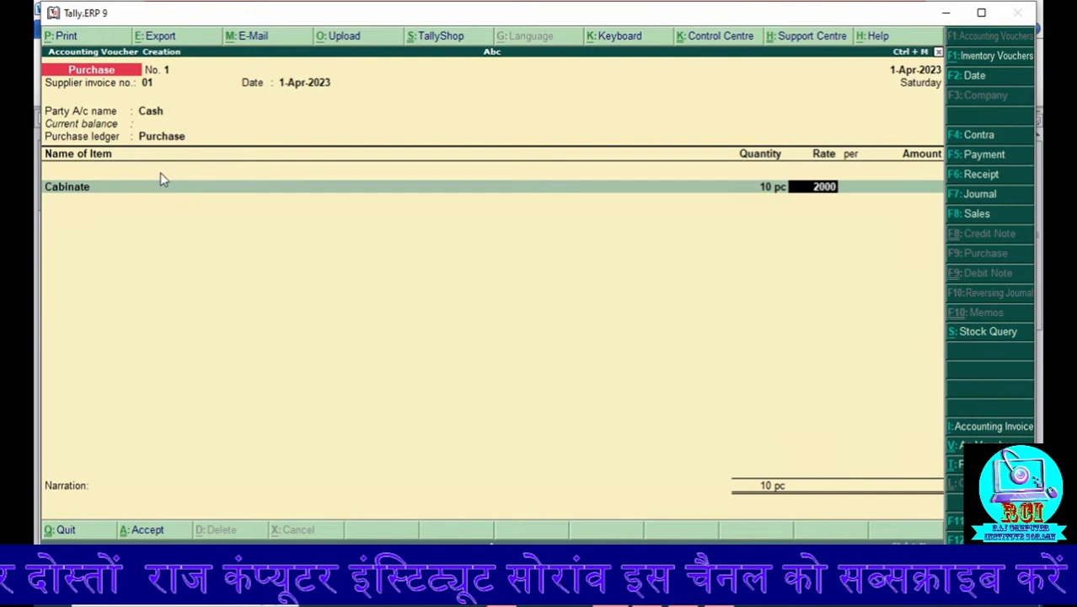
pyautogui.press('Return')
pyautogui.press('Return')
pyautogui.press('Return')
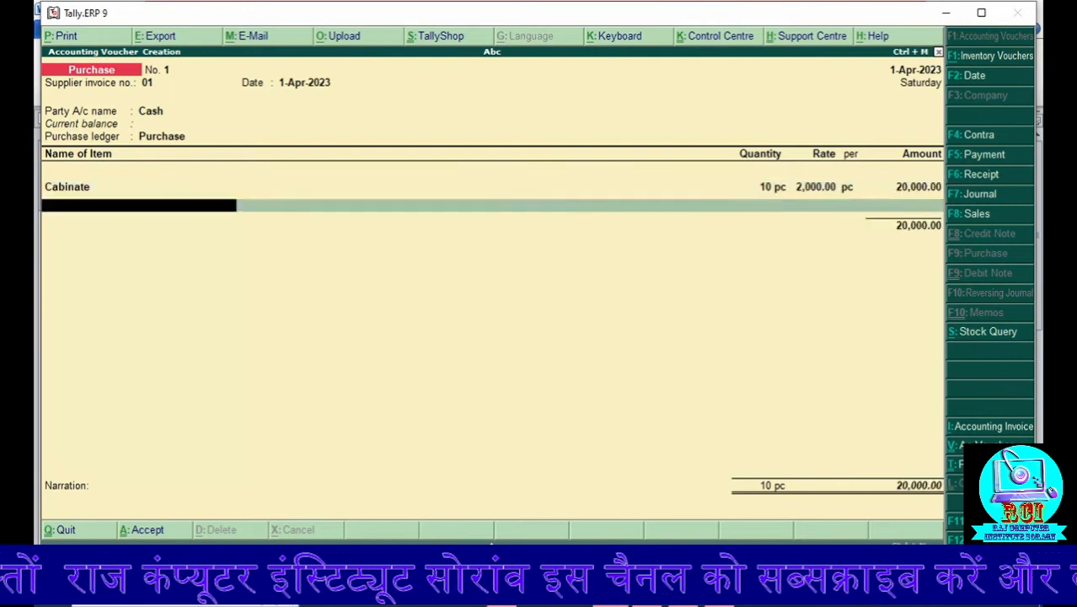
pyautogui.press('Return')
pyautogui.press('BackSpace')
pyautogui.press('Return')
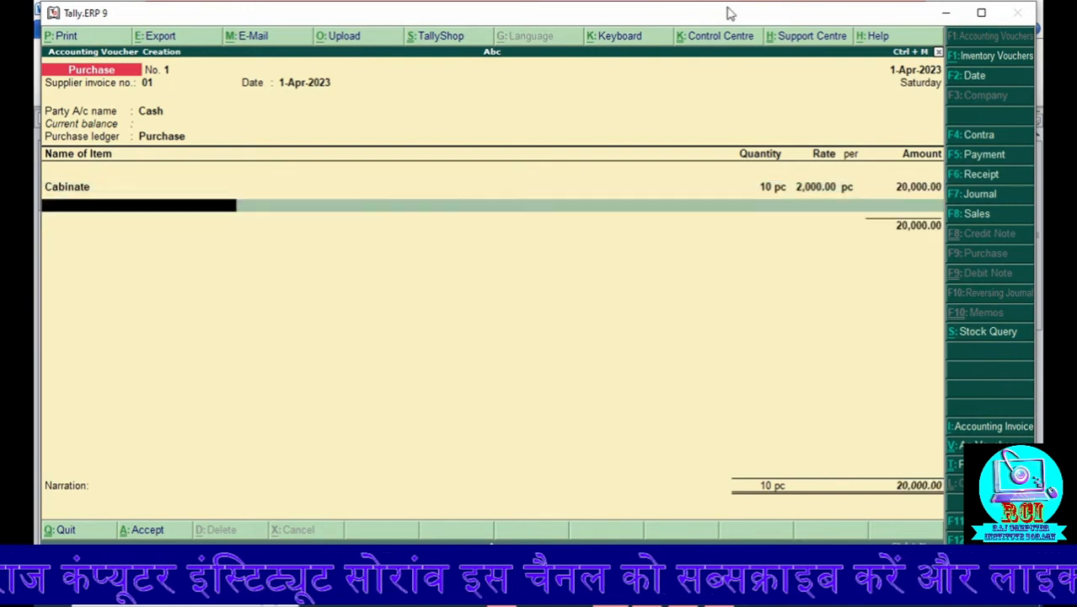
# Step: Add the stock item Cpu I3 to the purchase voucher with quantity 10 pc and rate 6,000 per pc
pyautogui.press('Down')
pyautogui.press('Down')
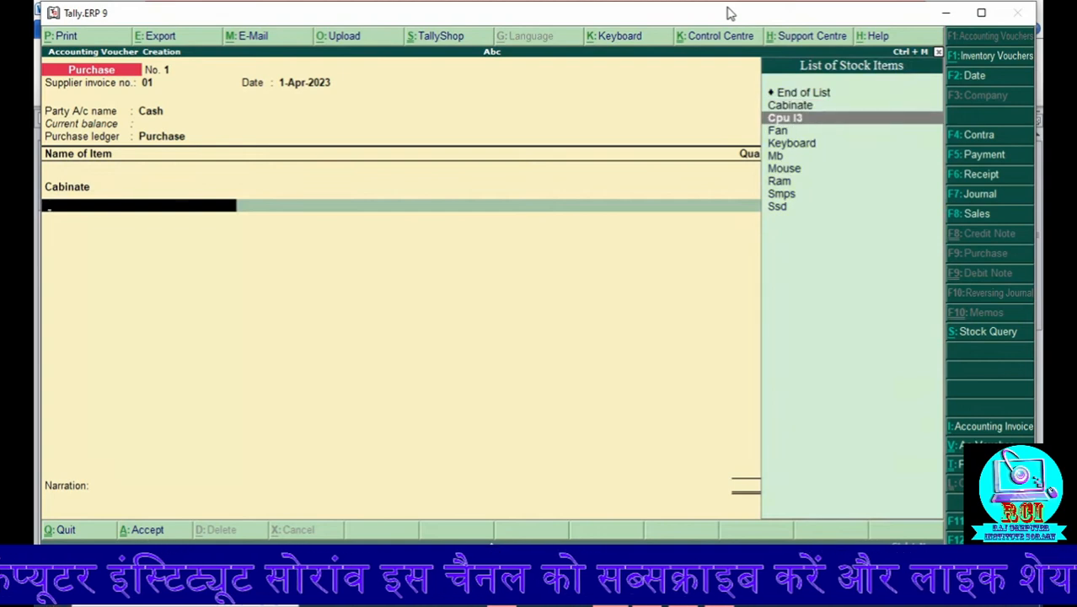
pyautogui.press('Return')
pyautogui.write('10')
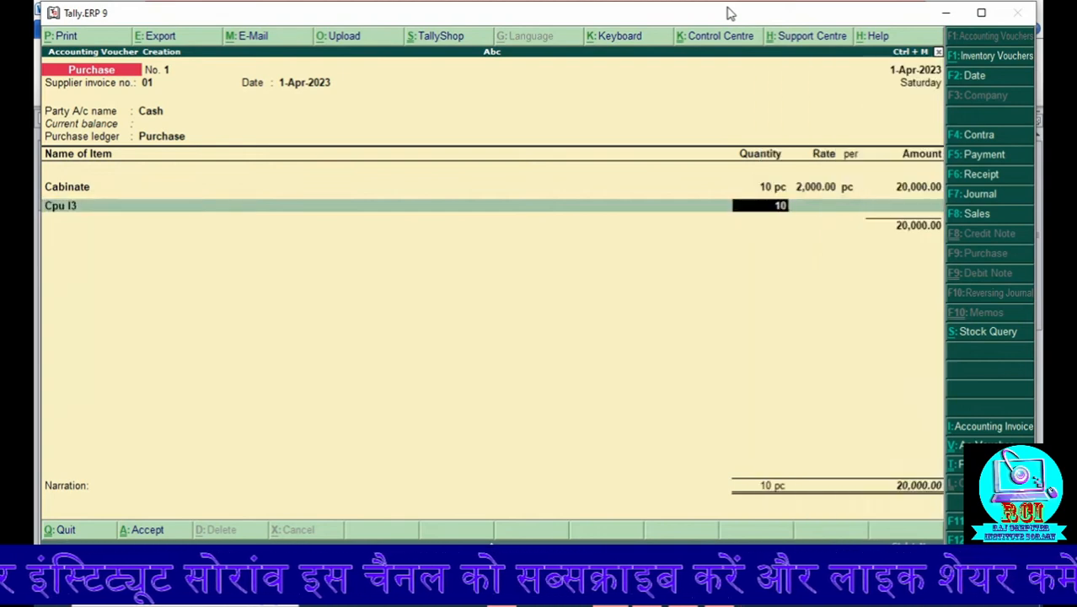
pyautogui.press('Return')
pyautogui.write('6,000')
pyautogui.press('Return')
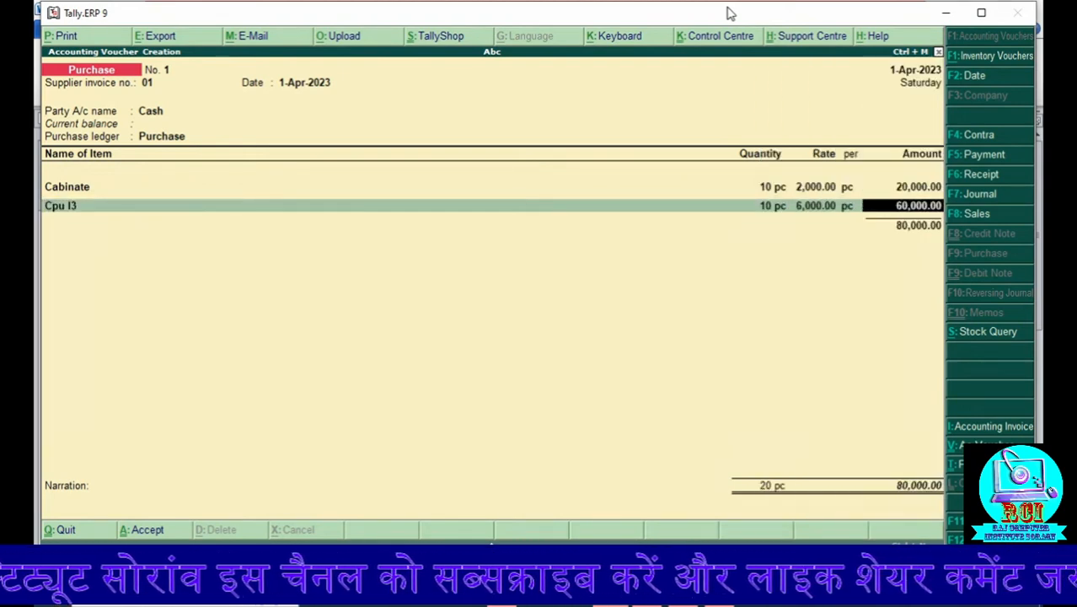
pyautogui.press('Return')
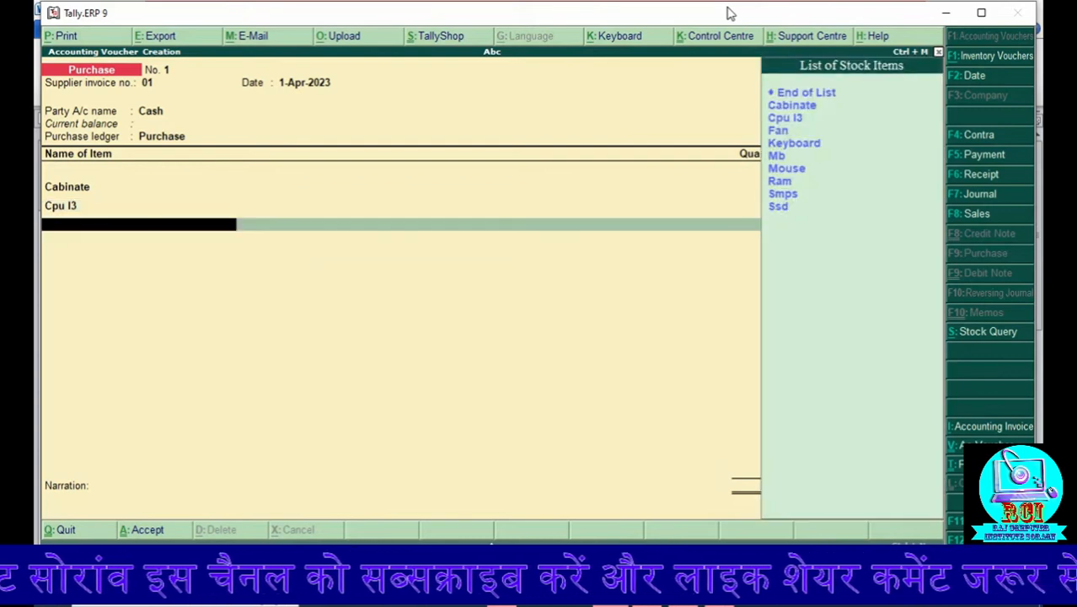
# Step: Add the stock item Fan to the purchase voucher with quantity 10 pc and rate 300 per pc
pyautogui.press('Down')
pyautogui.press('Down')
pyautogui.press('Down')
pyautogui.press('Return')
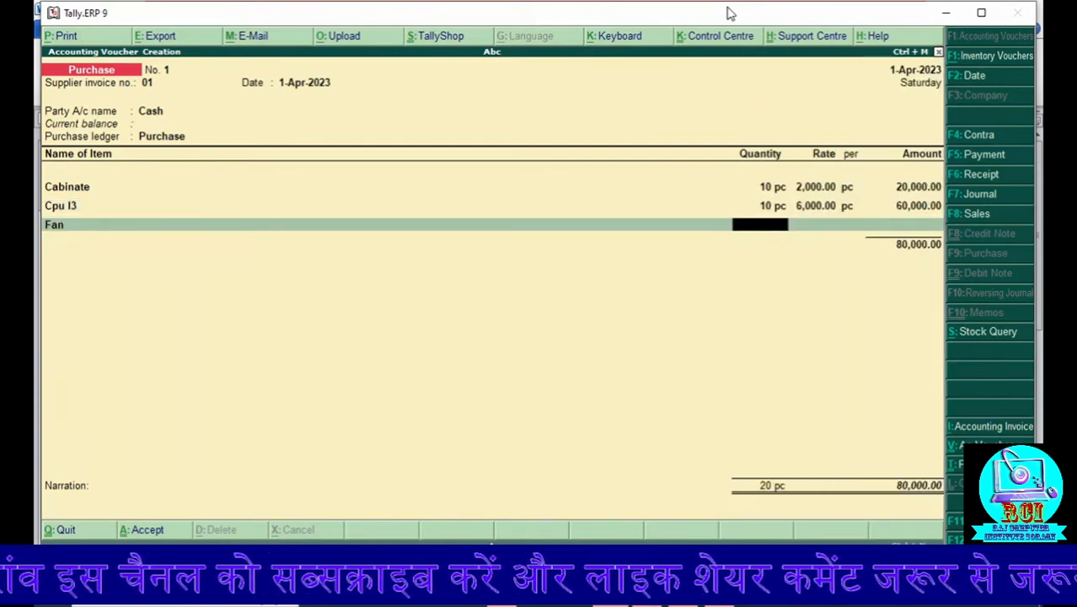
pyautogui.write('10')
pyautogui.press('Return')
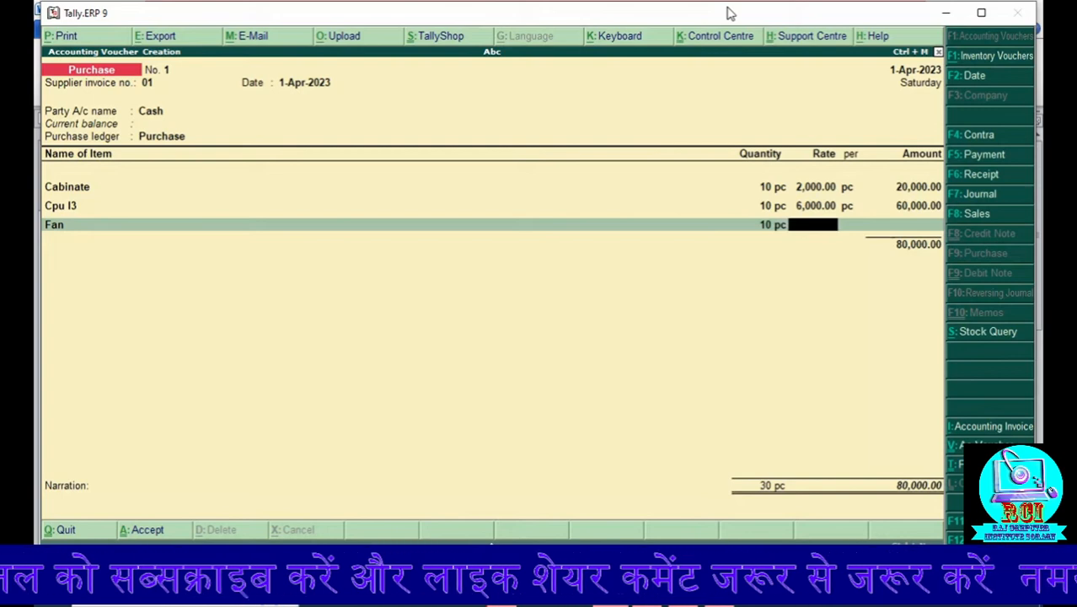
pyautogui.write('300')
pyautogui.press('Return')
pyautogui.press('Return')
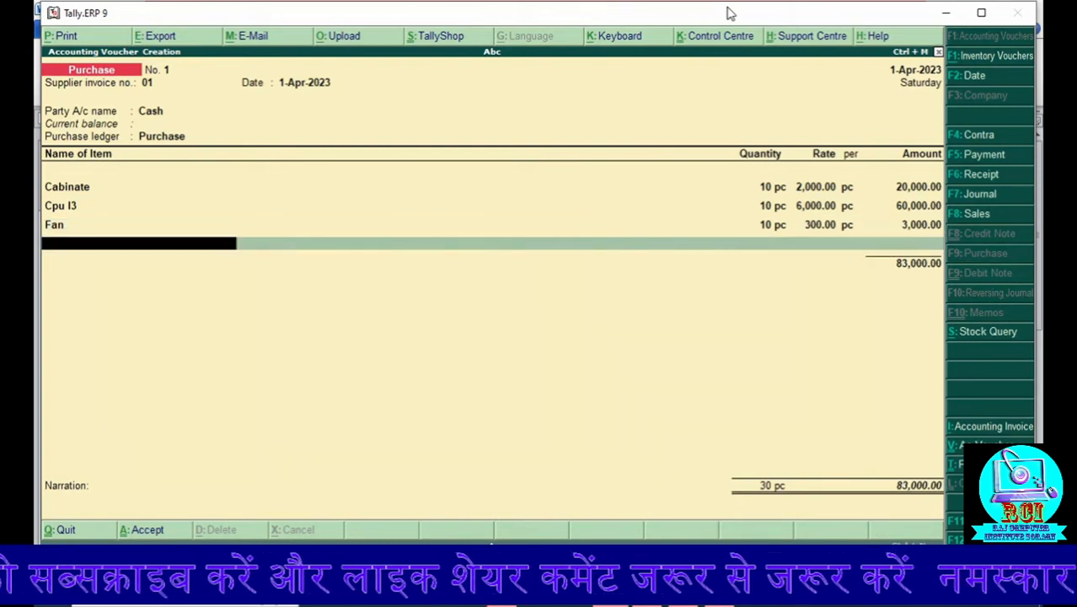
# Step: Add the stock item Keyboard to the purchase voucher with quantity 10 pc and rate 600 per pc
pyautogui.press('Down')
pyautogui.press('Down')
pyautogui.press('Down')
pyautogui.press('Down')
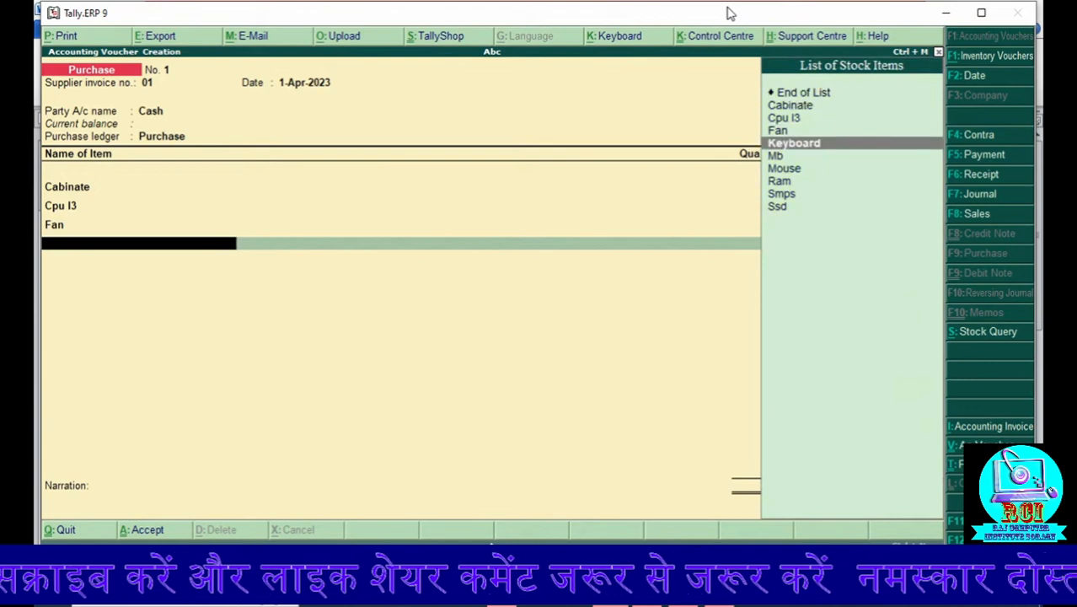
pyautogui.press('Return')
pyautogui.write('10')
pyautogui.press('Return')
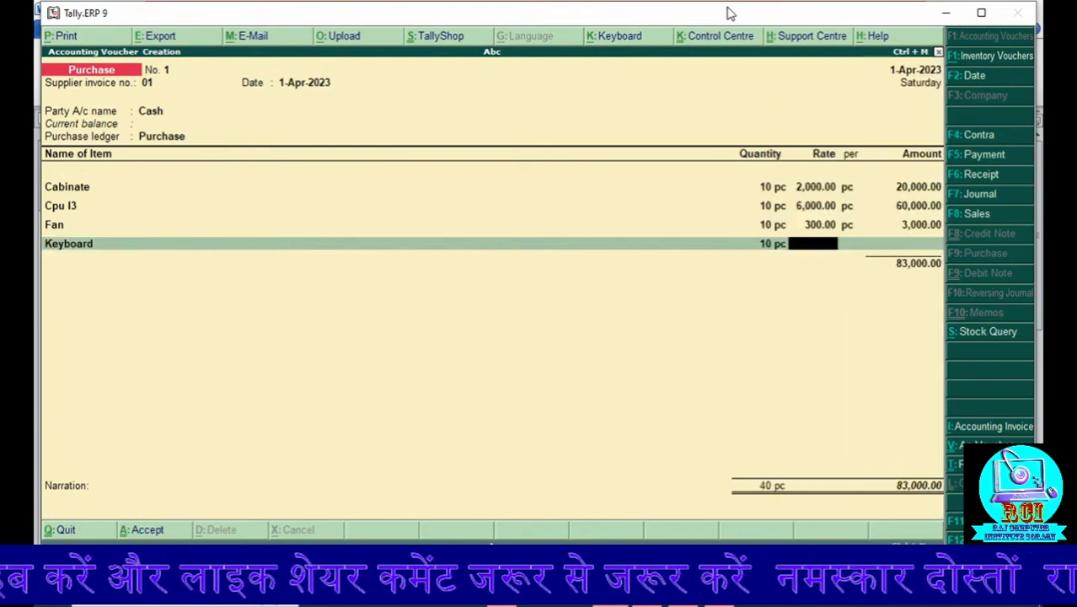
pyautogui.write('60')
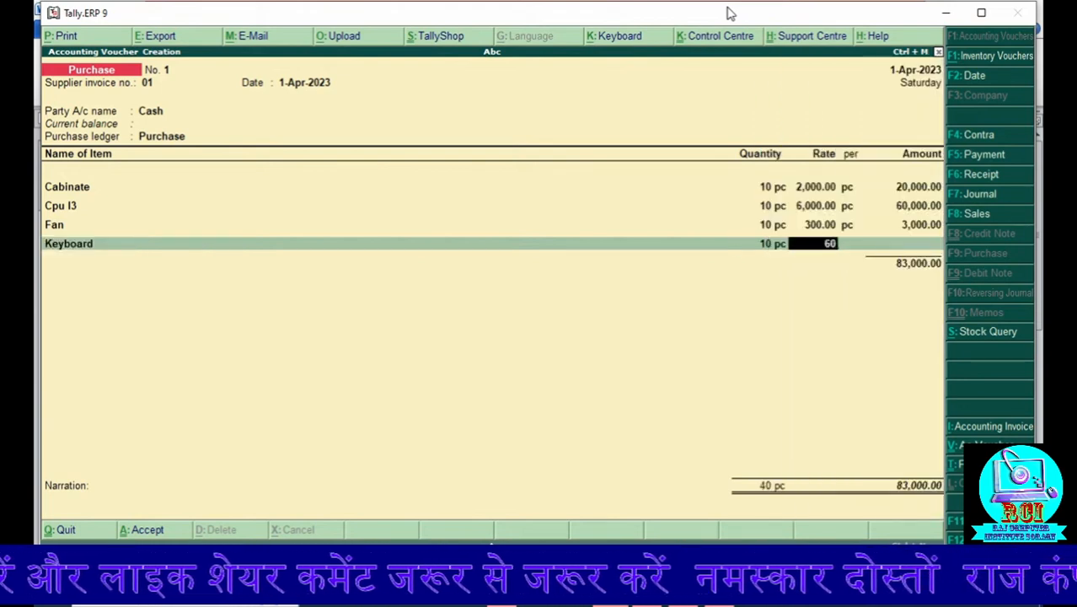
pyautogui.write('0')
pyautogui.press('Return')
pyautogui.press('Return')
pyautogui.press('Return')
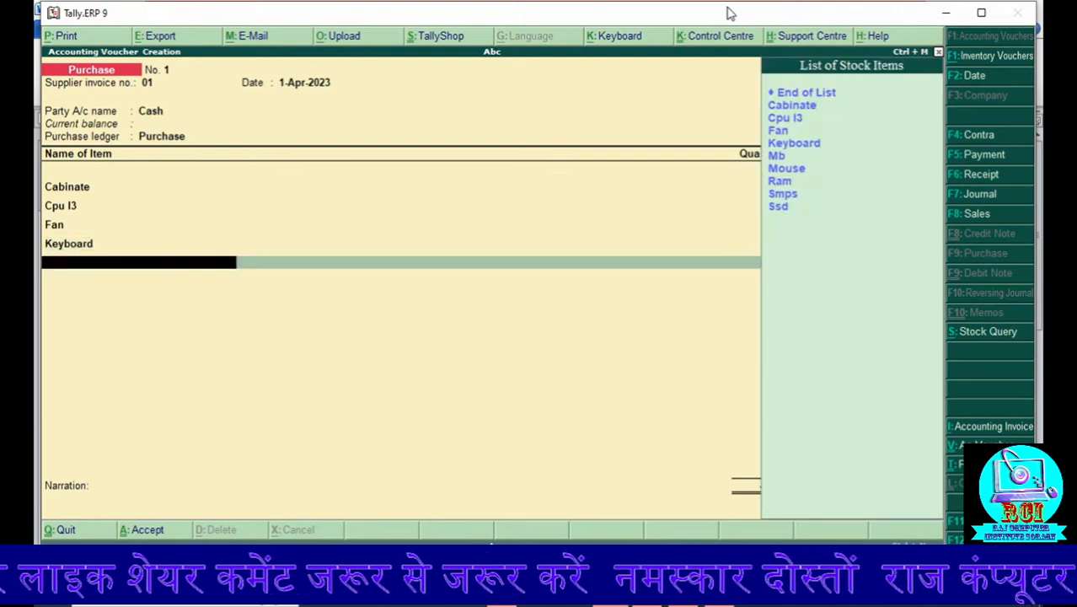
# Step: Add the stock item Mb to the purchase voucher with quantity 10 pc and rate 3000 per pc
pyautogui.press('Down')
pyautogui.press('Down')
pyautogui.press('Down')
pyautogui.press('Down')
pyautogui.press('Down')
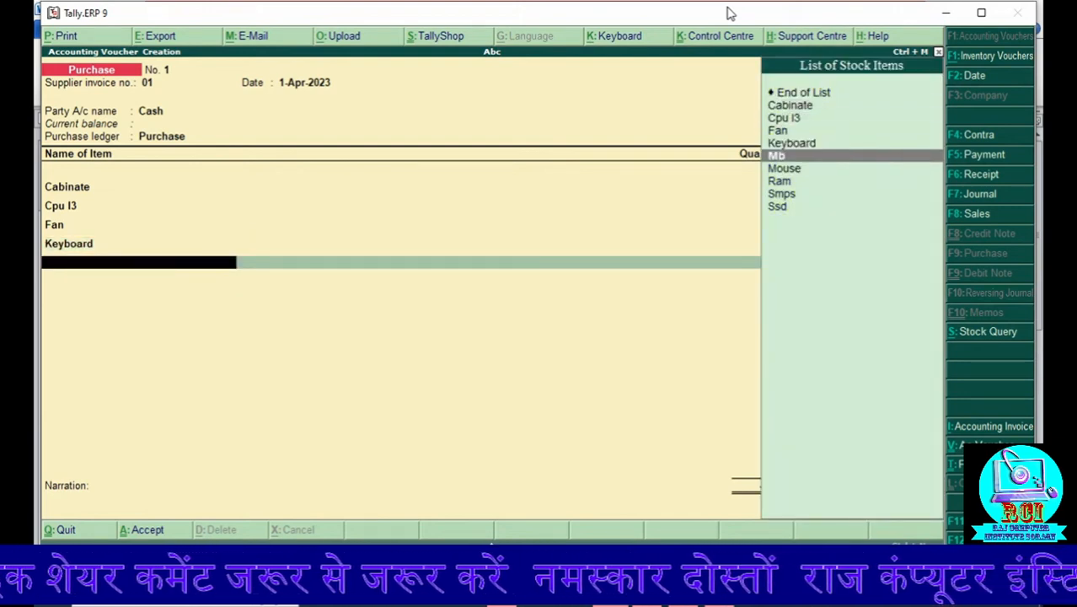
pyautogui.press('Return')
pyautogui.write('10')
pyautogui.press('Return')
pyautogui.write('30')
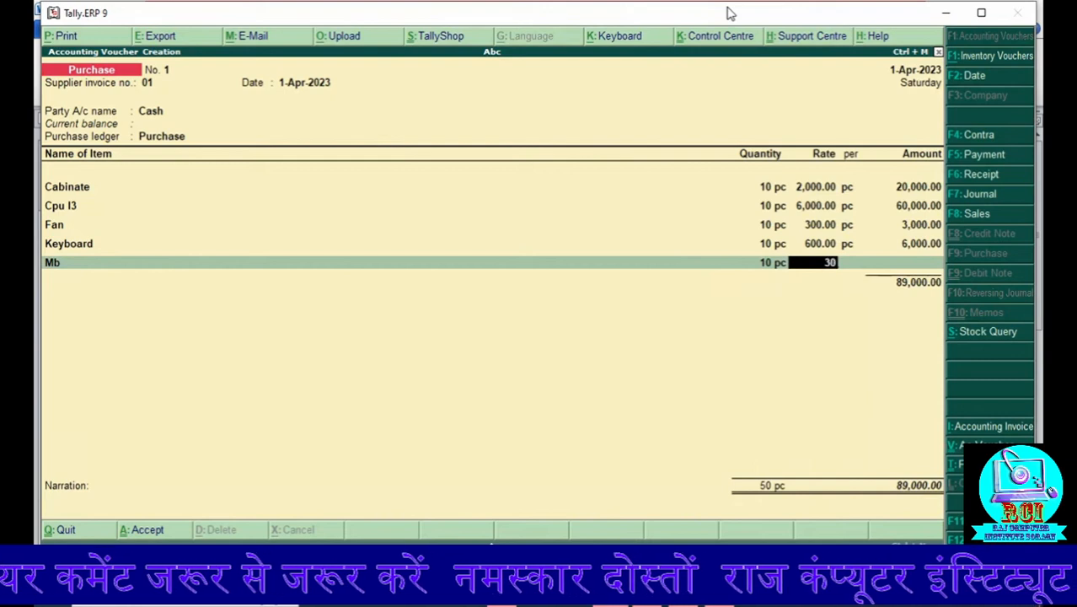
pyautogui.write('00')
pyautogui.press('Return')
pyautogui.press('Return')
# Step: Add the stock item Mouse to the purchase voucher with quantity 10 pc and rate 60 per pc
pyautogui.press('Return')
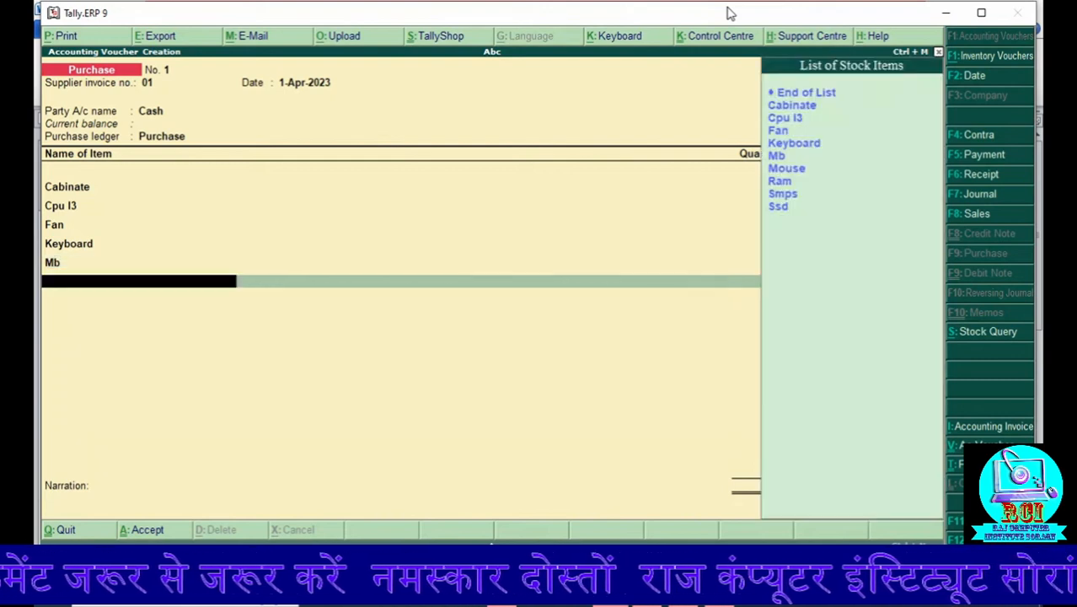
pyautogui.press('Down')
pyautogui.press('Down')
pyautogui.press('Down')
pyautogui.press('Down')
pyautogui.press('Down')
pyautogui.press('Down')
pyautogui.press('Return')
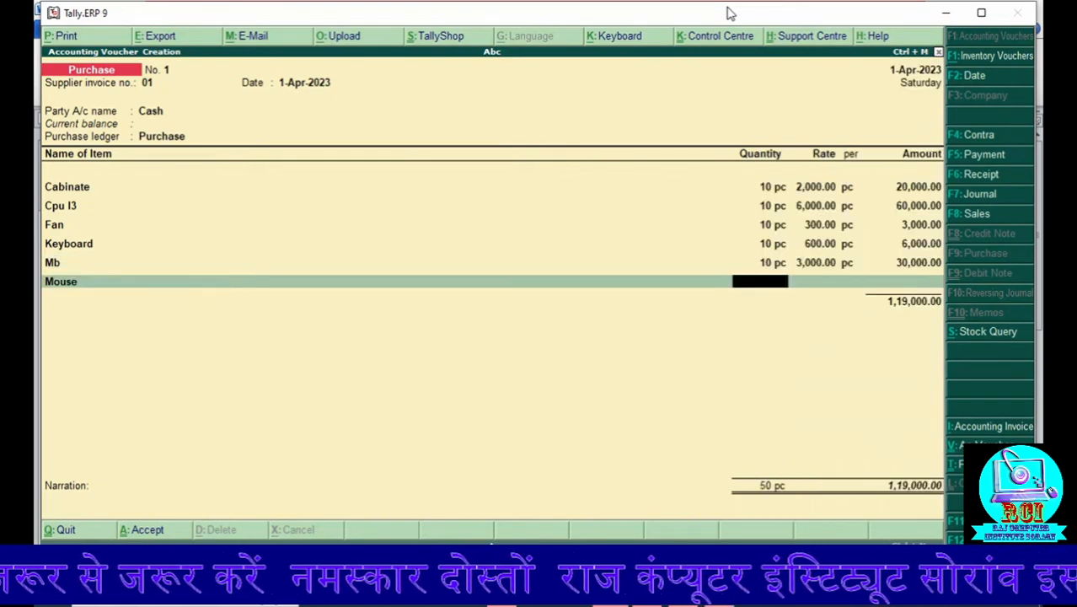
pyautogui.press('Return')
pyautogui.write('6')
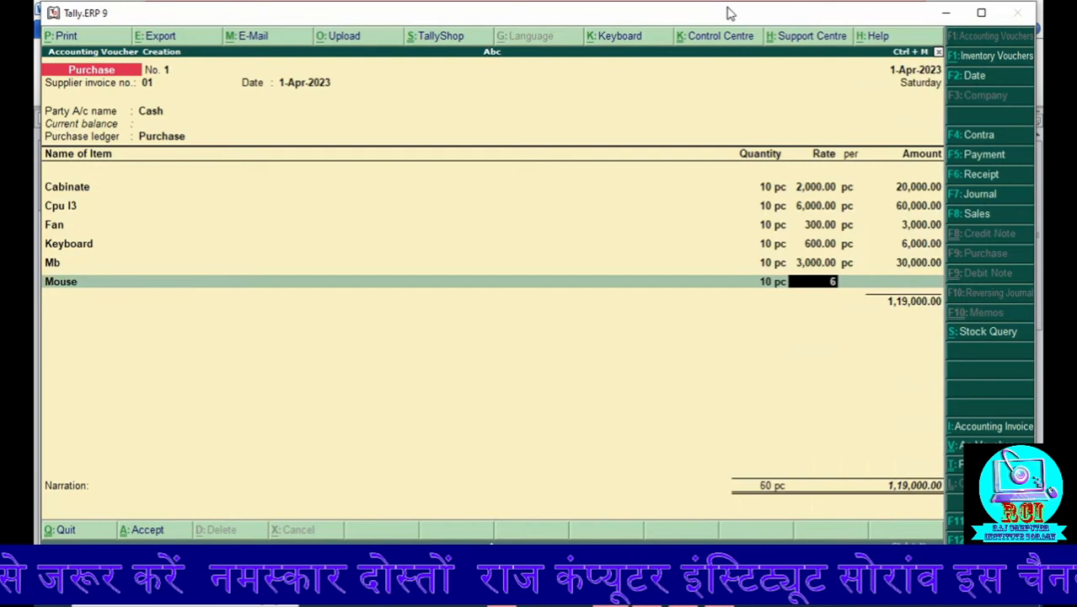
pyautogui.write('0')
pyautogui.press('Return')
pyautogui.press('Return')
pyautogui.press('Return')
# Step: Add the stock item Ram to the purchase voucher with quantity 10 pc and rate 900 per pc
pyautogui.press('Down')
pyautogui.press('Down')
pyautogui.press('Down')
pyautogui.press('Down')
pyautogui.press('Down')
pyautogui.press('Down')
pyautogui.press('Down')
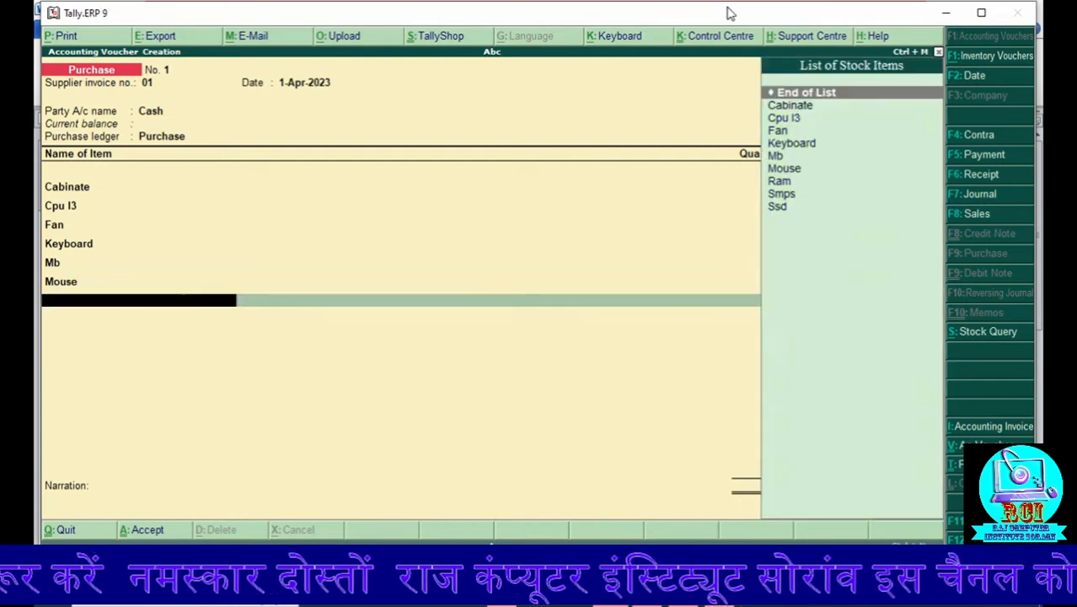
pyautogui.press('Return')
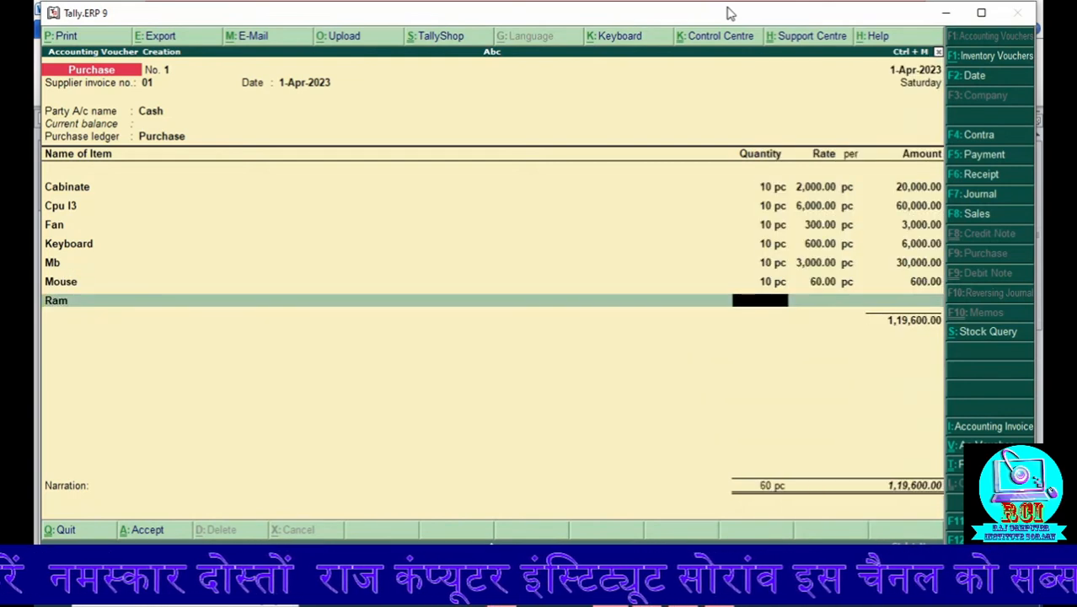
pyautogui.write('10')
pyautogui.press('Return')
pyautogui.write('900')
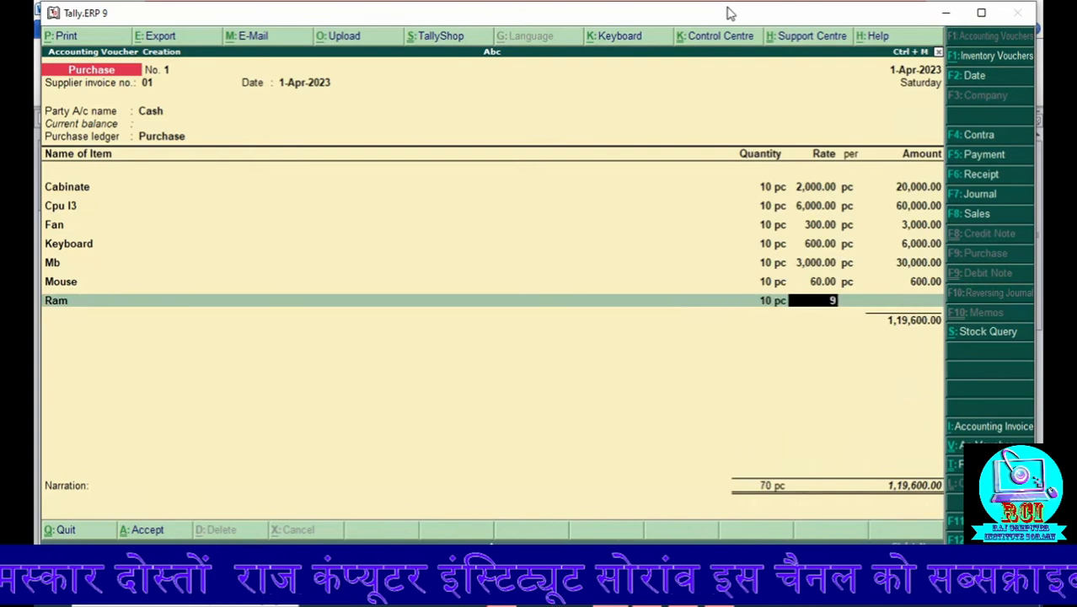
pyautogui.press('Return')
pyautogui.press('Return')
pyautogui.press('Return')
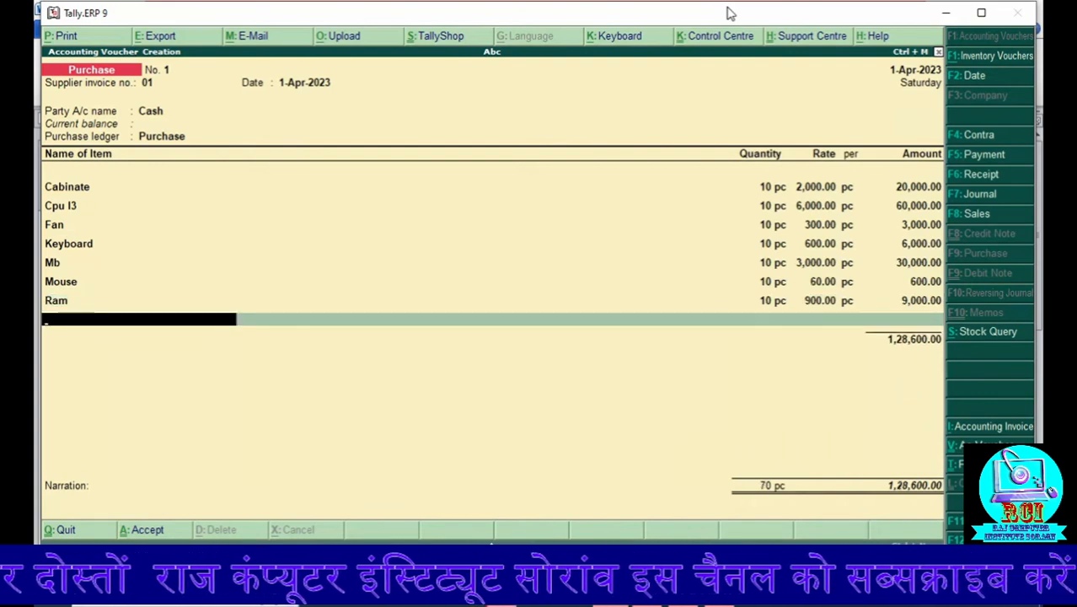
# Step: Add the stock item Smps to the purchase voucher with quantity 10 pc and rate 600 per pc
pyautogui.press('Down')
pyautogui.press('Down')
pyautogui.press('Down')
pyautogui.press('Down')
pyautogui.press('Down')
pyautogui.press('Down')
pyautogui.press('Down')
pyautogui.press('Down')
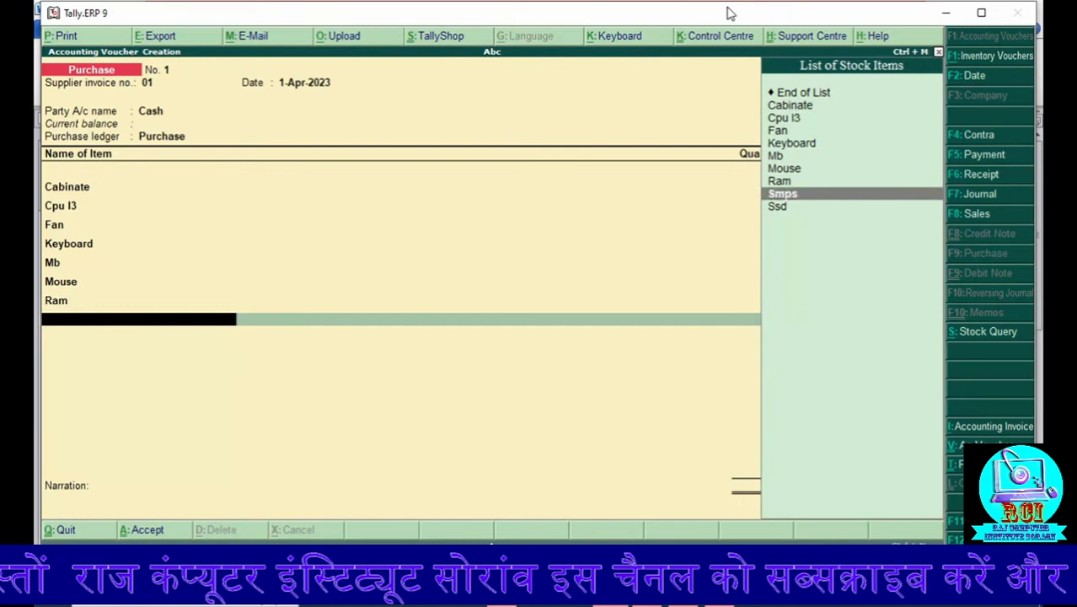
pyautogui.press('Return')
pyautogui.write('10')
pyautogui.press('Return')
pyautogui.write('600')
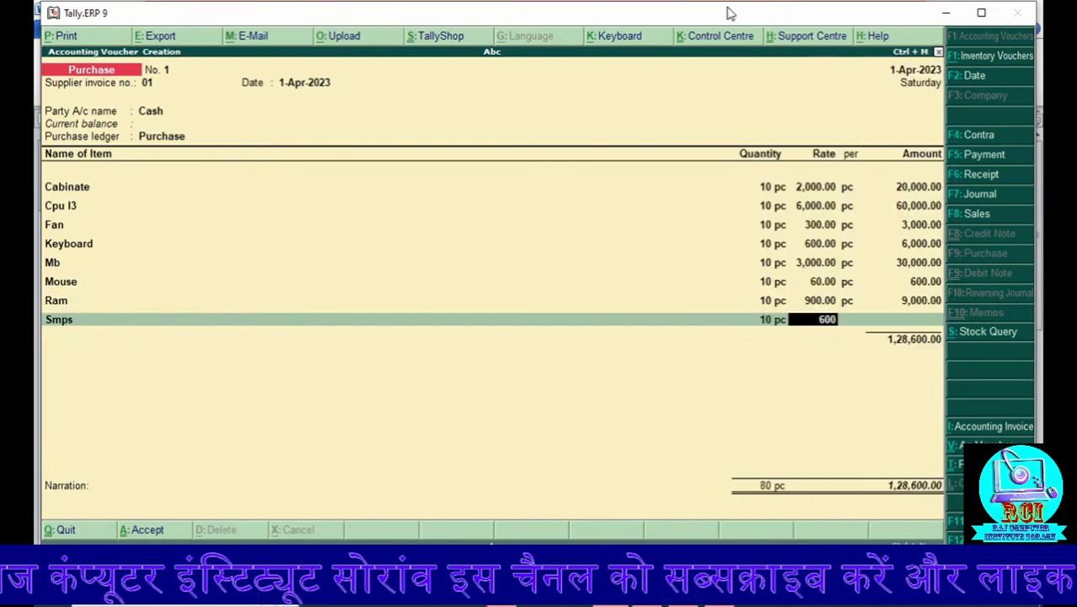
pyautogui.press('Return')
pyautogui.press('Return')
pyautogui.press('Return')
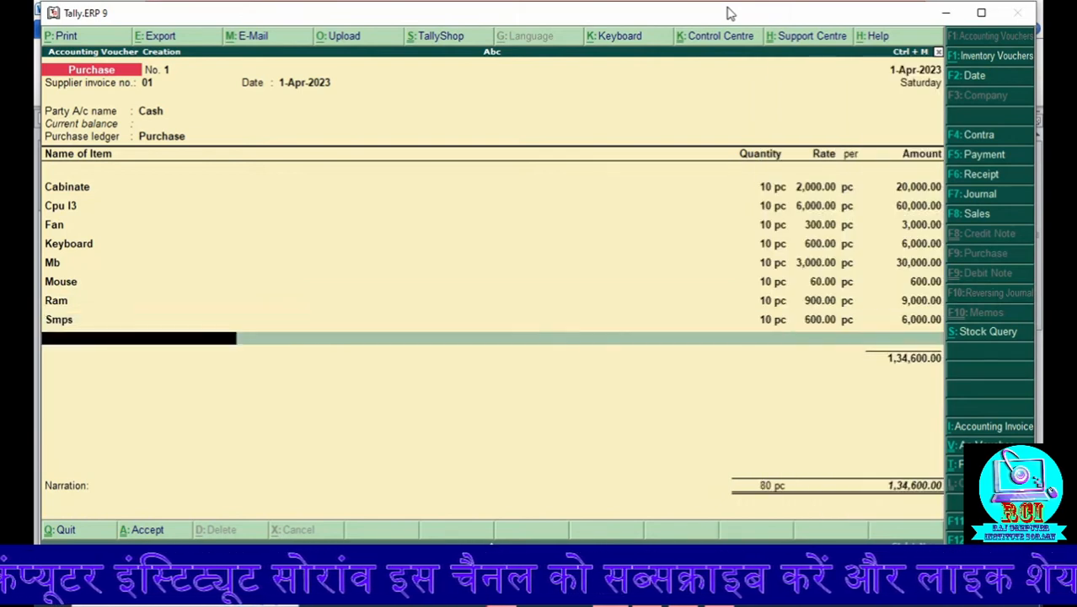
# Step: Add the stock item Ssd to the purchase voucher with quantity 10 pc and rate 700 per pc
pyautogui.press('Down')
pyautogui.press('Down')
pyautogui.press('Down')
pyautogui.press('Down')
pyautogui.press('Down')
pyautogui.press('Down')
pyautogui.press('Down')
pyautogui.press('Down')
pyautogui.press('Down')
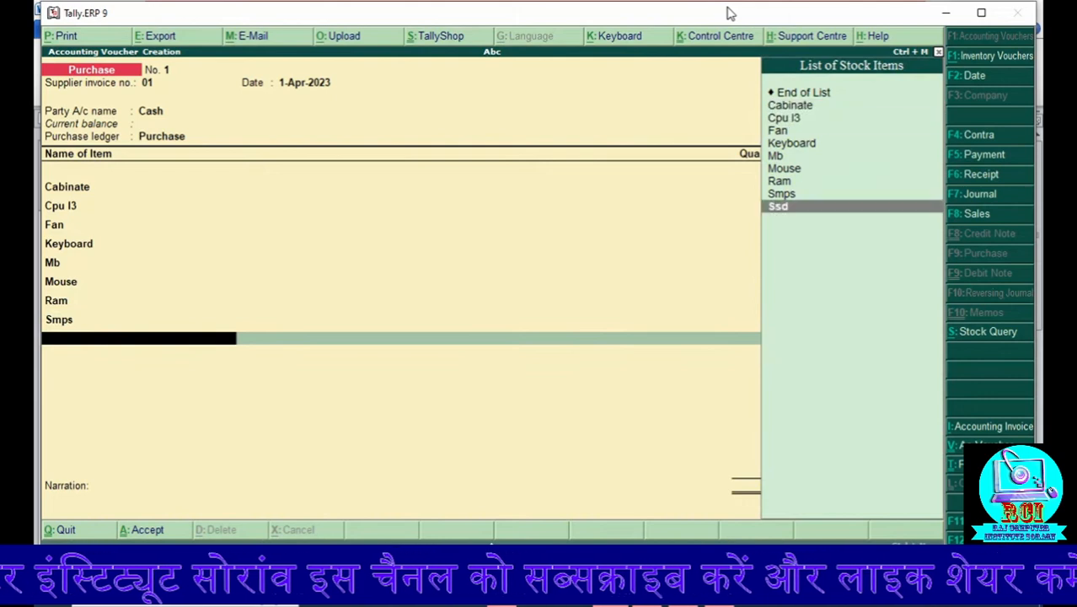
pyautogui.press('Return')
pyautogui.write('10')
pyautogui.press('Return')
pyautogui.write('700')
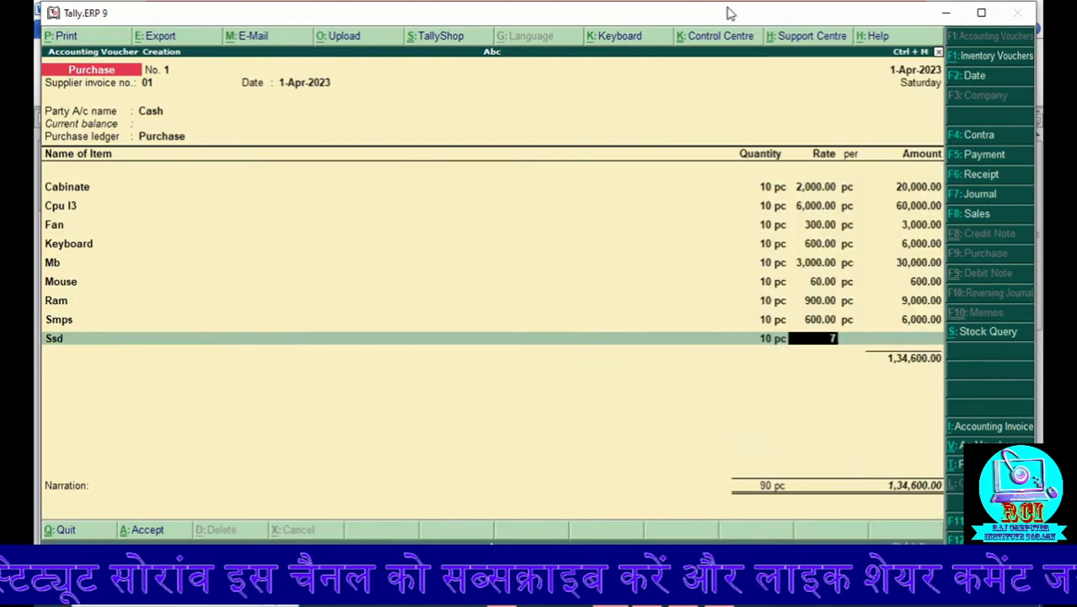
pyautogui.press('Return')
pyautogui.press('Return')
pyautogui.press('Return')
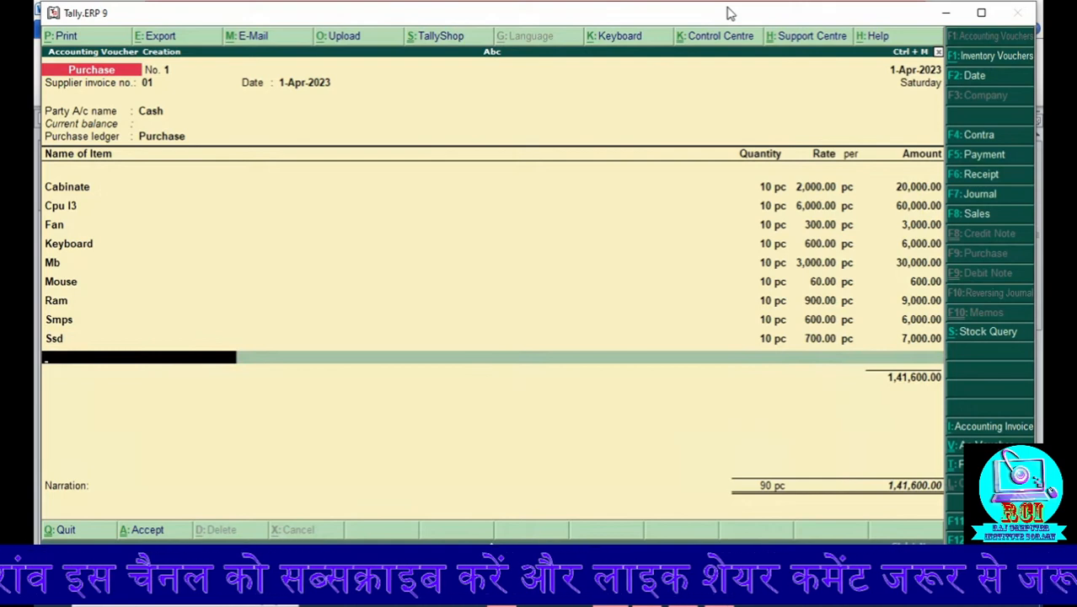
# Step: Finish the item list of the purchase voucher, enter the narration "being purchase", save the voucher and leave voucher creation
pyautogui.press('Return')
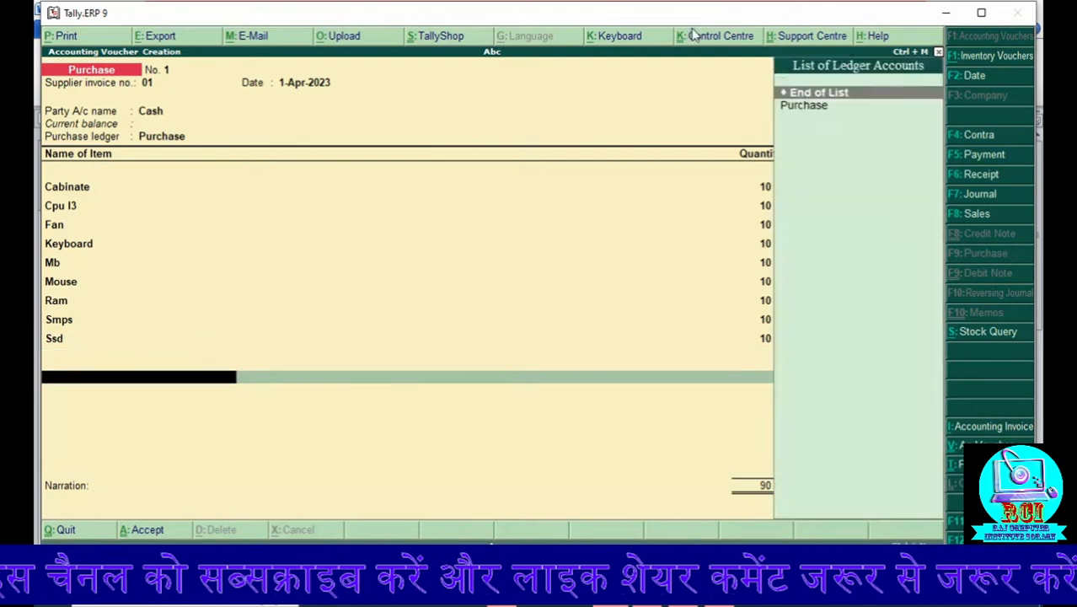
pyautogui.press('Return')
pyautogui.write('be')
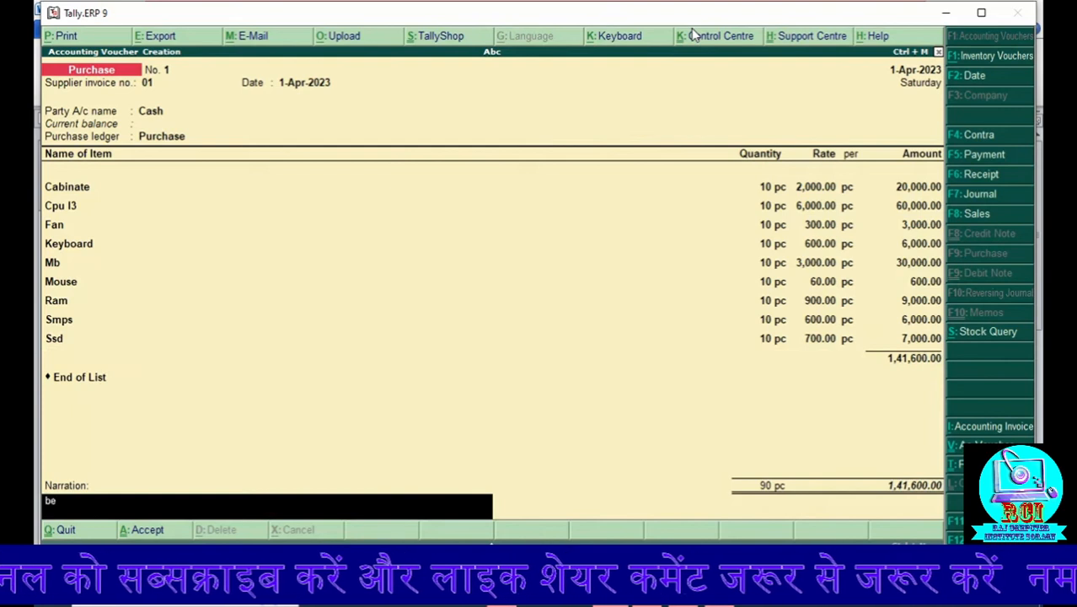
pyautogui.write('ing pu')
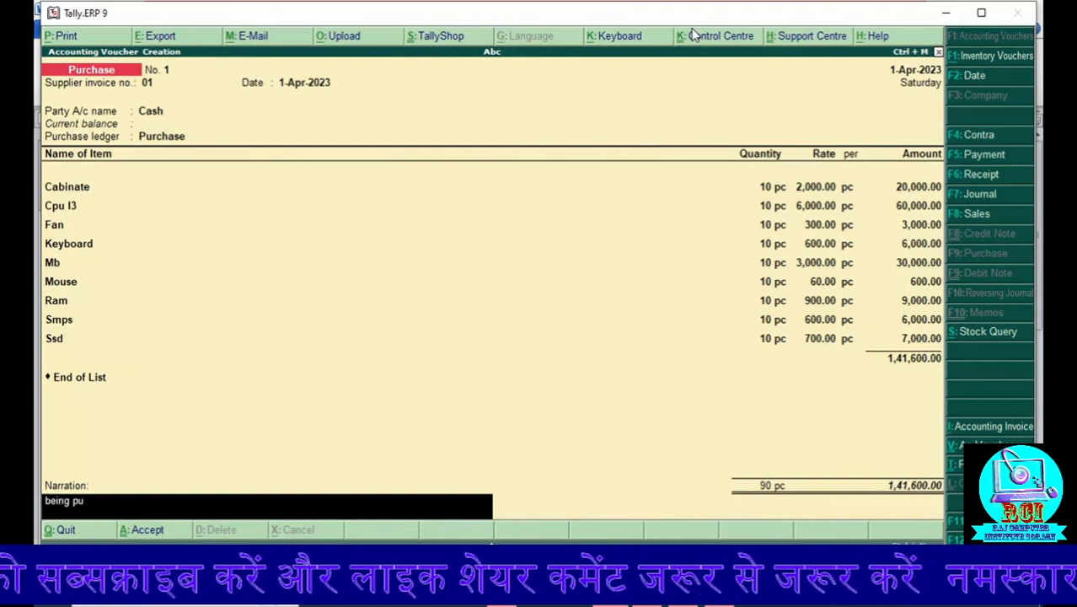
pyautogui.write('rchase')
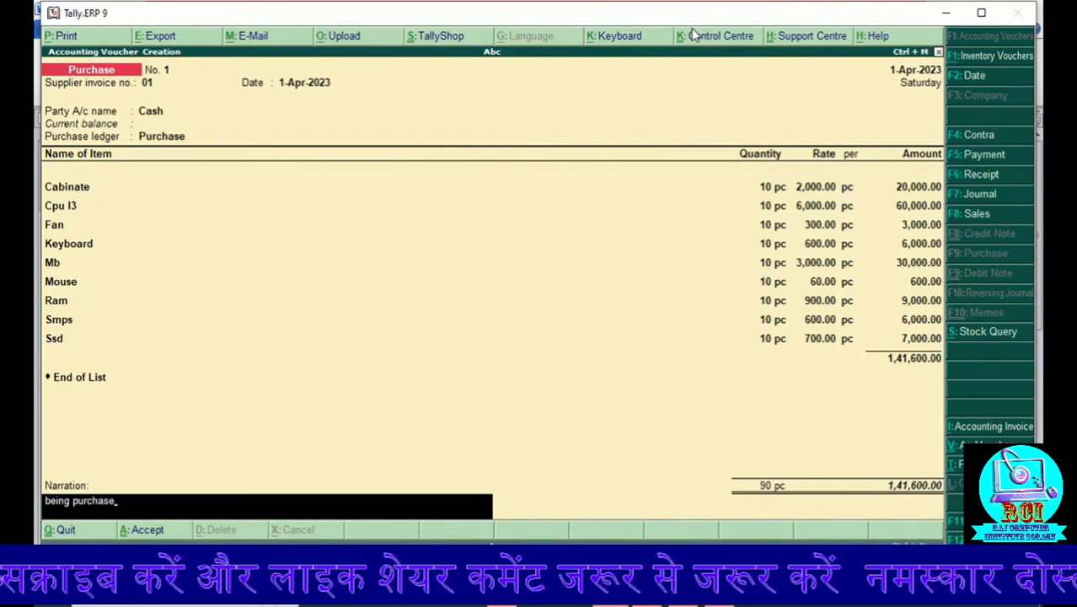
pyautogui.press('Return')
pyautogui.press('Return')
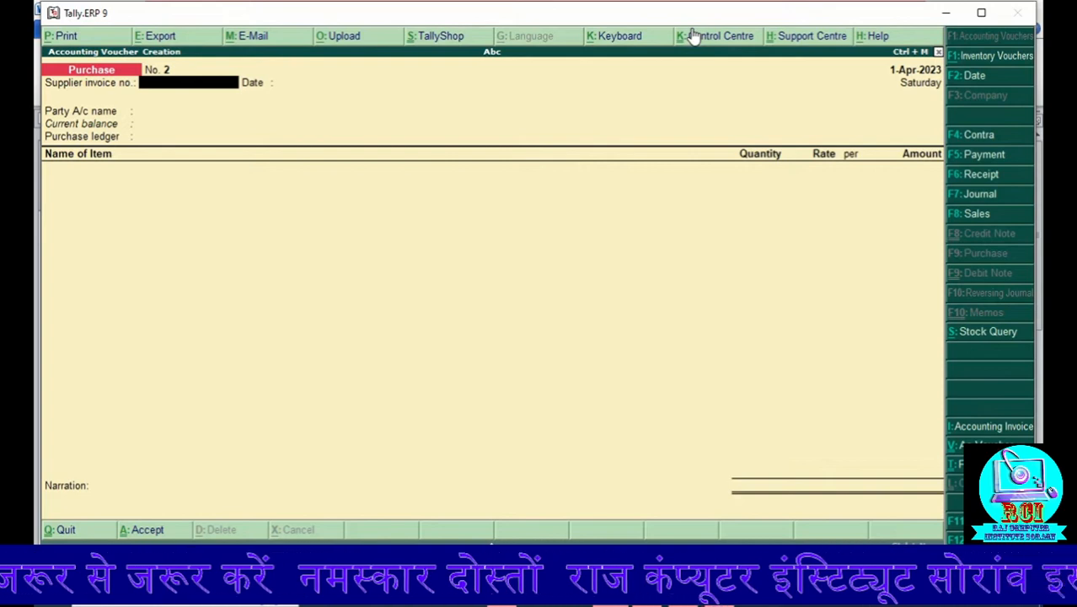
pyautogui.press('Escape')
pyautogui.press('Return')
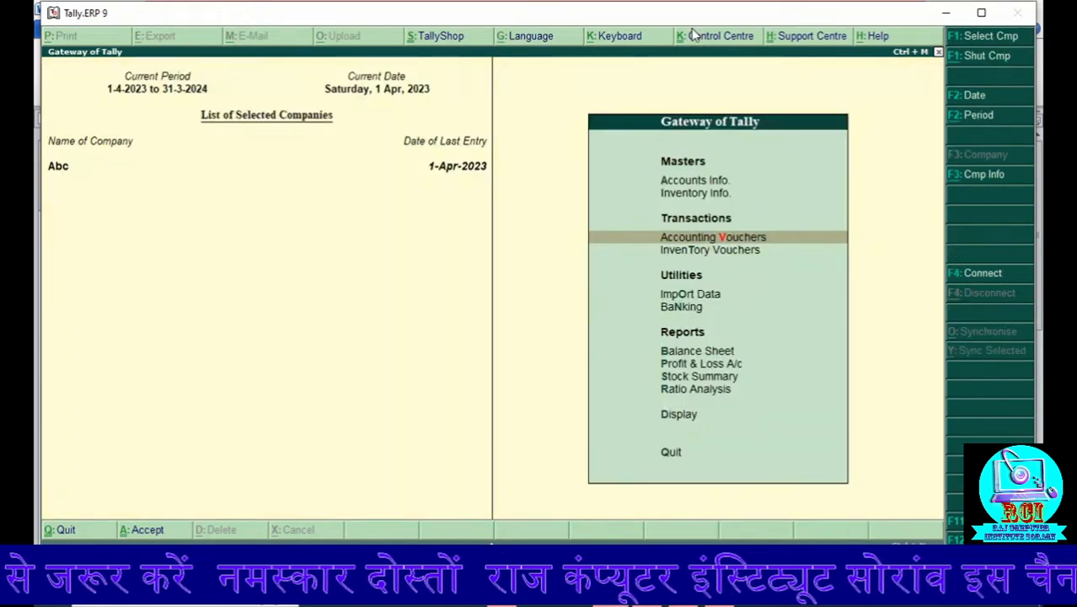
# Step: Check the Enable component list details (Bill of Materials) setting in the Accts / Inventory Info configuration
pyautogui.press('F12')
pyautogui.press('Down')
pyautogui.press('Down')
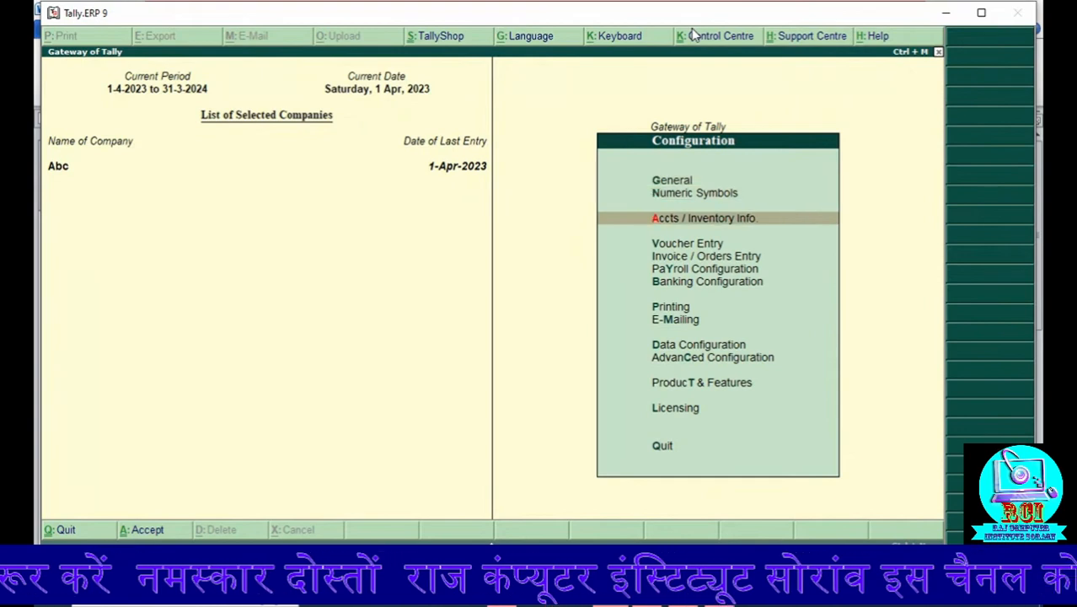
pyautogui.press('Return')
pyautogui.press('Return')
pyautogui.press('Return')
pyautogui.press('Return')
pyautogui.press('Return')
pyautogui.press('Return')
pyautogui.press('Return')
pyautogui.press('Return')
pyautogui.press('Return')
pyautogui.press('Return')
pyautogui.press('Return')
pyautogui.press('Return')
pyautogui.press('Return')
pyautogui.press('Return')
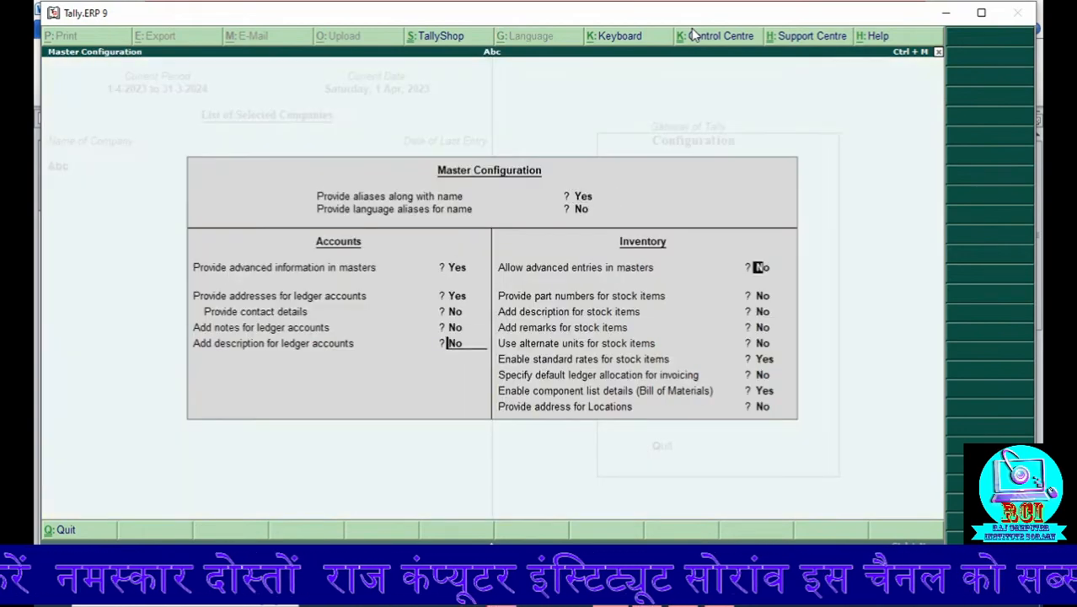
pyautogui.press('Return')
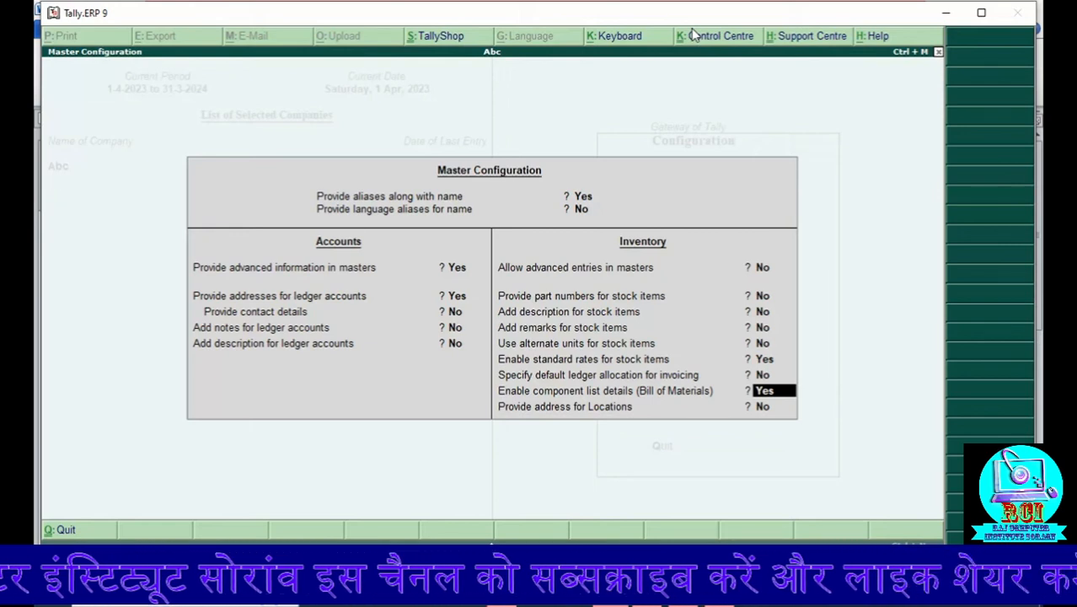
pyautogui.press('Return')
pyautogui.press('Return')
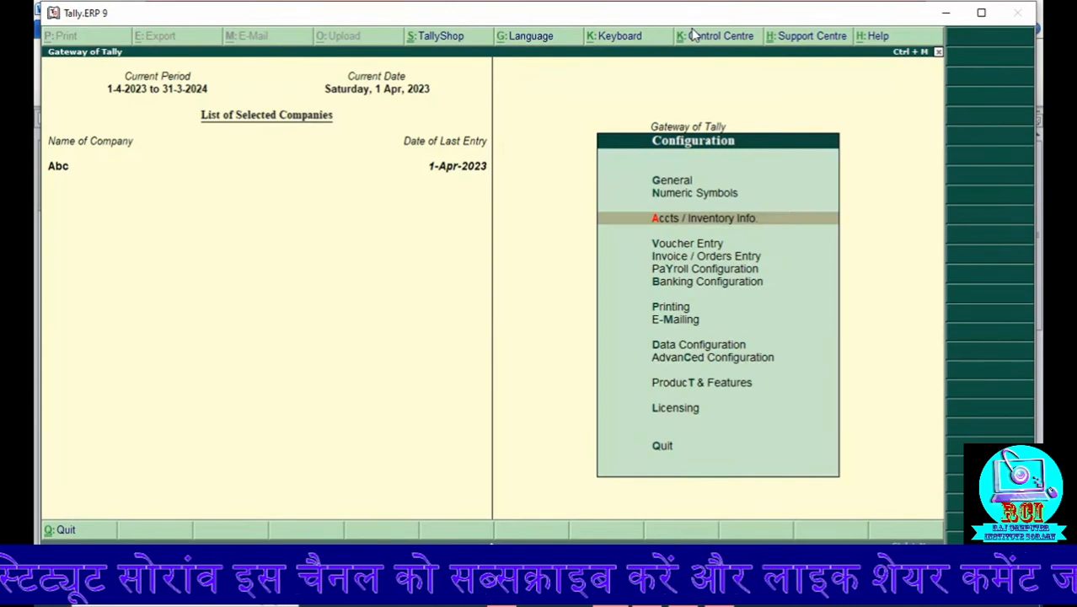
pyautogui.press('Escape')
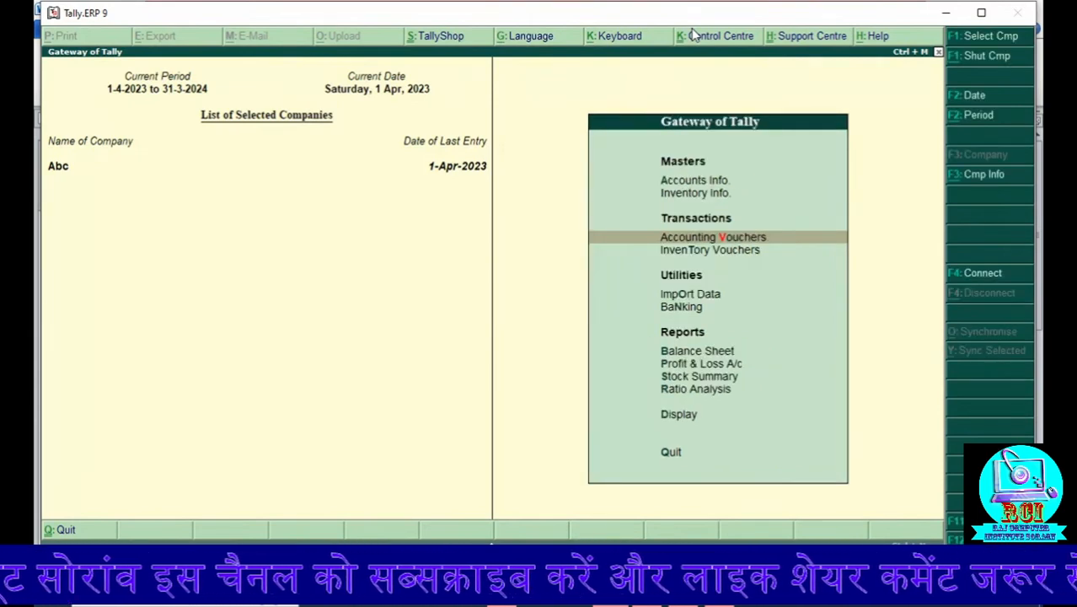
# Step: Start creating a single stock item and name it I3 Desktop
pyautogui.press('Up')
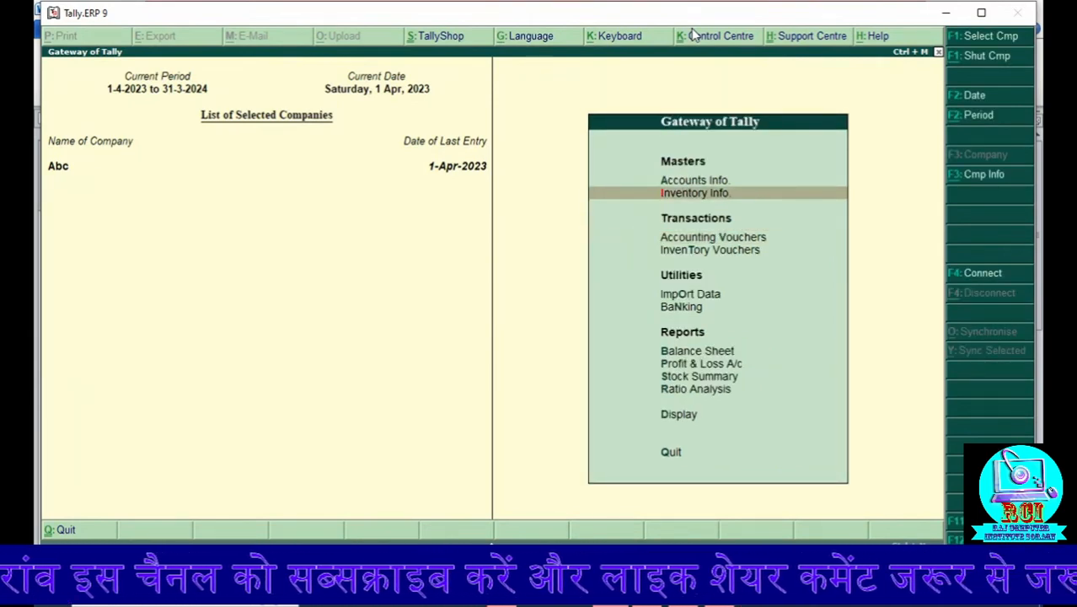
pyautogui.press('Return')
pyautogui.press('Down')
pyautogui.press('Return')
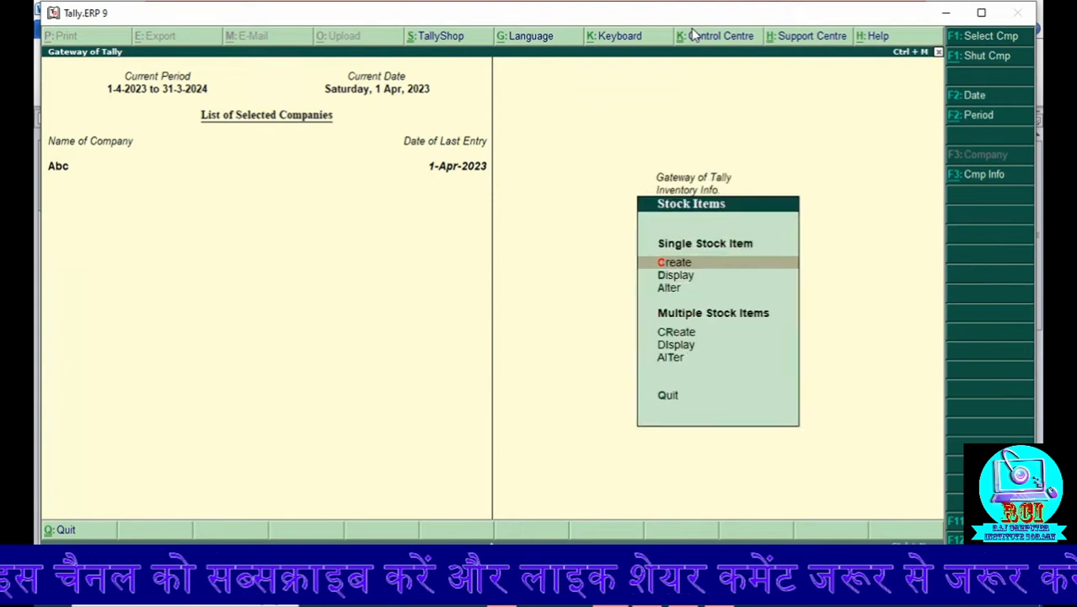
pyautogui.press('Return')
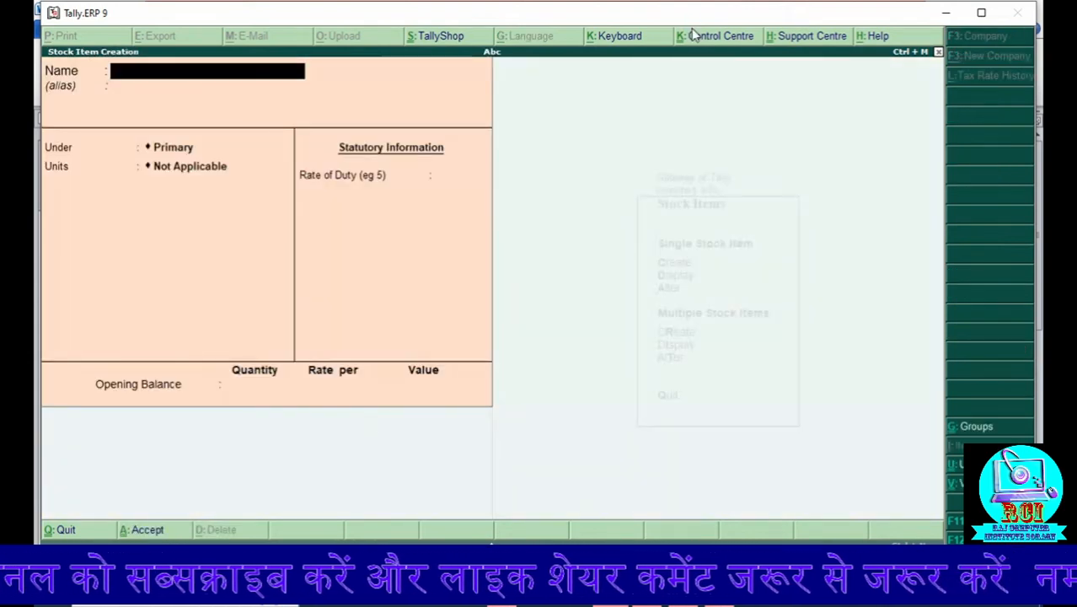
pyautogui.write('Des')
pyautogui.press('BackSpace')
pyautogui.press('BackSpace')
pyautogui.press('BackSpace')
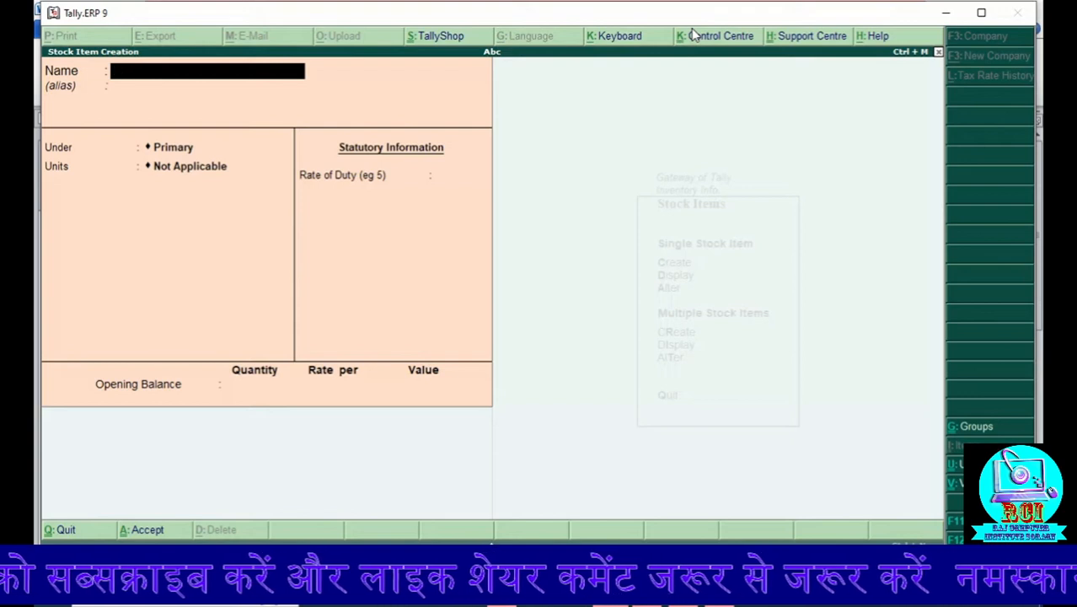
pyautogui.write('I3')
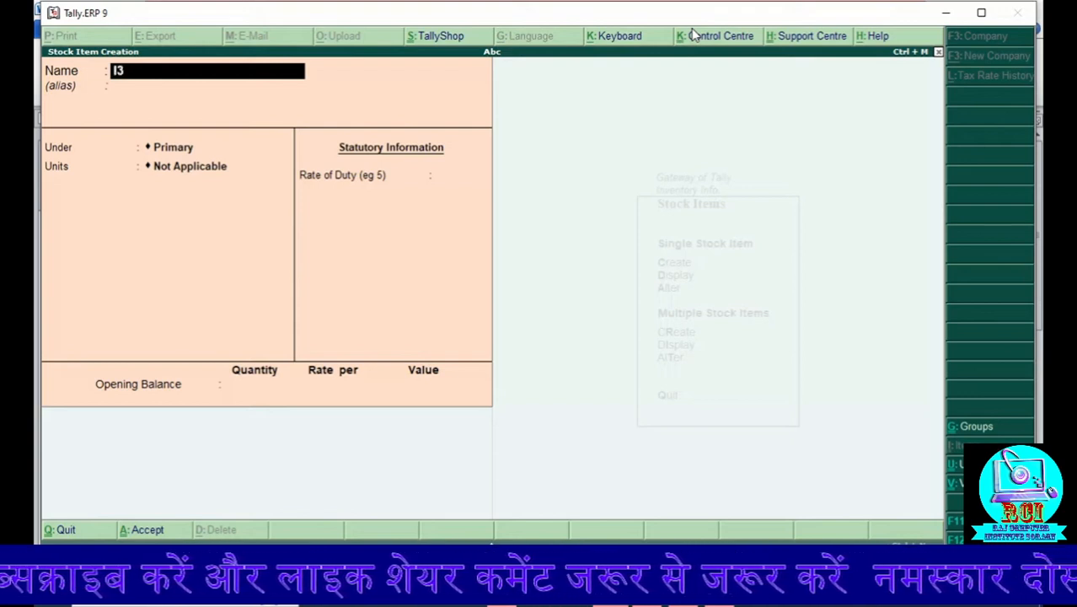
pyautogui.write(' Desk')
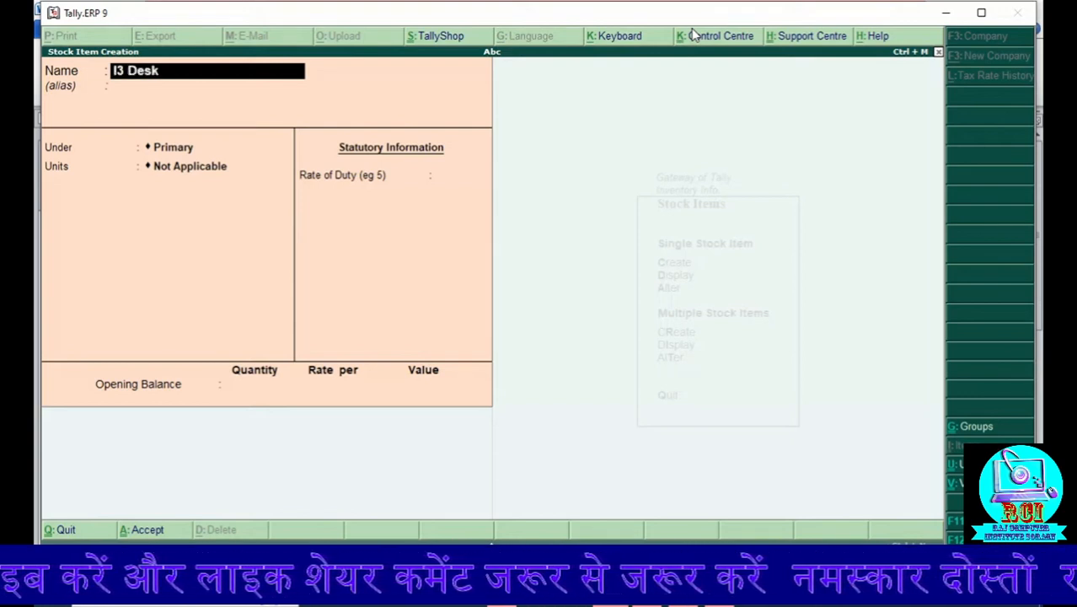
pyautogui.write('top')
pyautogui.press('Return')
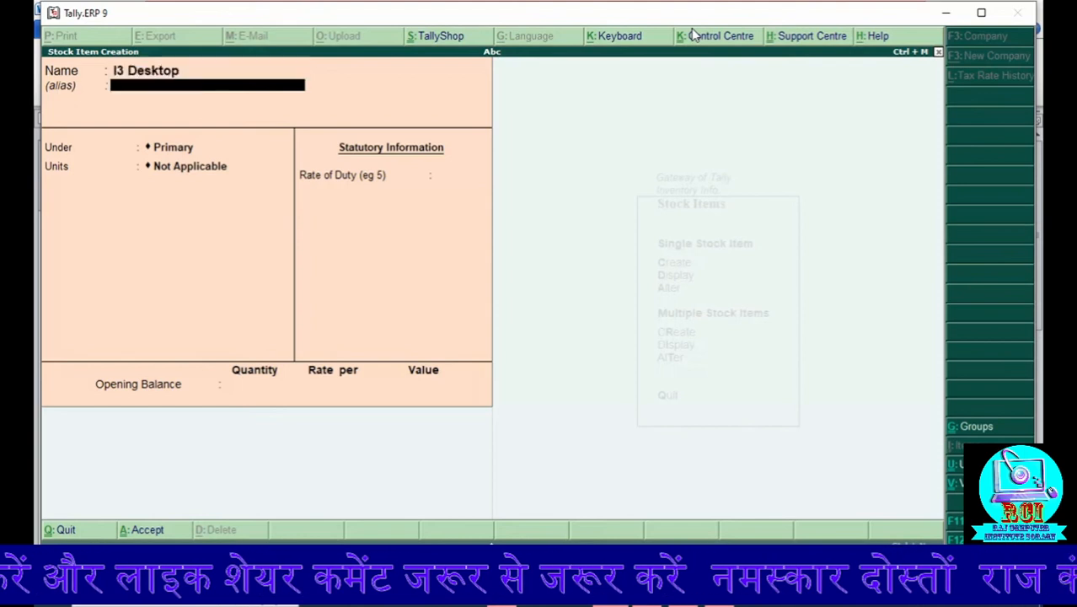
# Step: Place the I3 Desktop item under Primary with unit pc, and enable Set components (BOM)
pyautogui.press('Return')
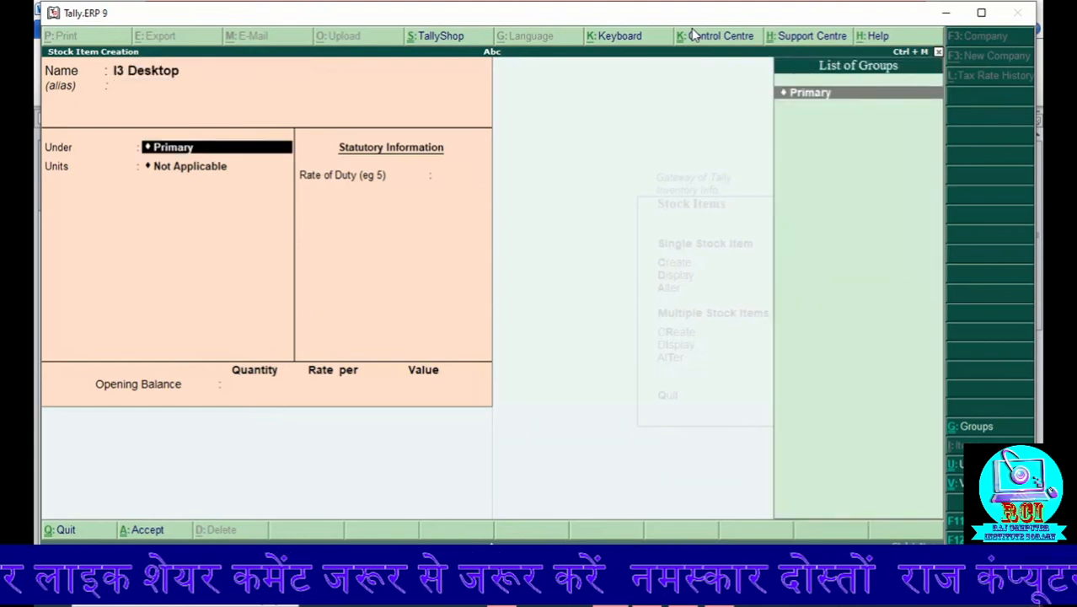
pyautogui.press('Return')
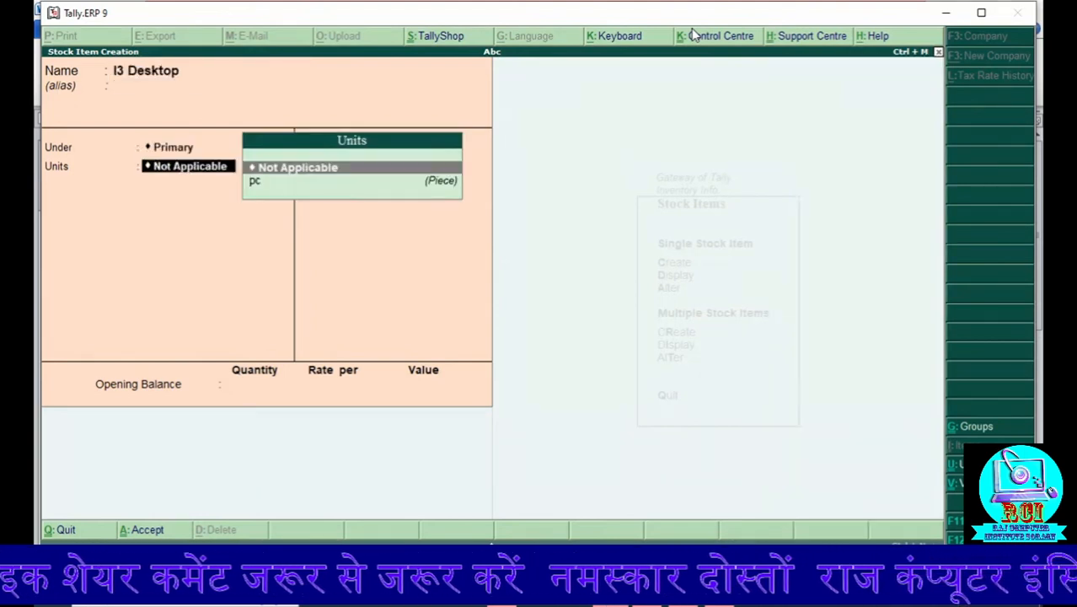
pyautogui.press('Down')
pyautogui.press('Return')
pyautogui.press('Return')
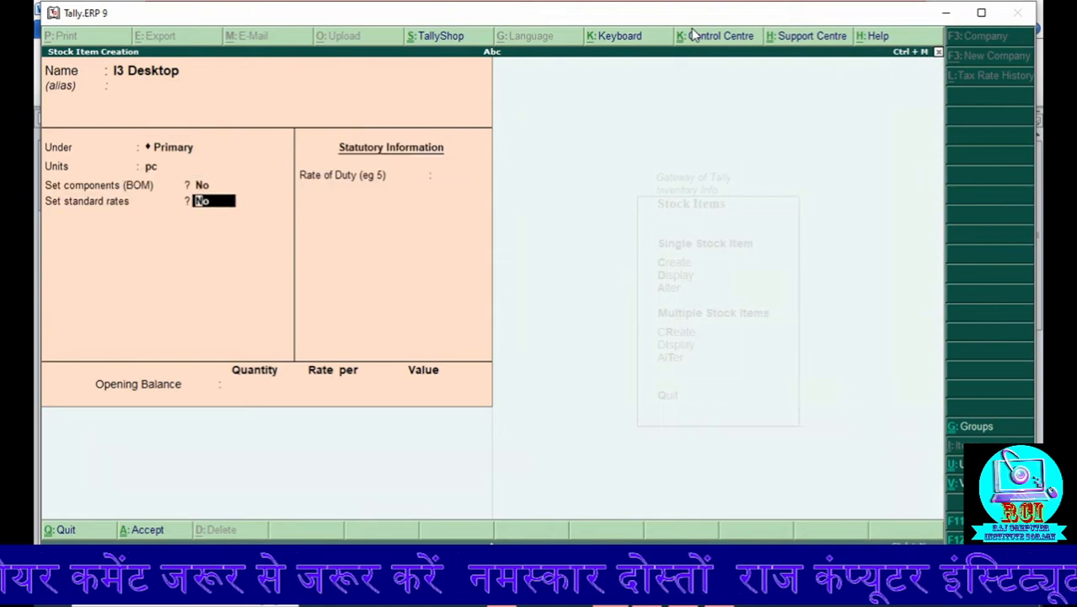
pyautogui.press('BackSpace')
pyautogui.press('y')
pyautogui.press('Return')
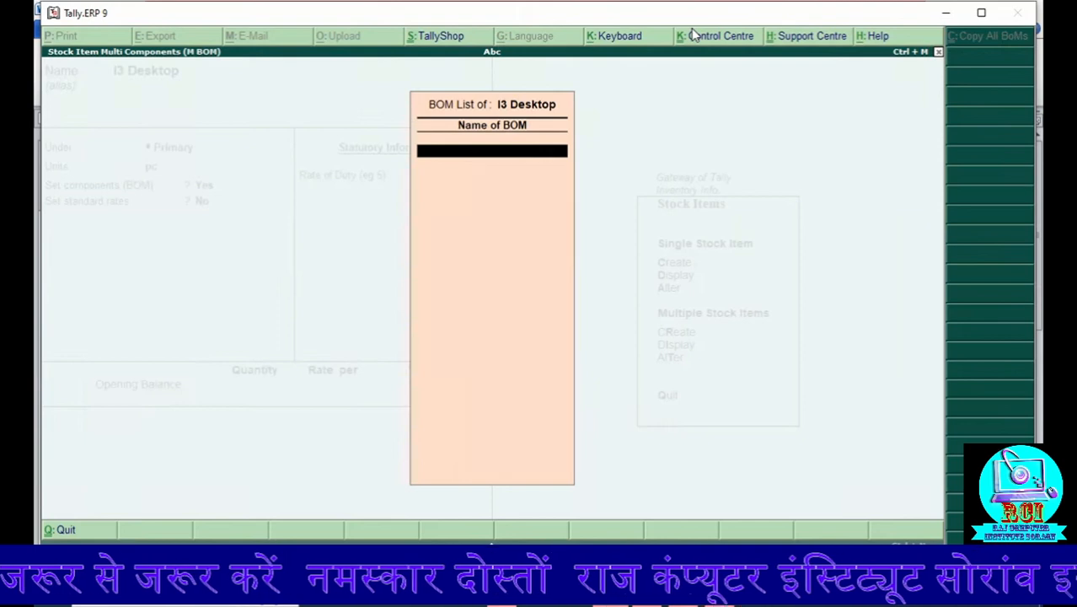
# Step: Name the bill of materials I3 Desktop and set its unit of manufacture to 1 pc
pyautogui.write('I3')
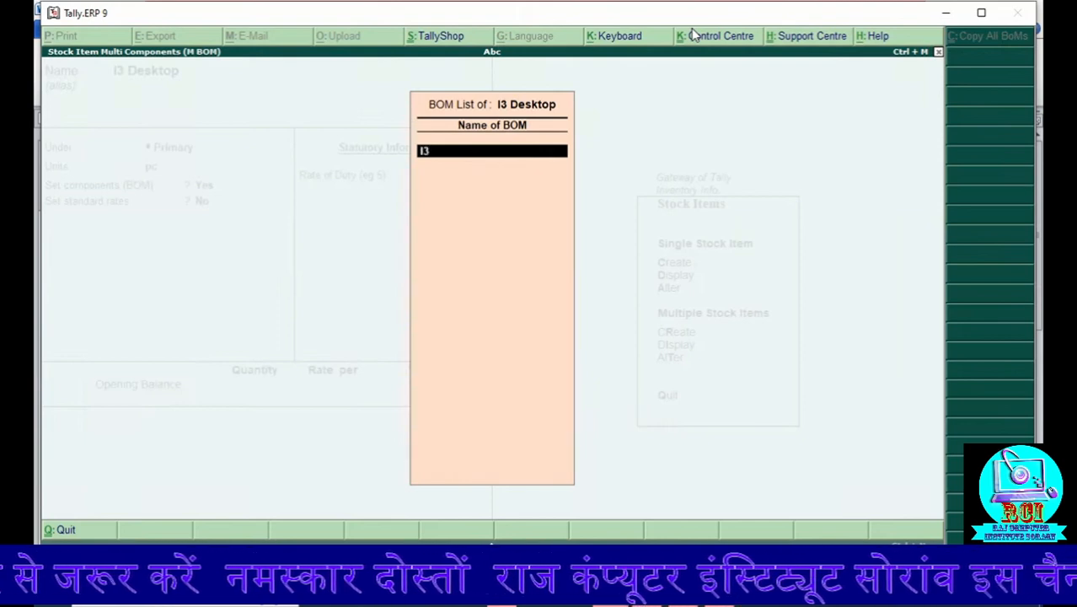
pyautogui.write(' Des')
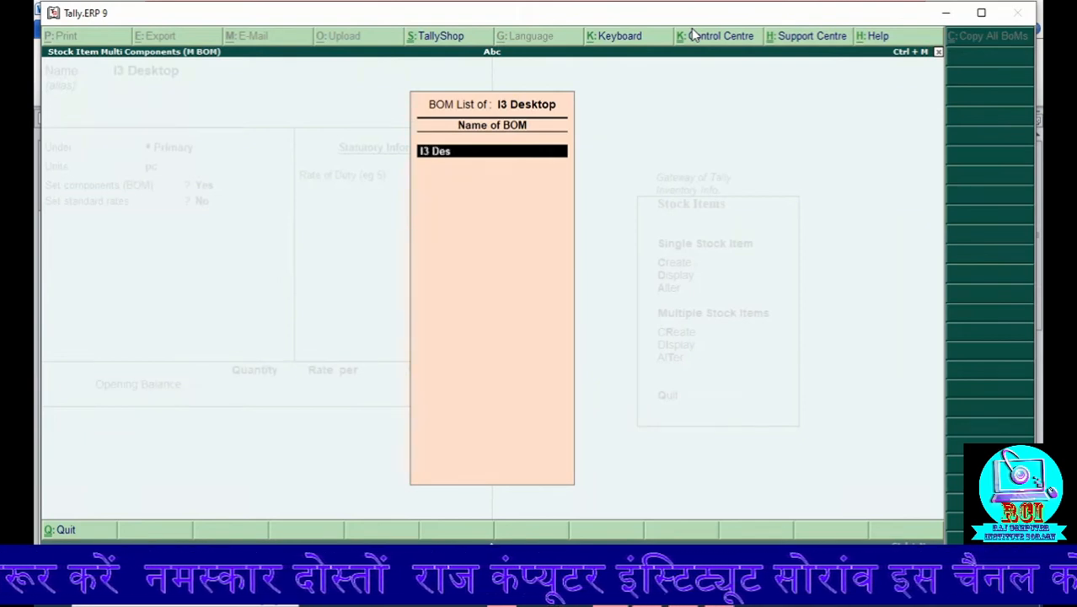
pyautogui.write('ktop')
pyautogui.press('Return')
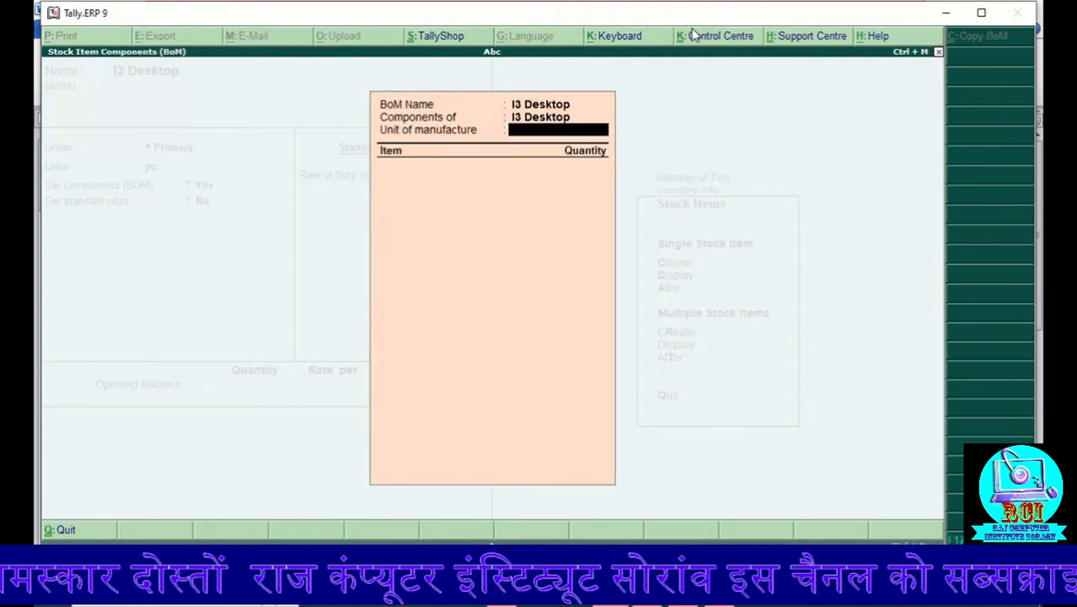
pyautogui.write('1')
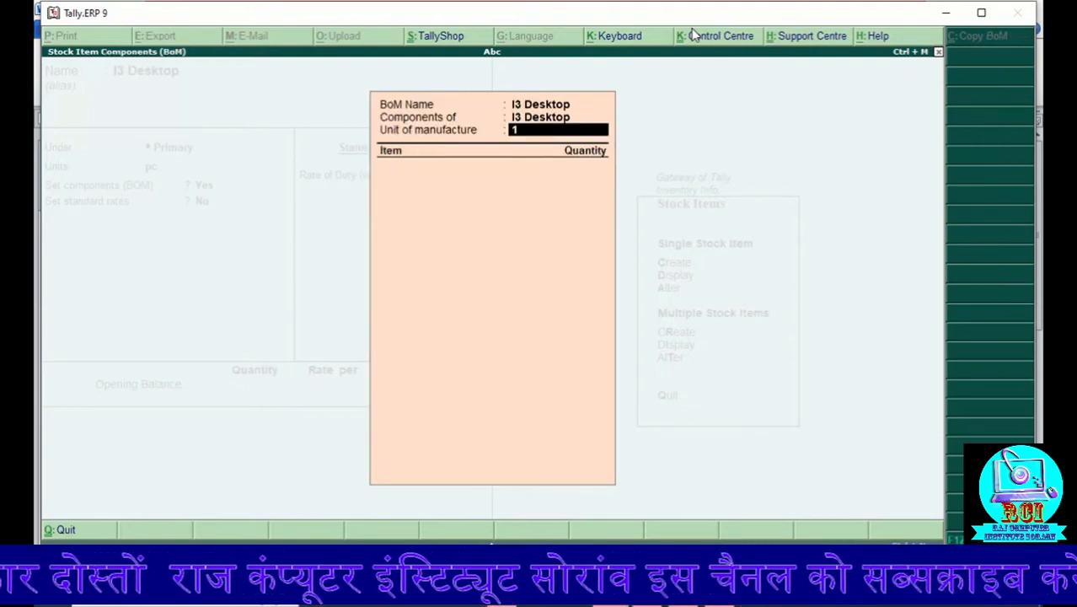
pyautogui.press('Return')
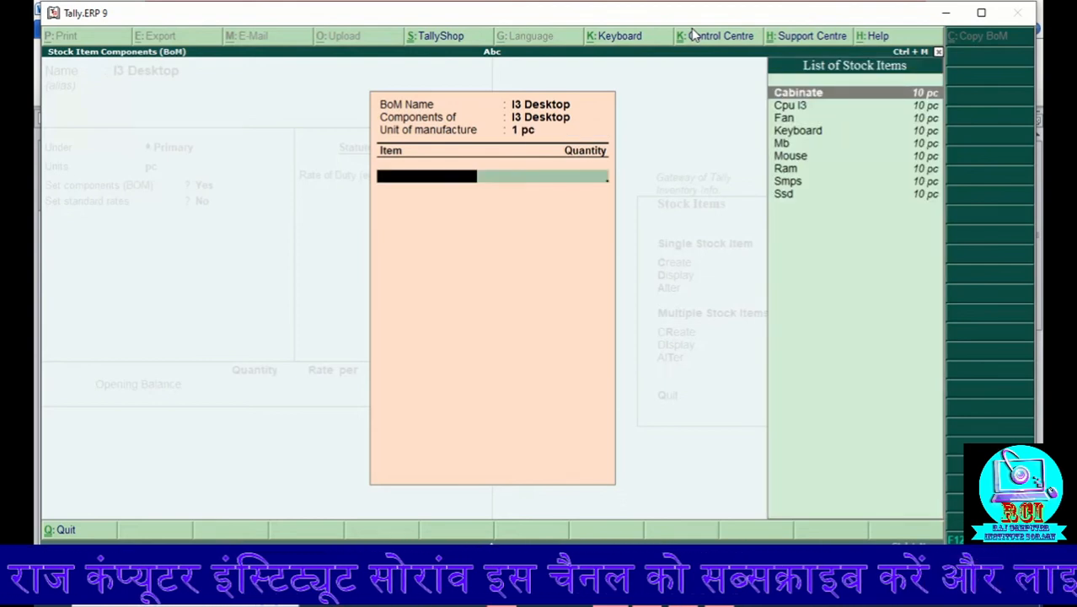
# Step: Add Cabinate and Cpu I3 to the I3 Desktop bill of materials, 1 pc each
pyautogui.press('Return')
pyautogui.write('1')
pyautogui.press('Return')
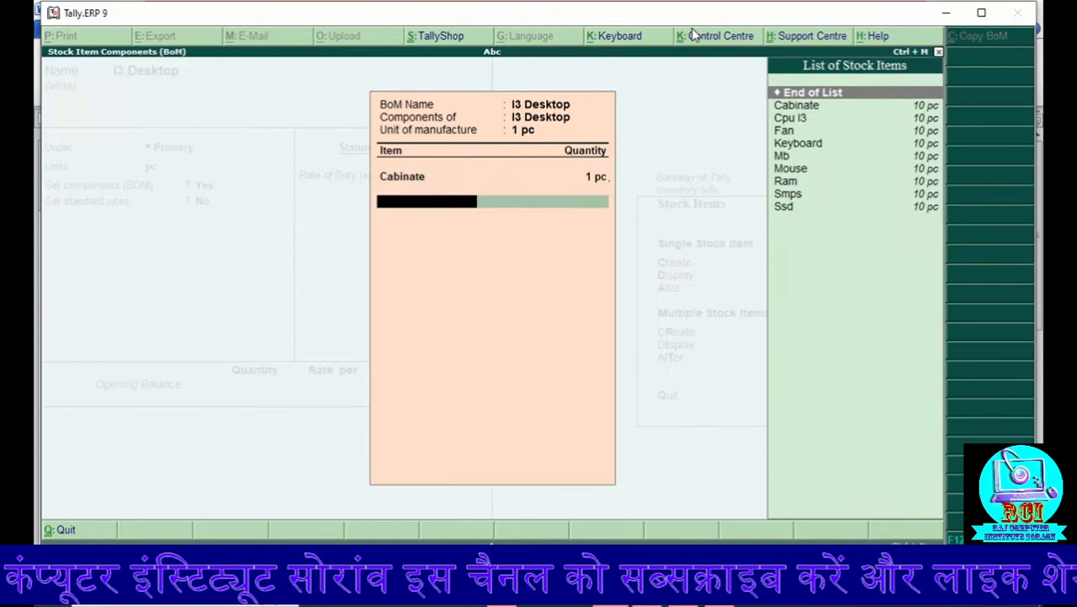
pyautogui.press('Down')
pyautogui.press('Down')
pyautogui.press('Return')
pyautogui.write('1')
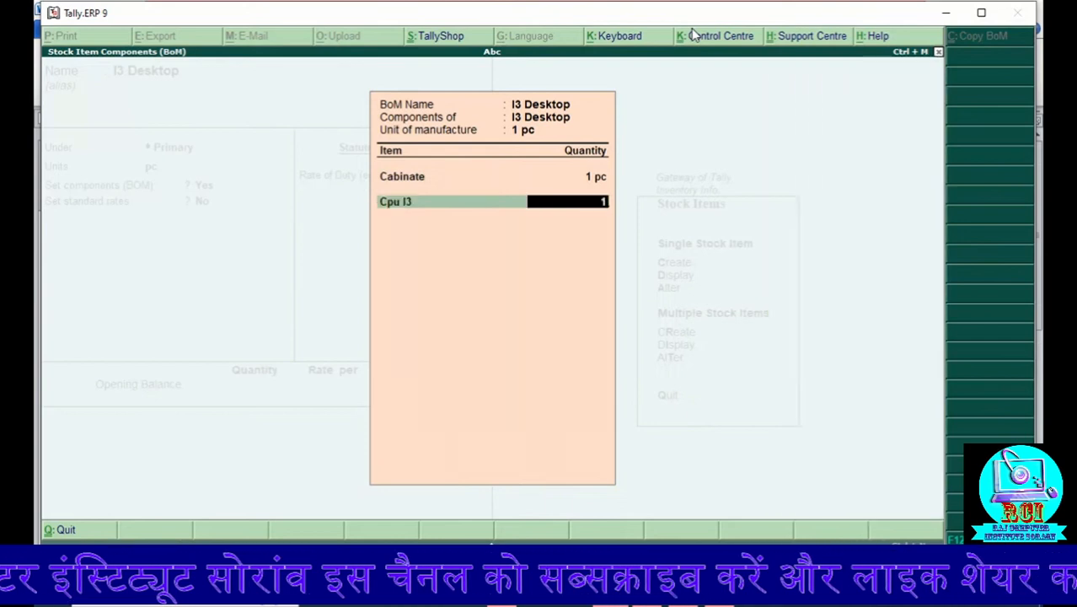
pyautogui.press('Return')
# Step: Add Fan to the I3 Desktop bill of materials with quantity 1 pc
pyautogui.press('Down')
pyautogui.press('Down')
pyautogui.press('Down')
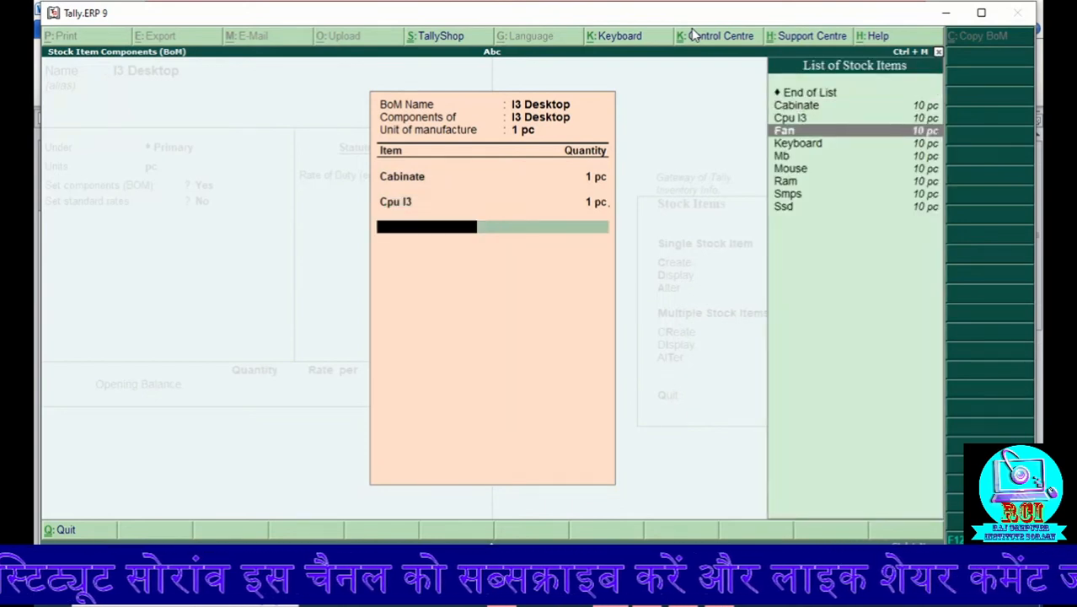
pyautogui.press('Return')
pyautogui.write('1')
pyautogui.press('Return')
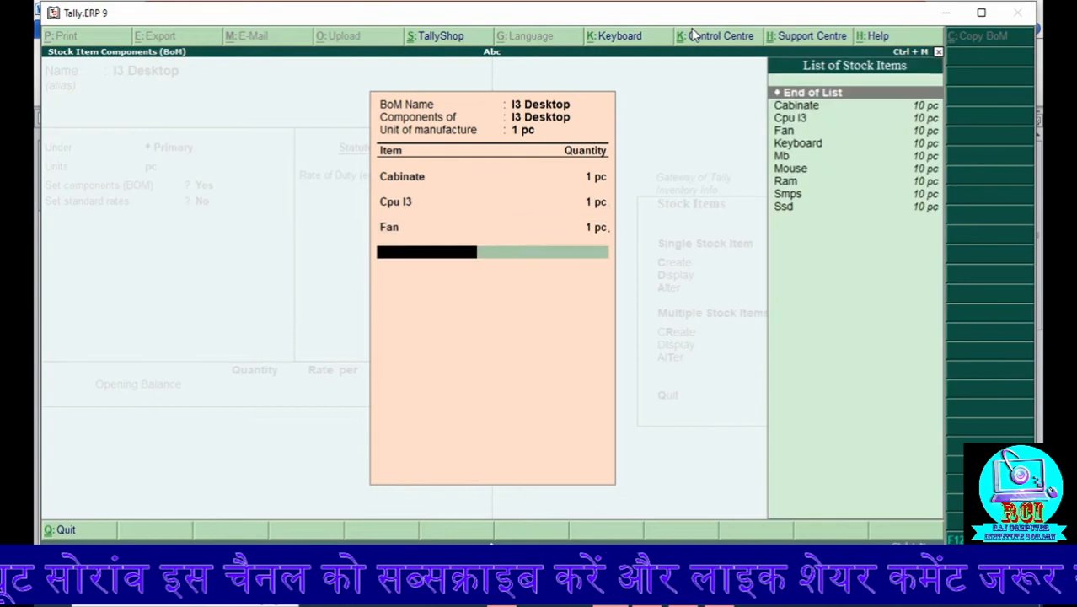
# Step: Add Keyboard to the I3 Desktop bill of materials with quantity 1 pc
pyautogui.press('Down')
pyautogui.press('Down')
pyautogui.press('Down')
pyautogui.press('Down')
pyautogui.press('Return')
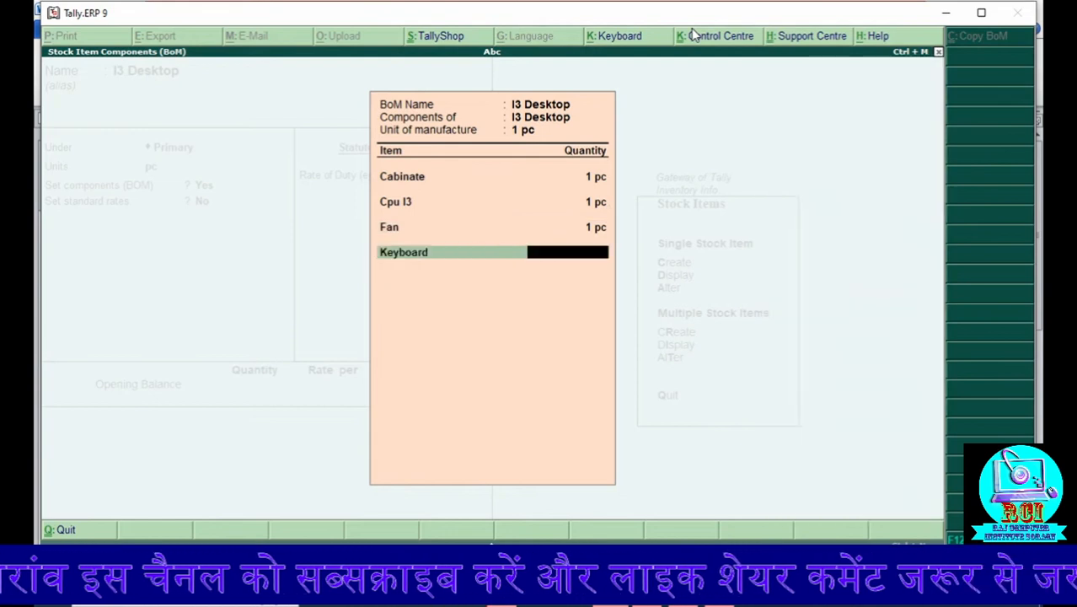
pyautogui.write('1')
pyautogui.press('Return')
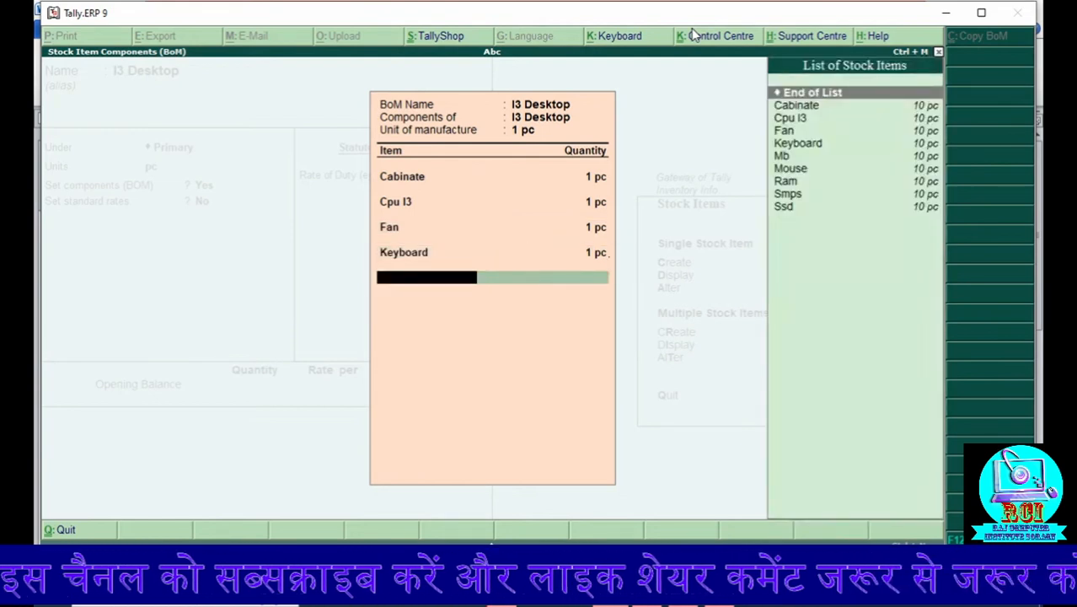
# Step: Add Mb to the I3 Desktop bill of materials with quantity 1 pc
pyautogui.press('Down')
pyautogui.press('Down')
pyautogui.press('Down')
pyautogui.press('Down')
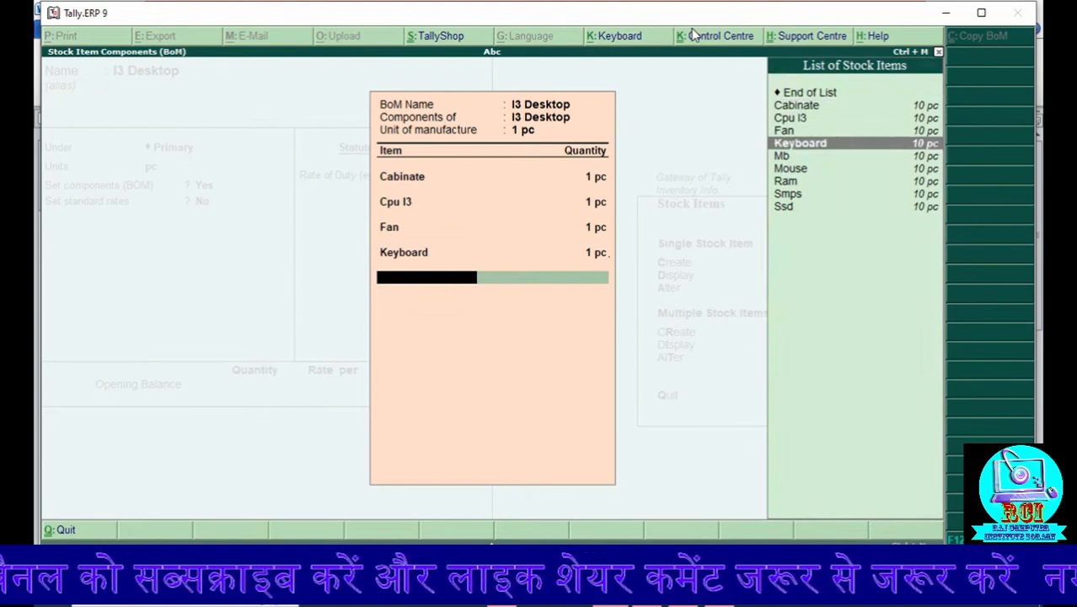
pyautogui.press('Down')
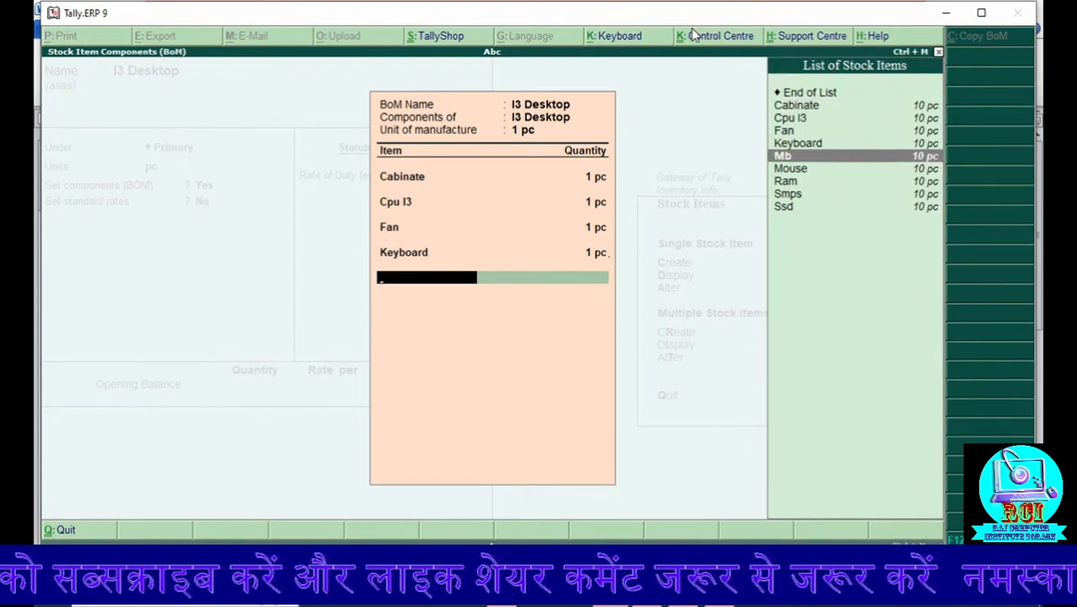
pyautogui.press('Return')
pyautogui.write('1')
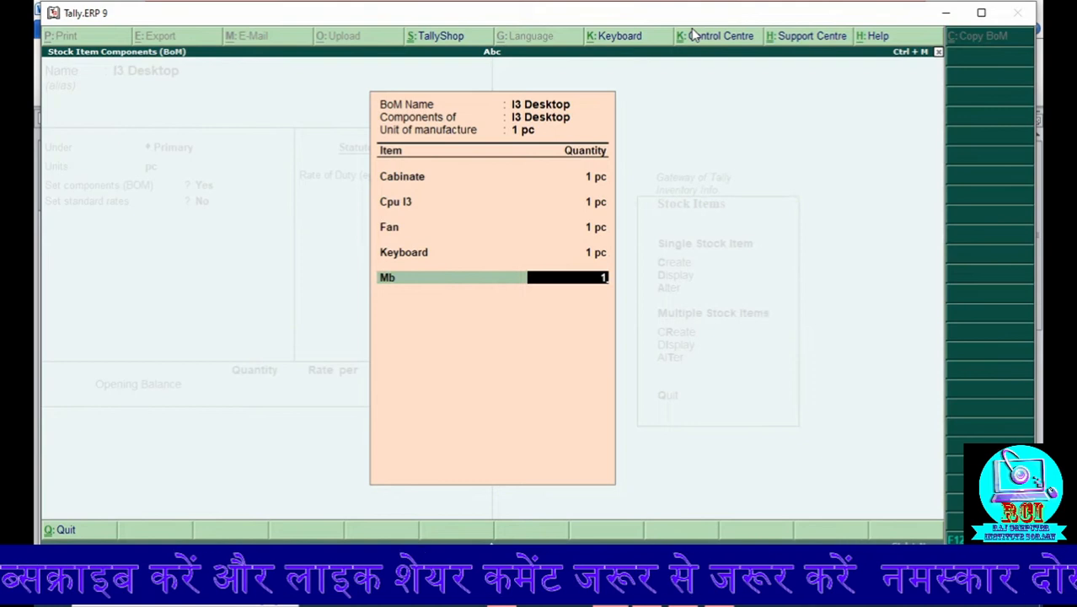
pyautogui.press('Return')
# Step: Add Mouse to the I3 Desktop bill of materials with quantity 1 pc
pyautogui.press('Down')
pyautogui.press('Down')
pyautogui.press('Down')
pyautogui.press('Down')
pyautogui.press('Down')
pyautogui.press('Down')
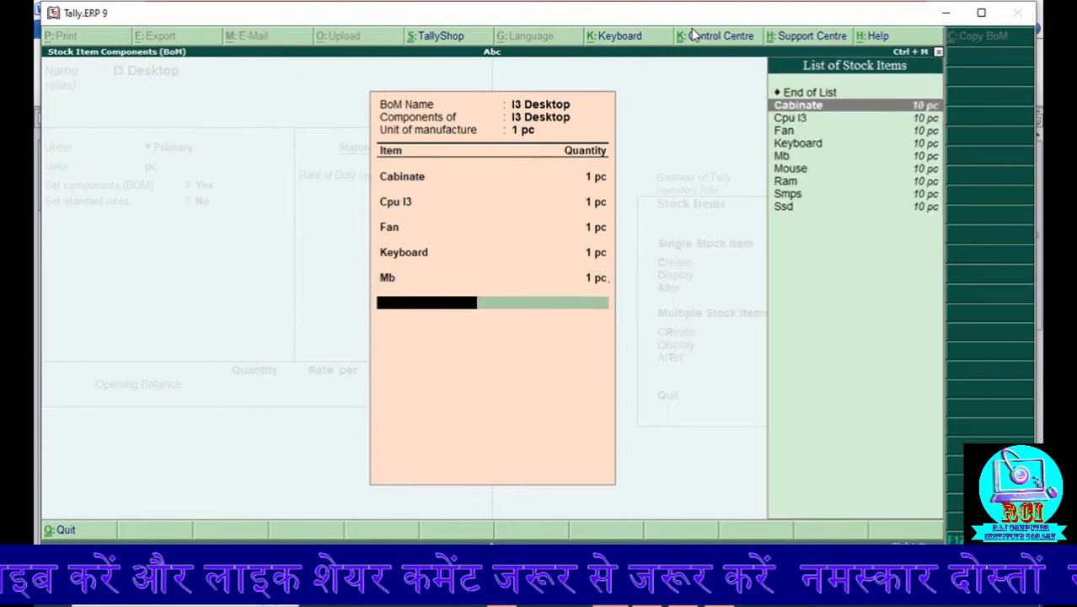
pyautogui.press('Return')
pyautogui.write('1')
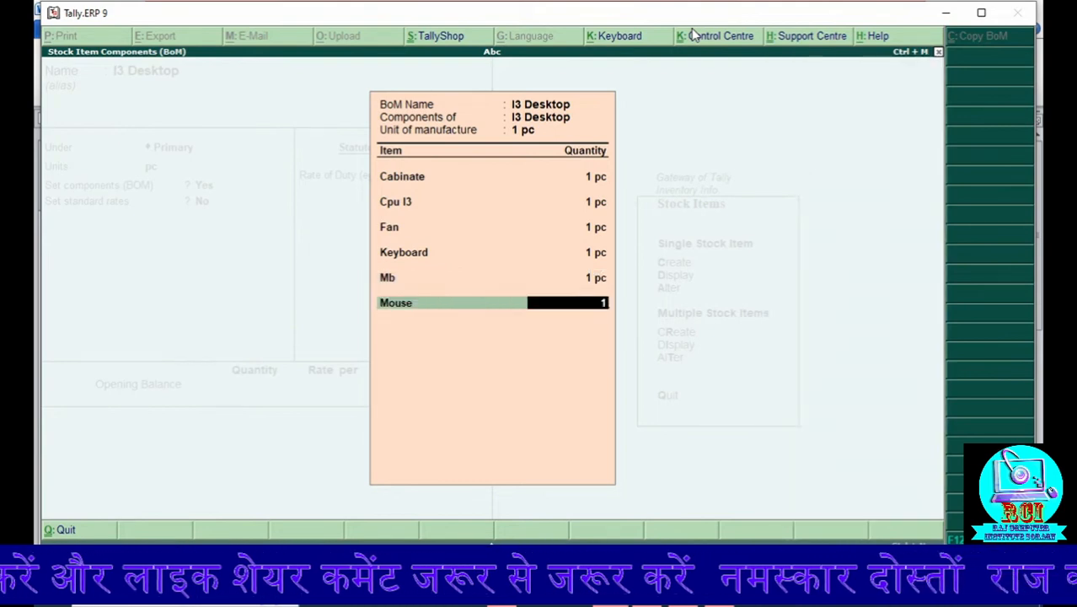
pyautogui.press('Return')
# Step: Add Ram to the I3 Desktop bill of materials with quantity 1 pc
pyautogui.press('Down')
pyautogui.press('Down')
pyautogui.press('Down')
pyautogui.press('Down')
pyautogui.press('Down')
pyautogui.press('Down')
pyautogui.press('Down')
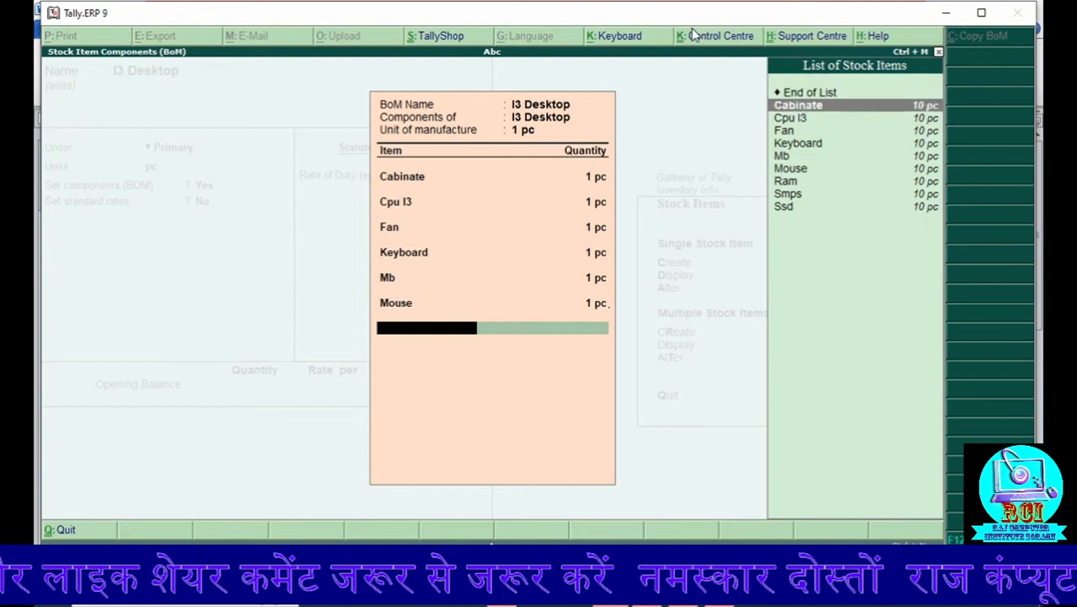
pyautogui.press('Down')
pyautogui.press('Up')
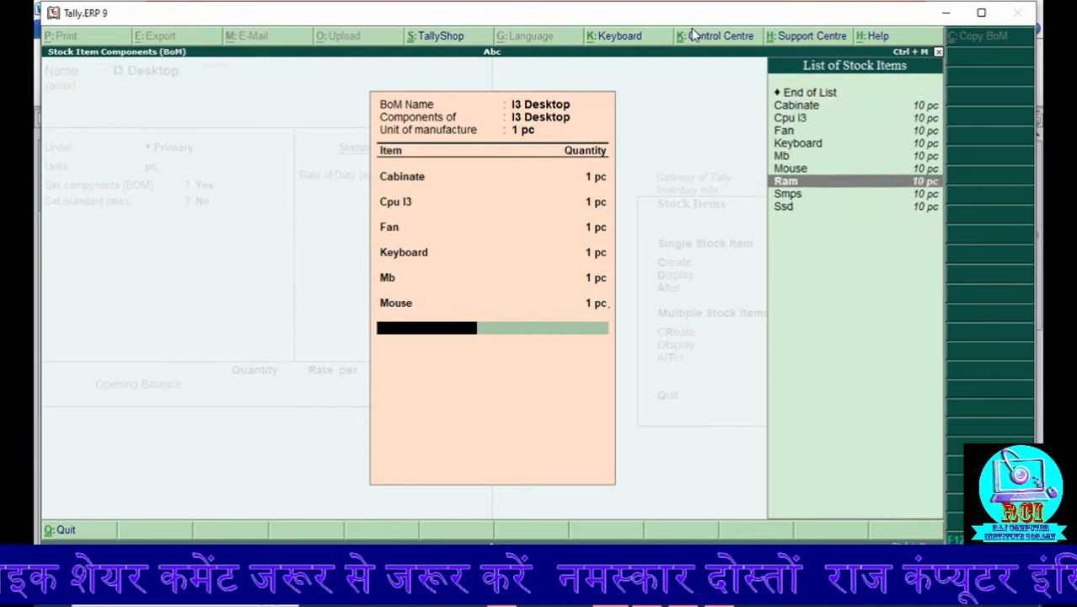
pyautogui.press('Return')
pyautogui.write('1')
pyautogui.press('Return')
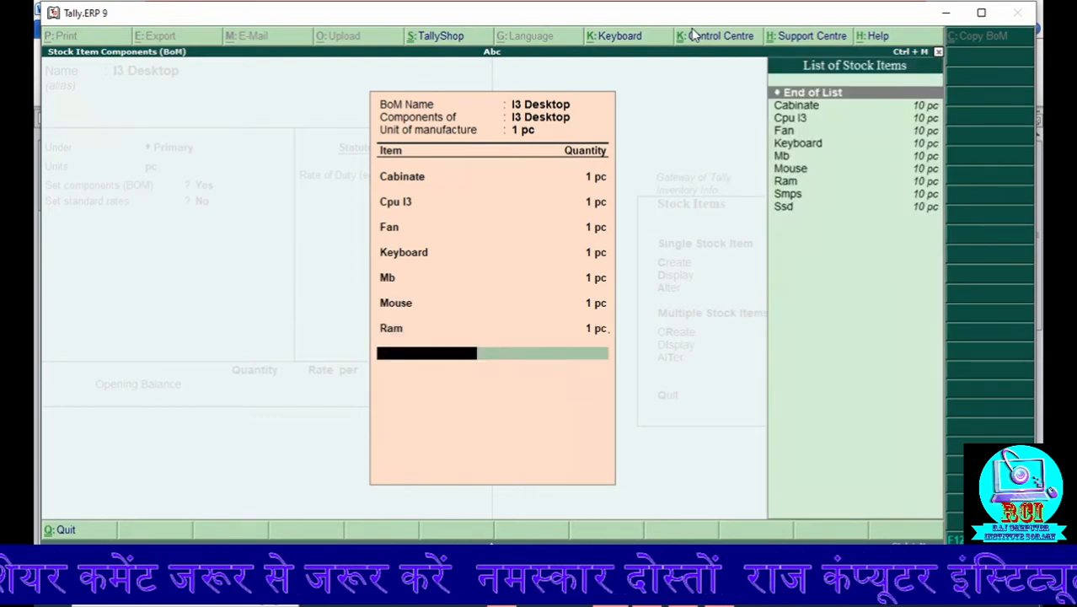
# Step: Add Smps to the I3 Desktop bill of materials with quantity 1 pc
pyautogui.press('Down')
pyautogui.press('Down')
pyautogui.press('Down')
pyautogui.press('Down')
pyautogui.press('Down')
pyautogui.press('Down')
pyautogui.press('Down')
pyautogui.press('Down')
pyautogui.press('Down')
pyautogui.press('Up')
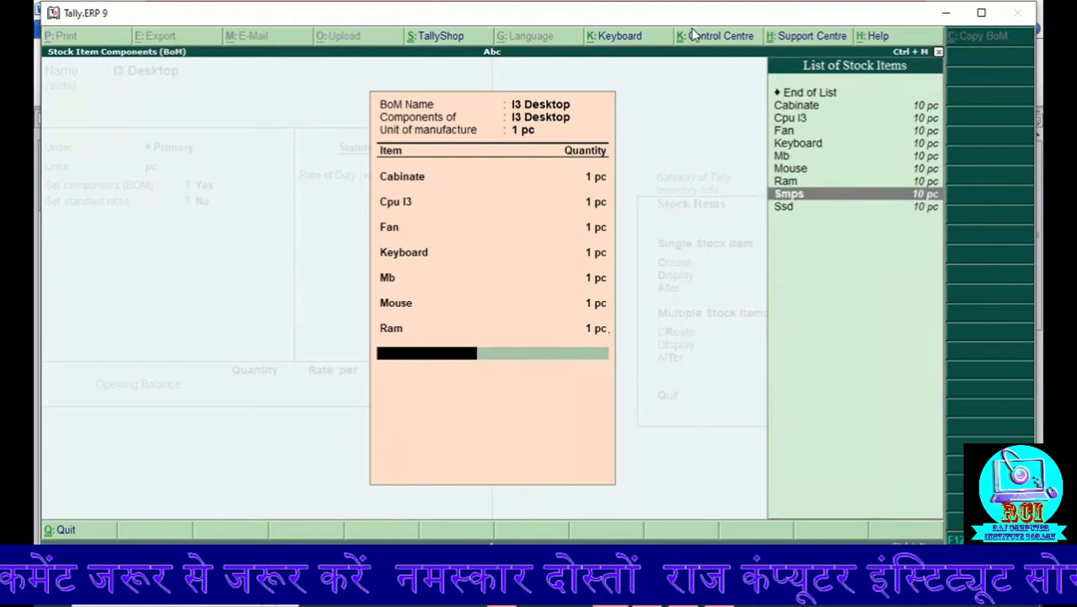
pyautogui.press('Return')
pyautogui.write('1')
pyautogui.press('Return')
# Step: Add Ssd to the I3 Desktop bill of materials with quantity 1 pc
pyautogui.press('Down')
pyautogui.press('Down')
pyautogui.press('Down')
pyautogui.press('Down')
pyautogui.press('Down')
pyautogui.press('Down')
pyautogui.press('Down')
pyautogui.press('Down')
pyautogui.press('Down')
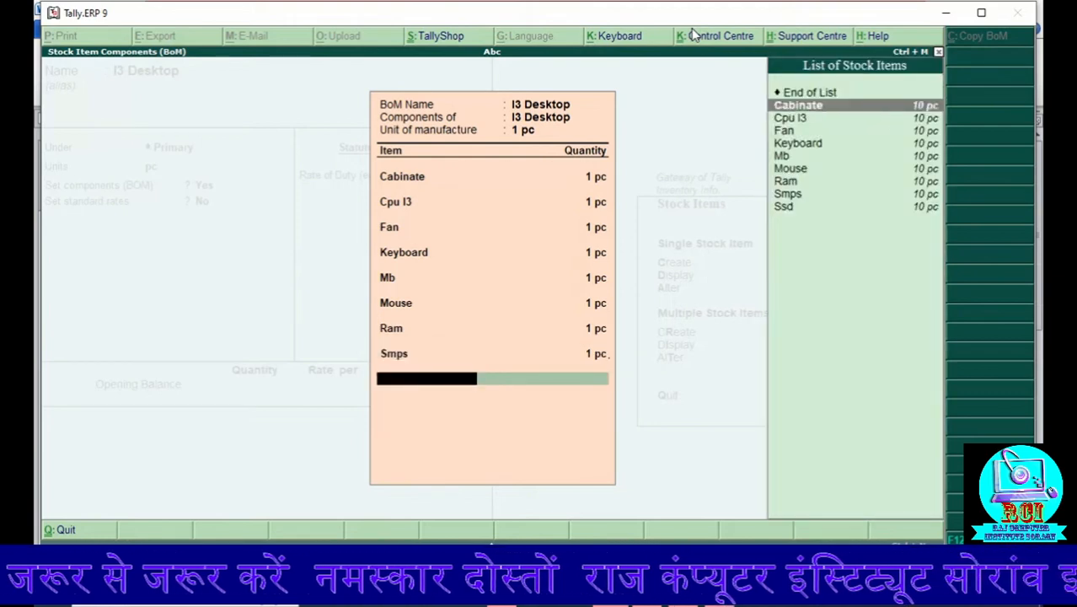
pyautogui.press('Return')
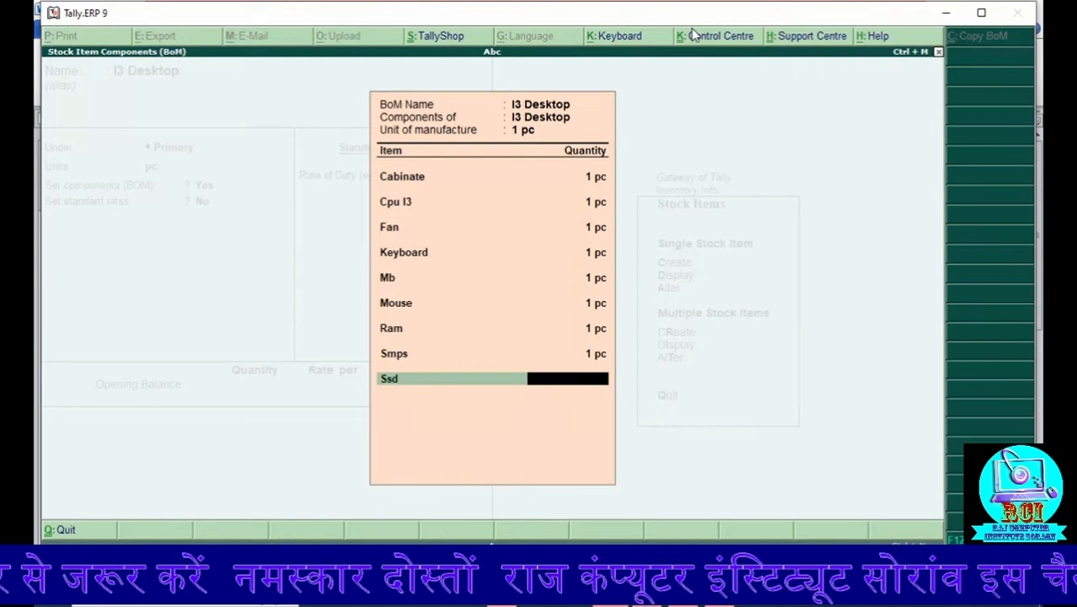
pyautogui.write('1')
pyautogui.press('Return')
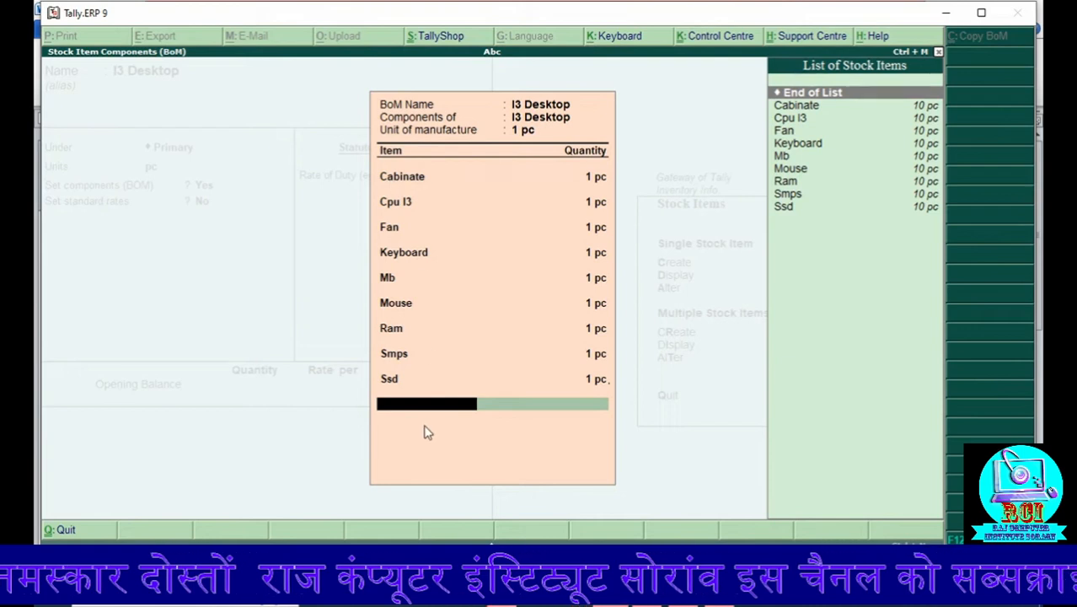
# Step: Finish the component list, save the I3 Desktop stock item without standard rates or duty, and return to the Gateway of Tally
pyautogui.press('Return')
pyautogui.press('Return')
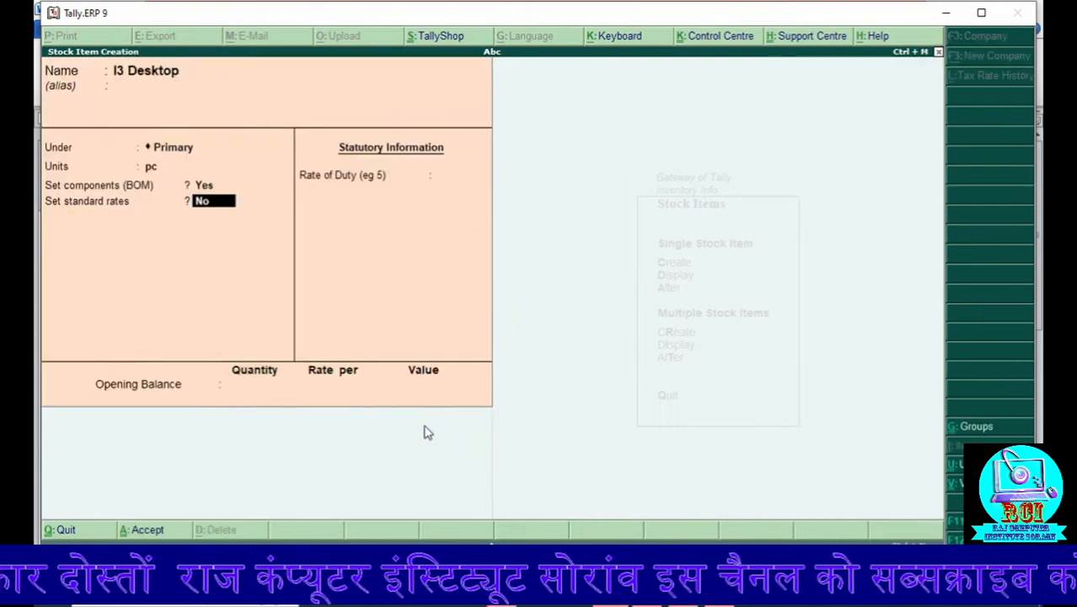
pyautogui.press('Return')
pyautogui.press('Return')
pyautogui.press('Return')
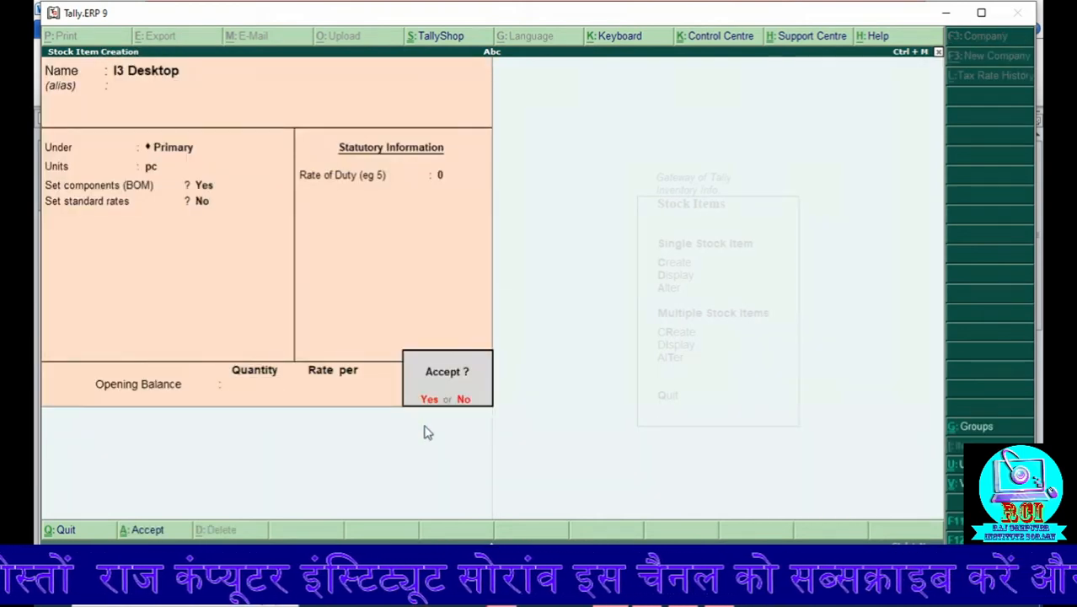
pyautogui.press('Return')
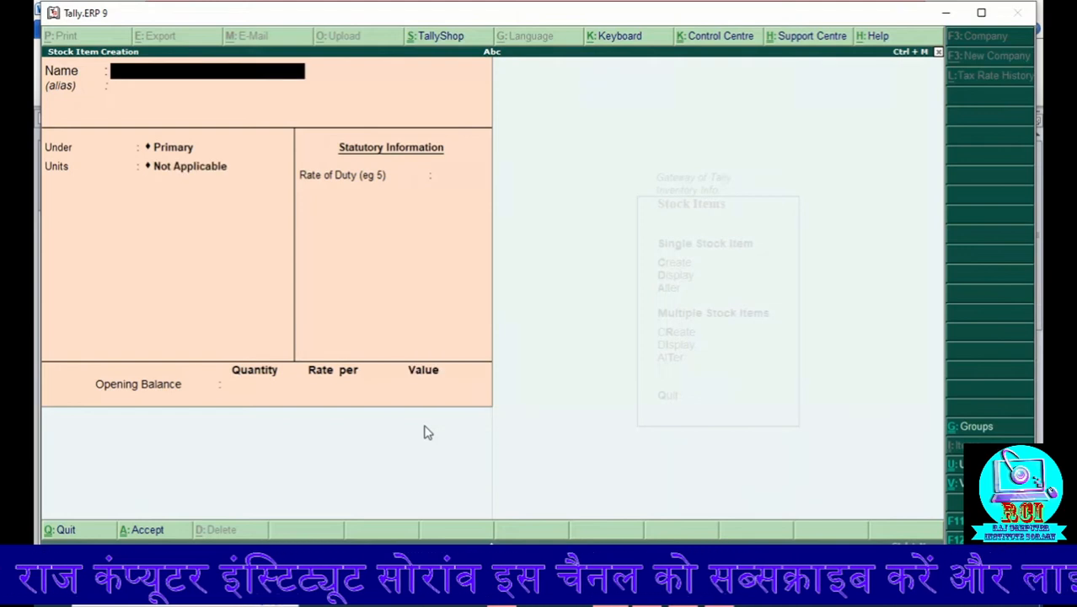
pyautogui.press('Escape')
pyautogui.press('Return')
pyautogui.press('Escape')
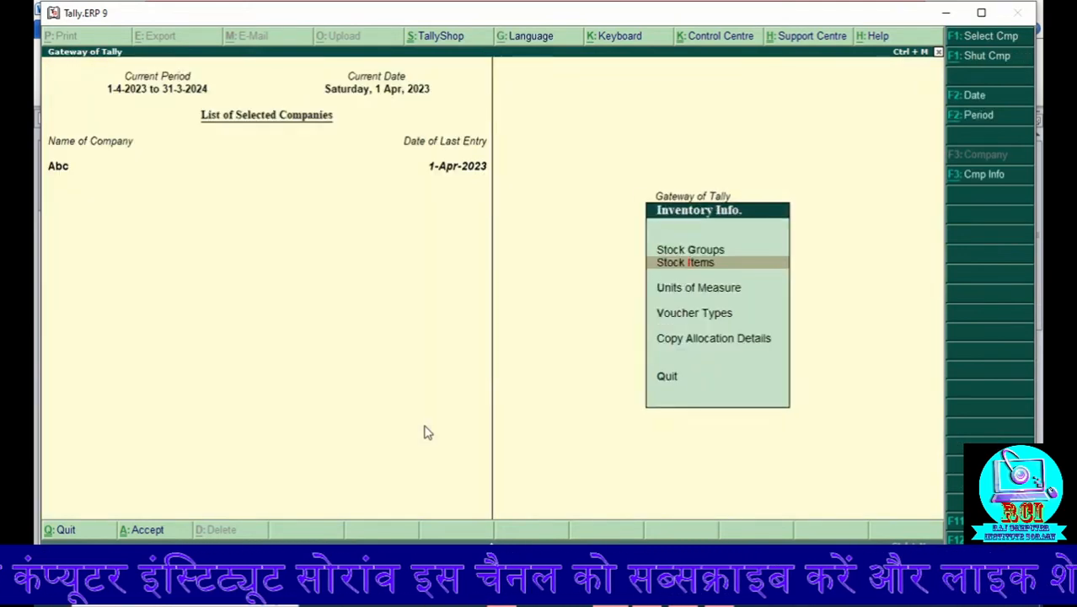
pyautogui.press('Escape')
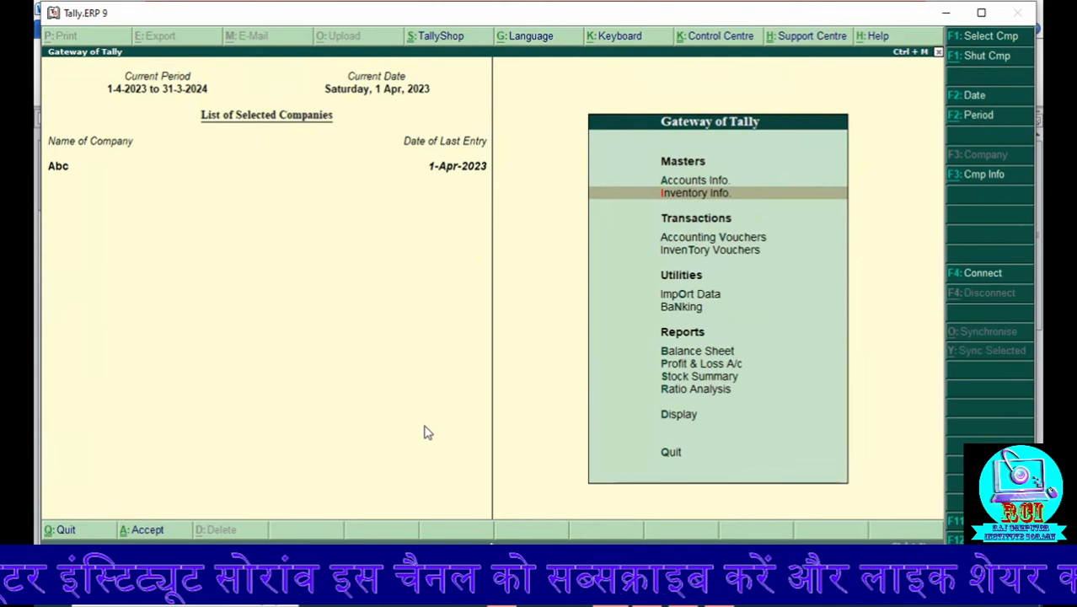
# Step: Create a new voucher type under the inventory masters and name it Manufacture
pyautogui.click(696, 196)
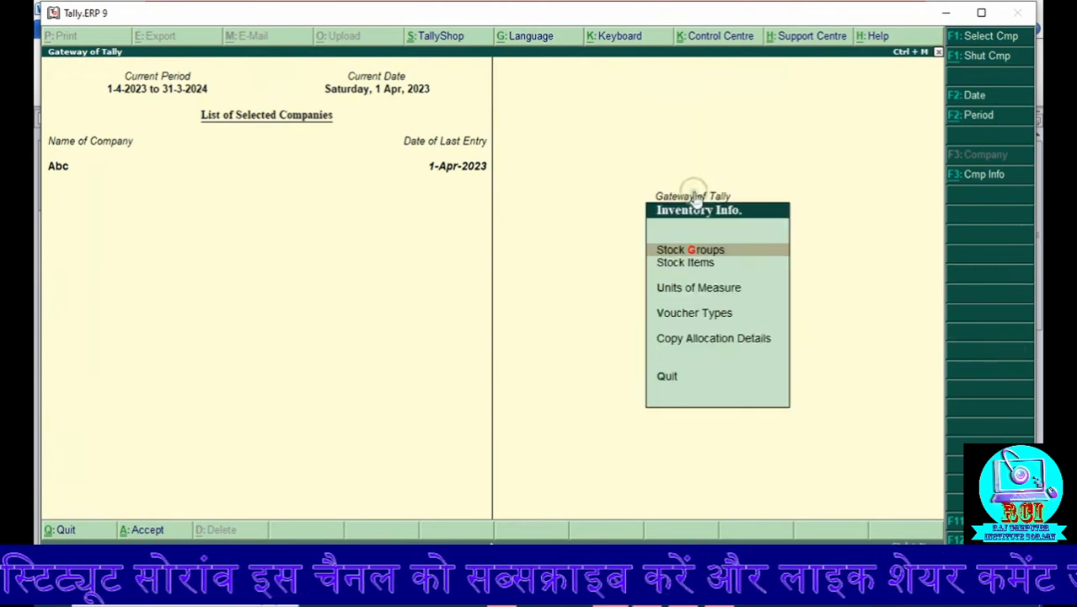
pyautogui.click(685, 313)
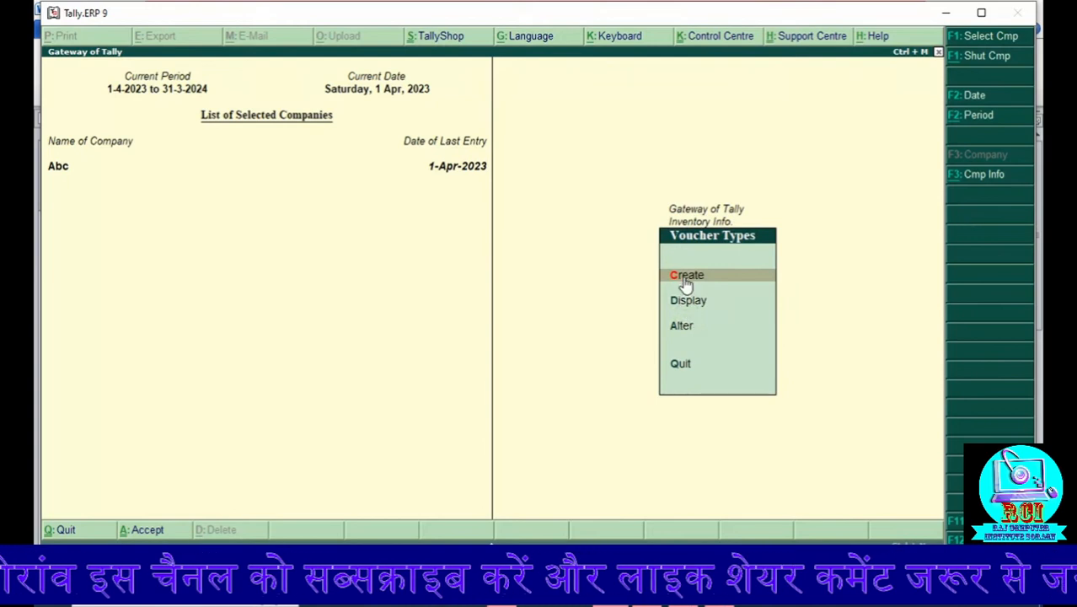
pyautogui.click(681, 275)
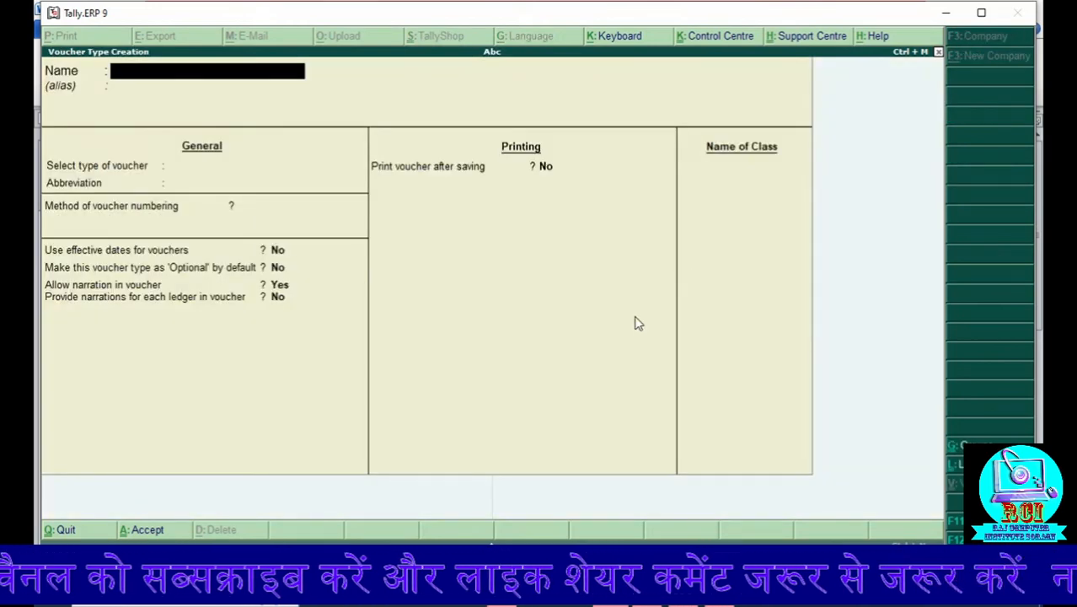
pyautogui.write('Manu')
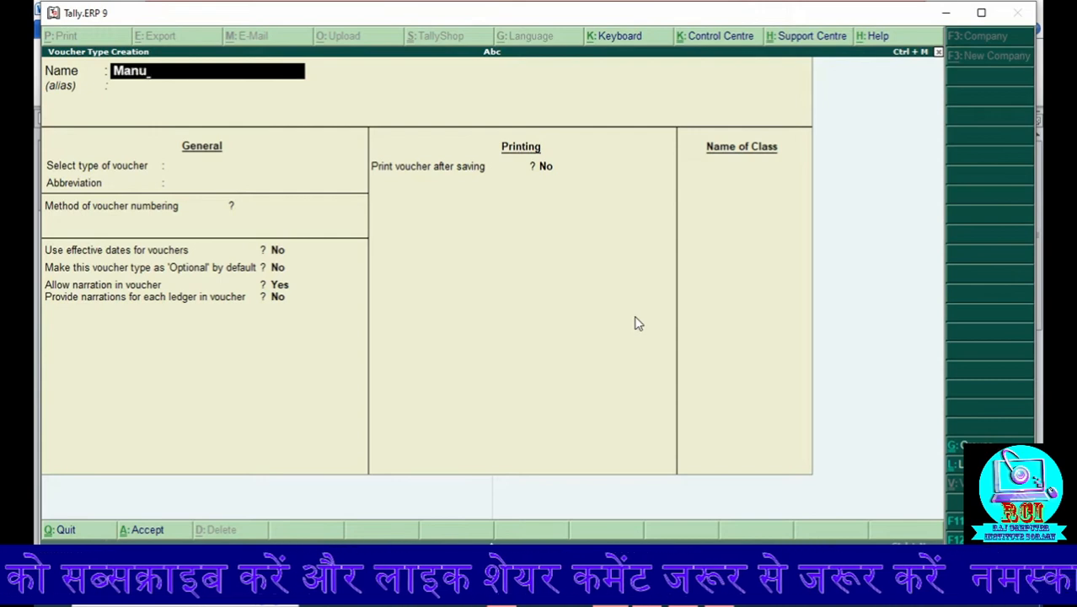
pyautogui.write('facture')
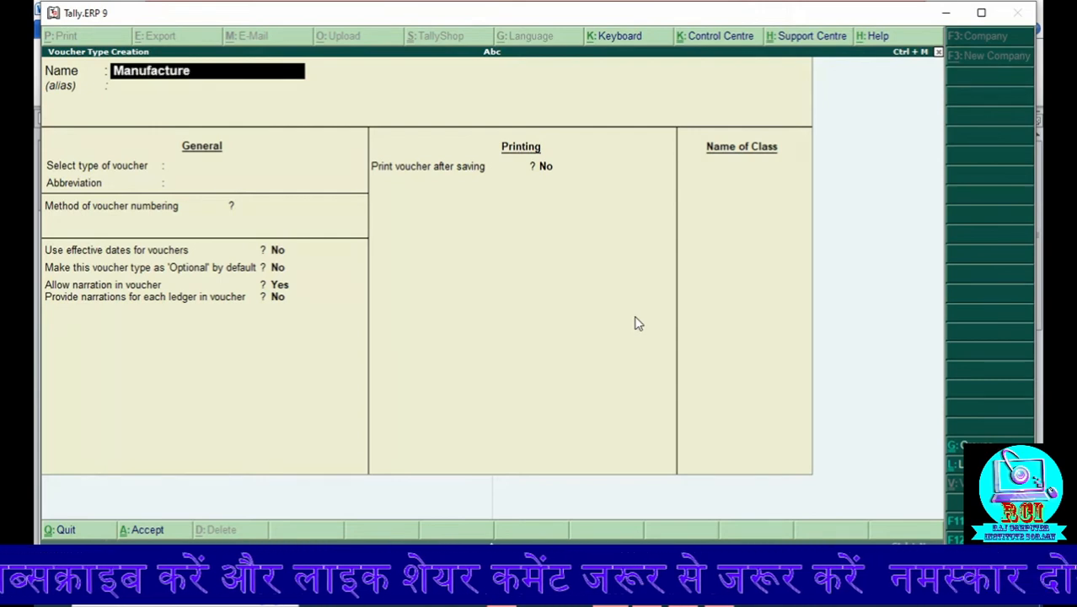
pyautogui.press('Return')
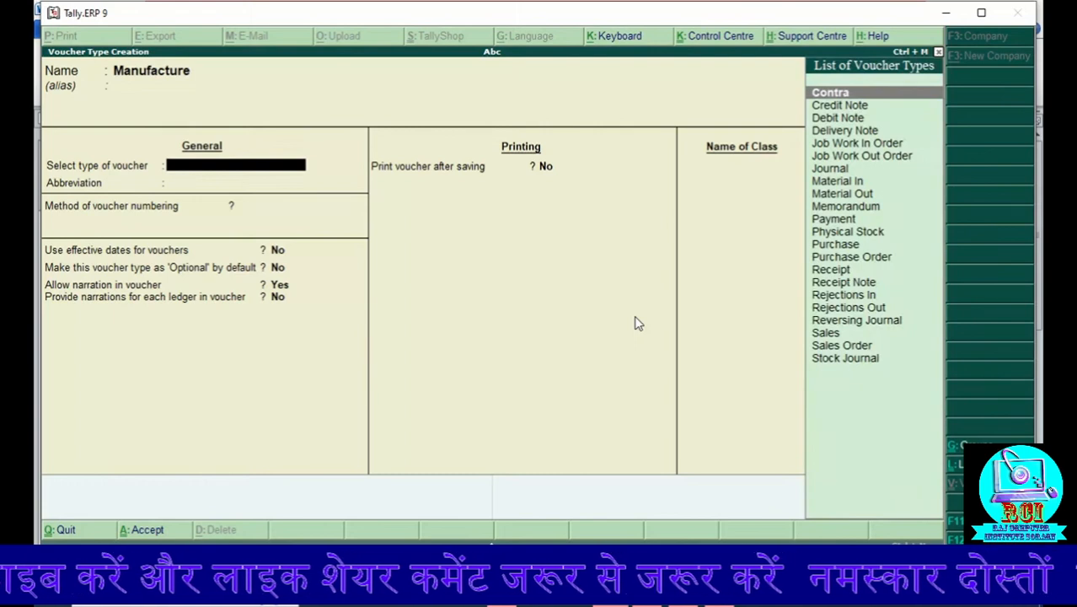
# Step: Base the Manufacture voucher type on Stock Journal
pyautogui.press('Down')
pyautogui.press('Down')
pyautogui.press('Down')
pyautogui.press('Down')
pyautogui.press('Down')
pyautogui.press('Down')
pyautogui.press('Down')
pyautogui.press('Down')
pyautogui.press('Down')
pyautogui.press('Down')
pyautogui.press('Down')
pyautogui.press('Down')
pyautogui.press('Down')
pyautogui.press('Down')
pyautogui.press('Down')
pyautogui.press('Down')
pyautogui.press('Down')
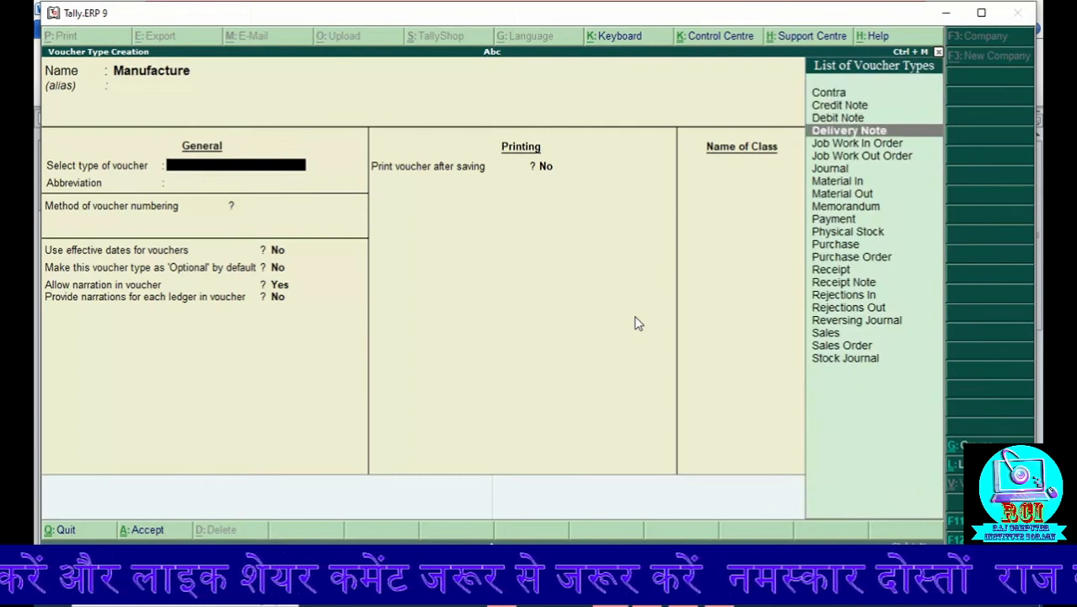
pyautogui.press('Down')
pyautogui.press('Down')
pyautogui.press('Down')
pyautogui.press('Down')
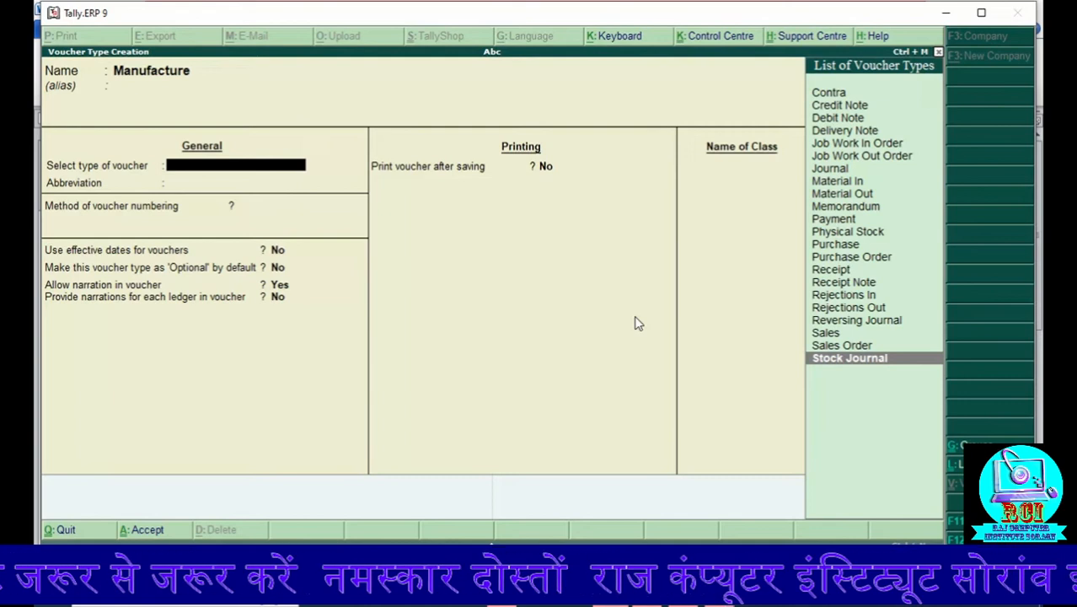
pyautogui.press('Return')
pyautogui.press('Return')
# Step: Keep automatic numbering, enable use as a Manufacturing Journal, save the Manufacture voucher type and return to the Gateway of Tally
pyautogui.press('Return')
pyautogui.press('Return')
pyautogui.press('Return')
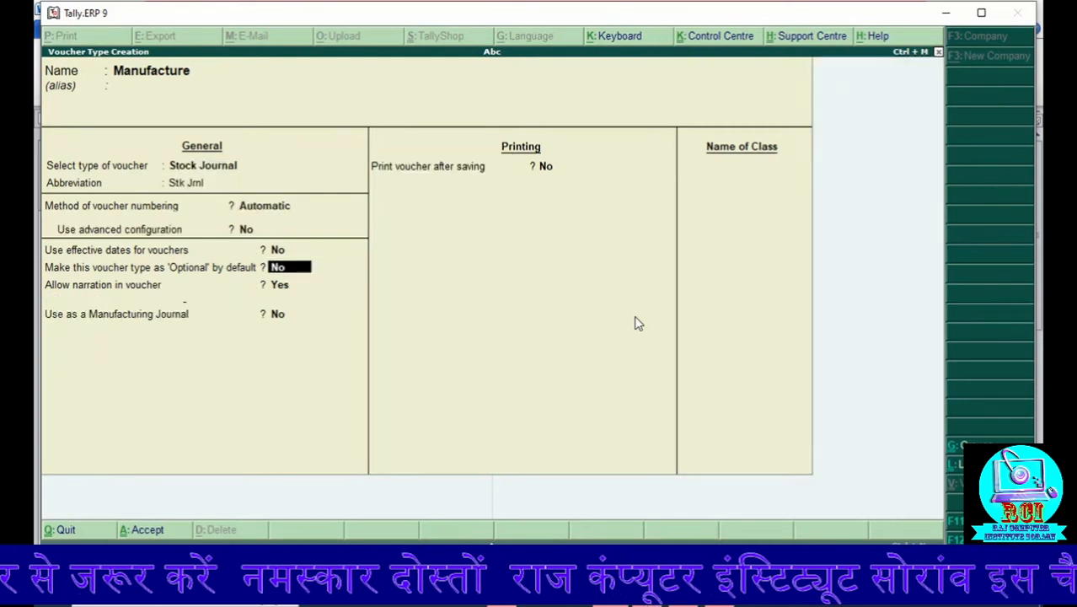
pyautogui.press('Return')
pyautogui.press('Return')
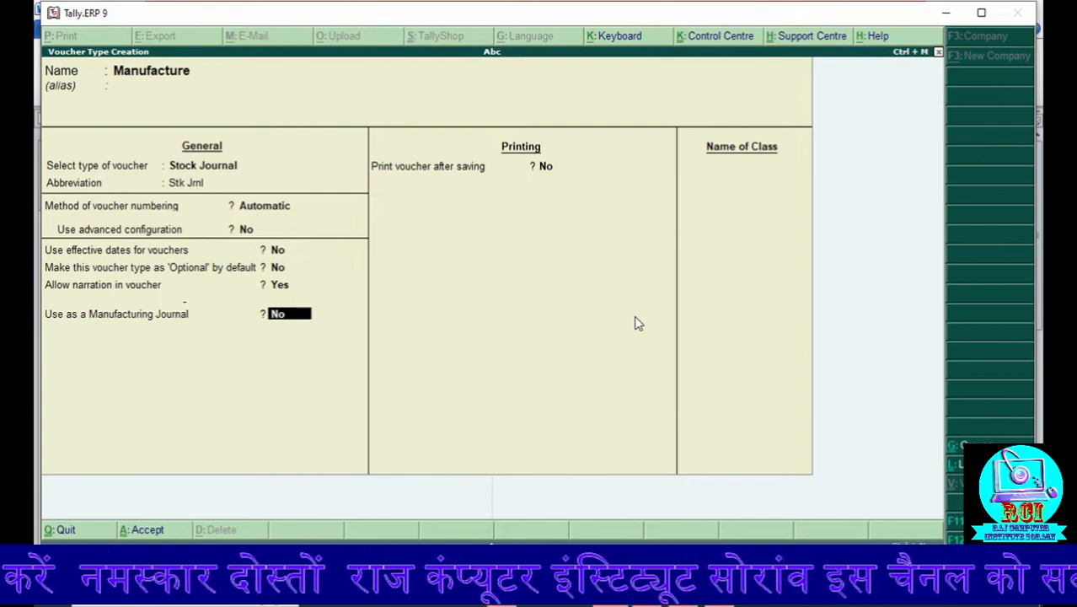
pyautogui.press('y')
pyautogui.press('Return')
pyautogui.press('y')
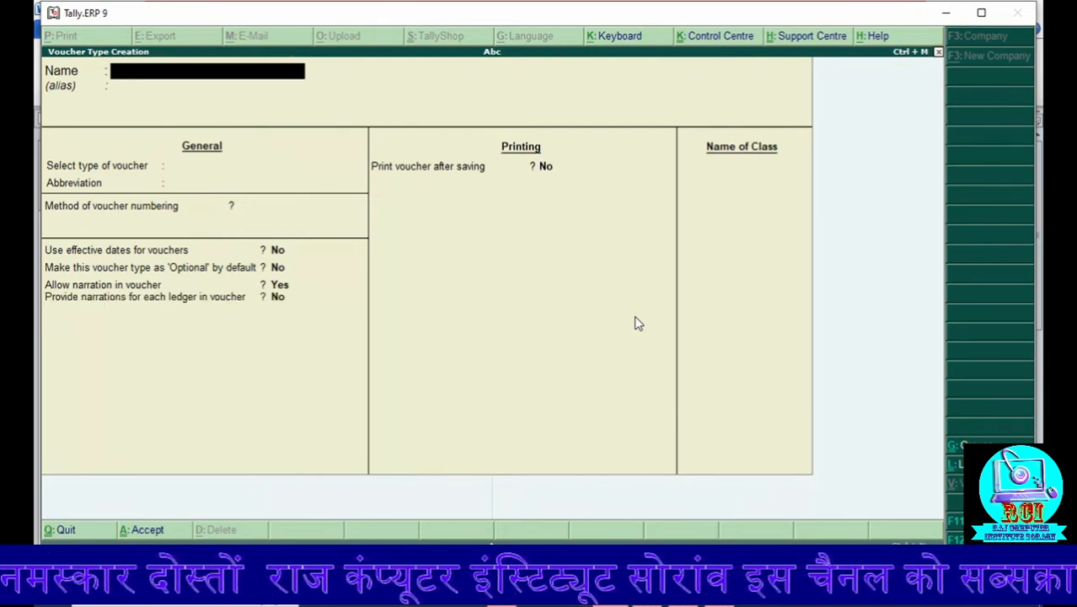
pyautogui.press('Escape')
pyautogui.press('Escape')
pyautogui.press('Escape')
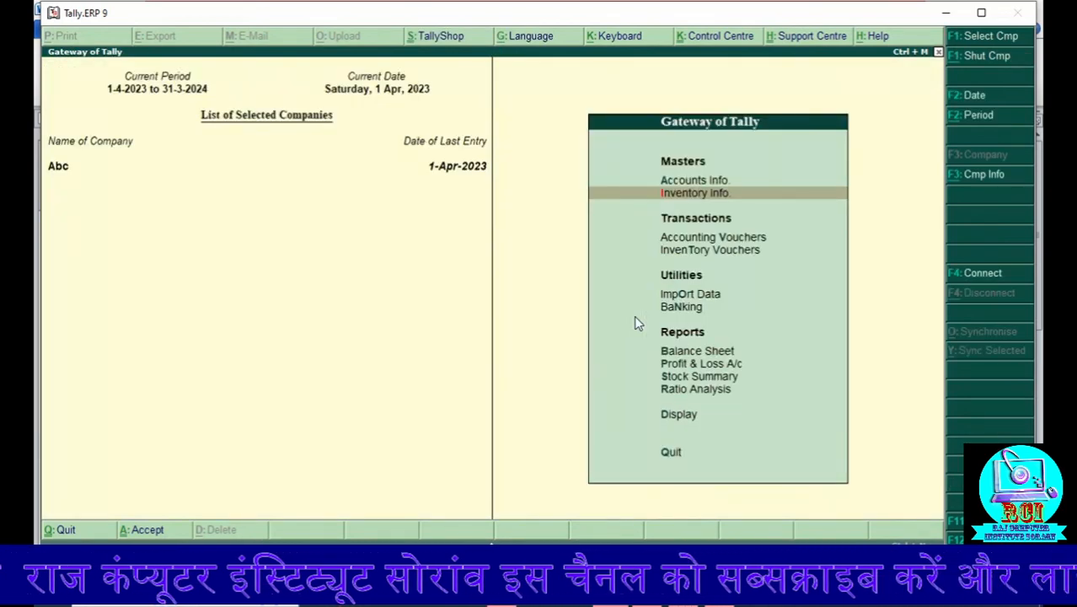
# Step: Open a new inventory voucher and switch its stock journal type to Manufacture
pyautogui.press('Down')
pyautogui.press('Down')
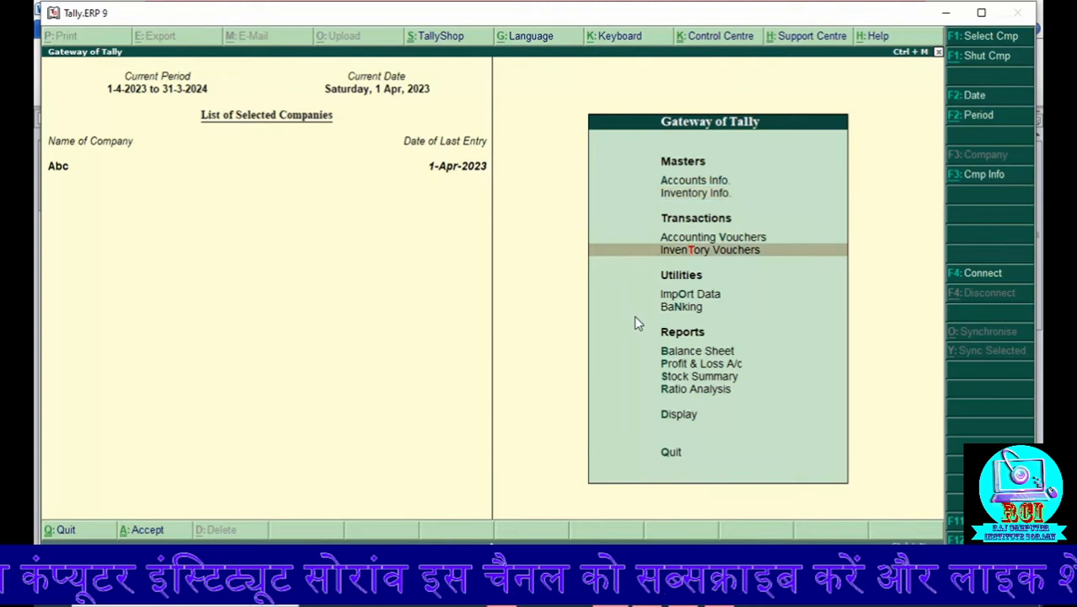
pyautogui.press('Return')
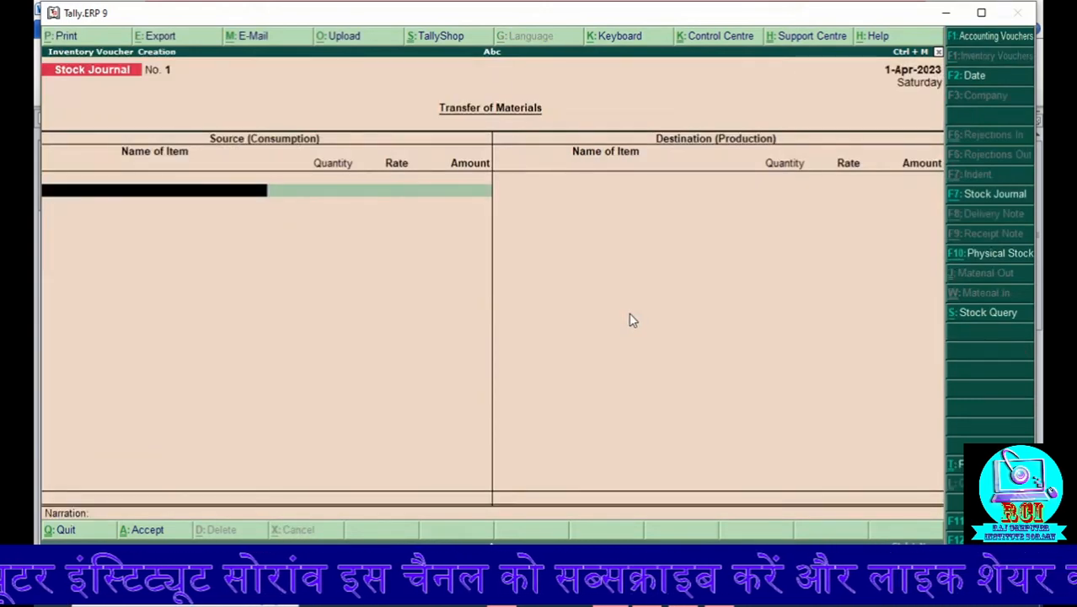
pyautogui.click(958, 200)
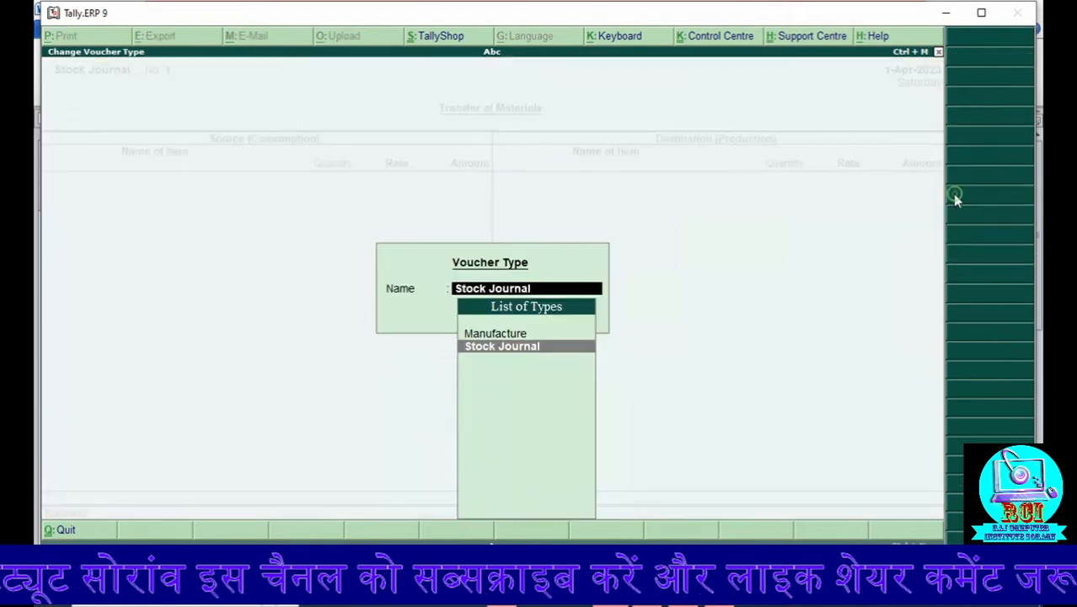
pyautogui.click(476, 338)
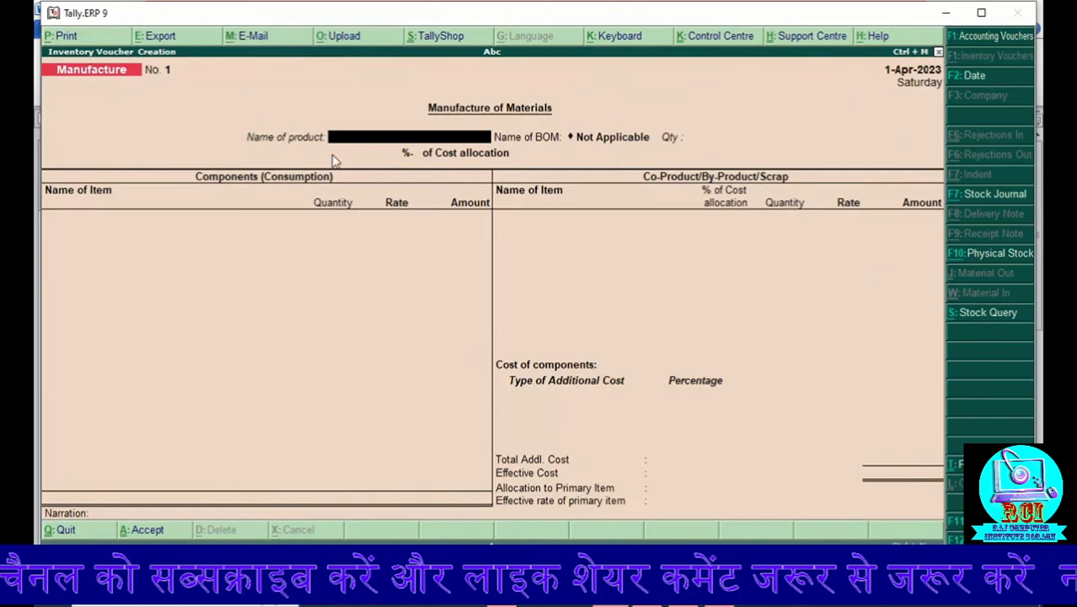
# Step: Choose I3 Desktop as the product to manufacture, using the I3 Desktop BOM and a quantity of 1 pc
pyautogui.press('Down')
pyautogui.press('Down')
pyautogui.press('Down')
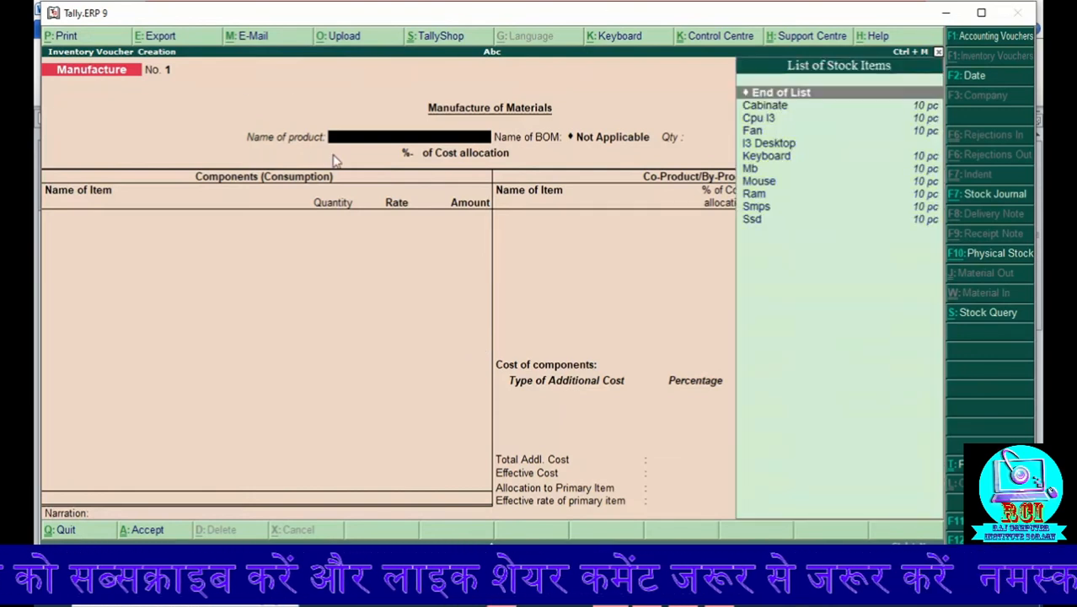
pyautogui.press('Down')
pyautogui.press('Down')
pyautogui.press('Down')
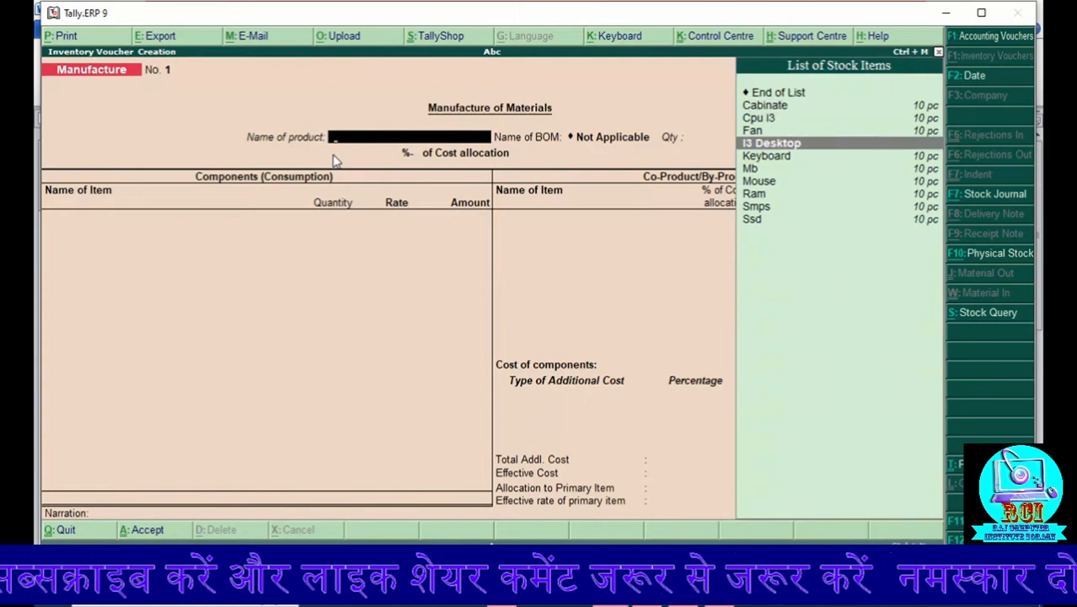
pyautogui.press('Return')
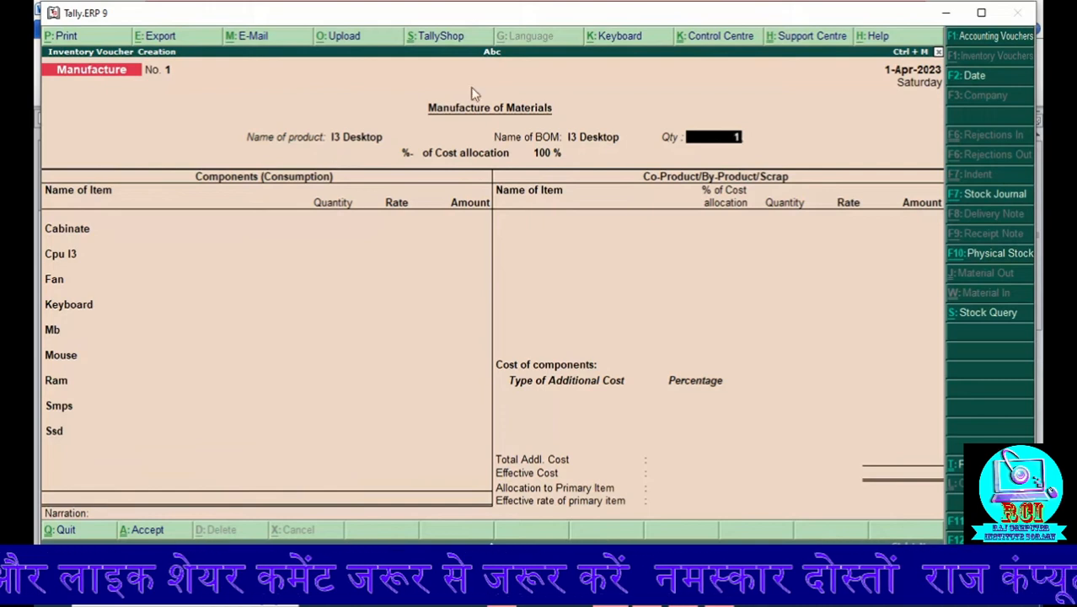
pyautogui.press('Return')
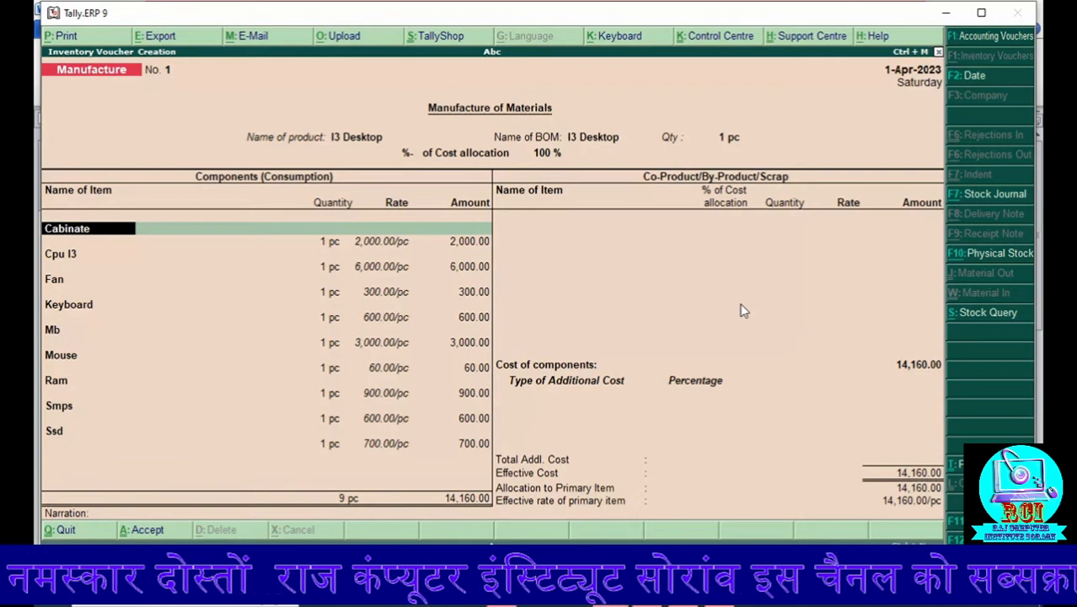
# Step: Return from the component lines to the product quantity and set it to 4 pc
pyautogui.press('Return')
pyautogui.press('Return')
pyautogui.press('Return')
pyautogui.press('Return')
pyautogui.press('Return')
pyautogui.press('Return')
pyautogui.press('Return')
pyautogui.press('Return')
pyautogui.press('Return')
pyautogui.press('Return')
pyautogui.press('Return')
pyautogui.press('Return')
pyautogui.press('Return')
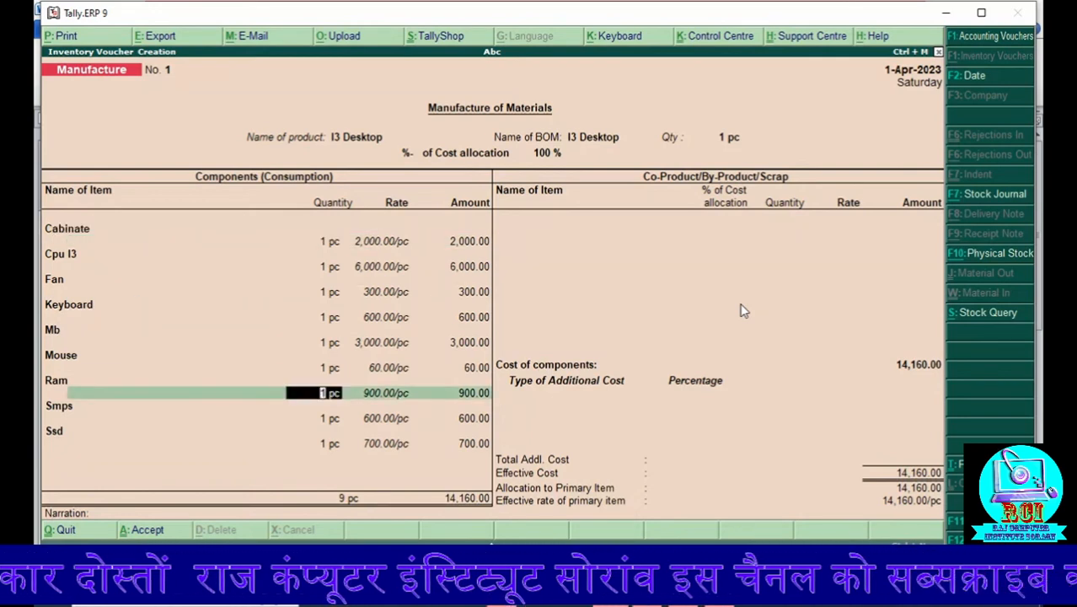
pyautogui.press('BackSpace')
pyautogui.press('BackSpace')
pyautogui.press('BackSpace')
pyautogui.press('BackSpace')
pyautogui.press('BackSpace')
pyautogui.press('BackSpace')
pyautogui.press('BackSpace')
pyautogui.press('BackSpace')
pyautogui.press('BackSpace')
pyautogui.press('BackSpace')
pyautogui.press('BackSpace')
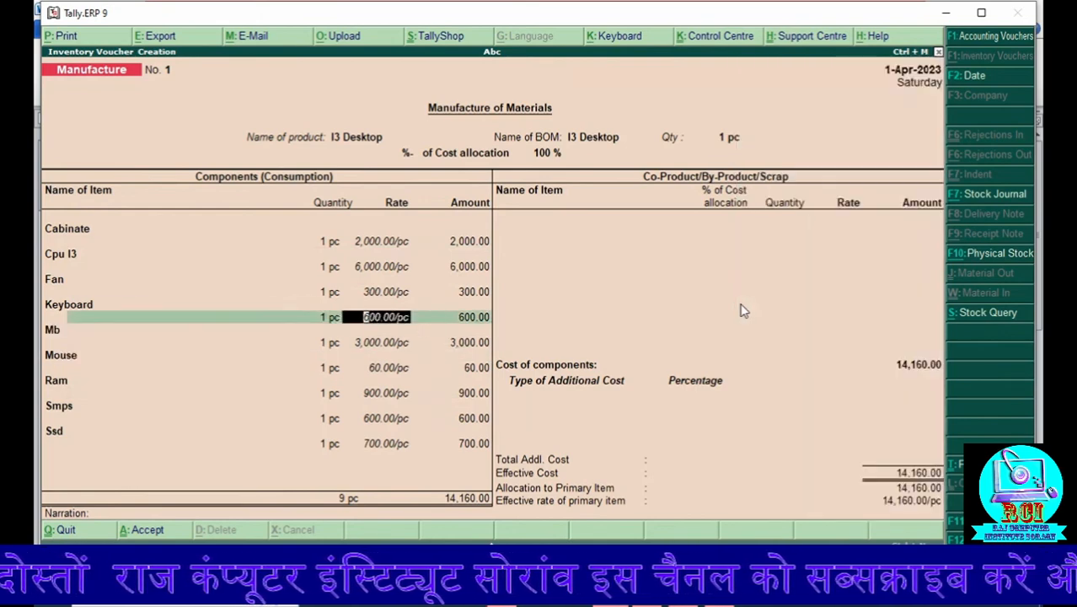
pyautogui.press('BackSpace')
pyautogui.press('BackSpace')
pyautogui.press('BackSpace')
pyautogui.press('BackSpace')
pyautogui.press('BackSpace')
pyautogui.press('BackSpace')
pyautogui.press('BackSpace')
pyautogui.press('BackSpace')
pyautogui.press('BackSpace')
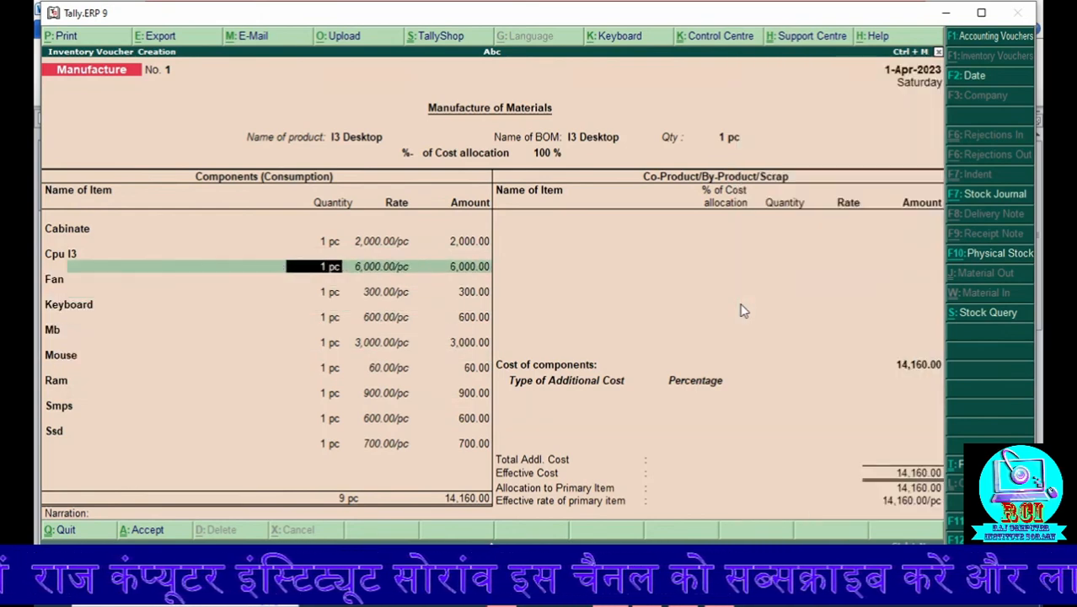
pyautogui.press('BackSpace')
pyautogui.press('BackSpace')
pyautogui.press('BackSpace')
pyautogui.press('BackSpace')
pyautogui.press('BackSpace')
pyautogui.press('BackSpace')
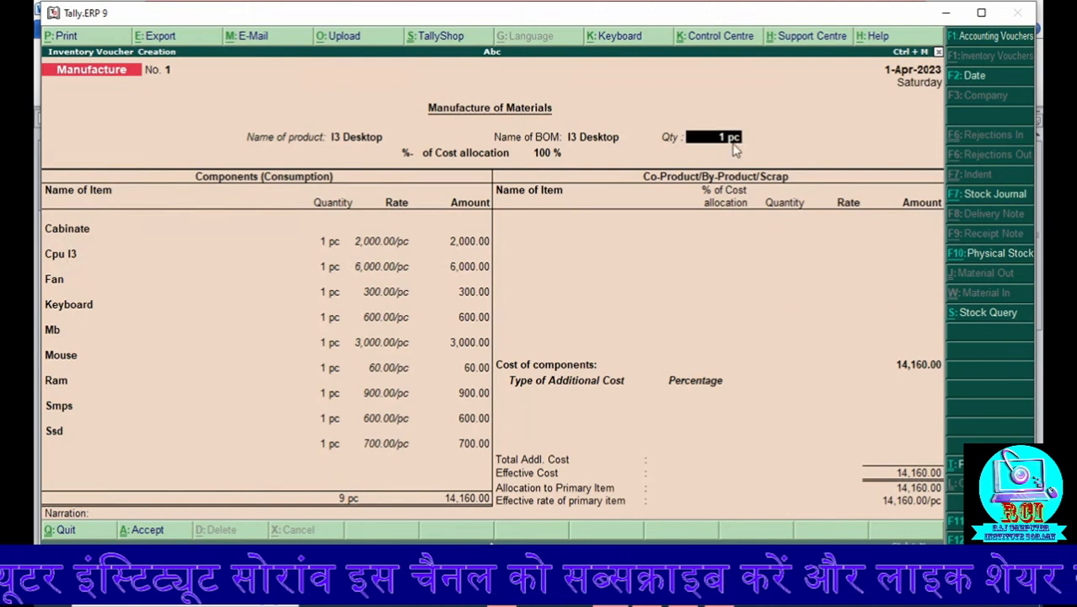
pyautogui.write('4')
pyautogui.press('Return')
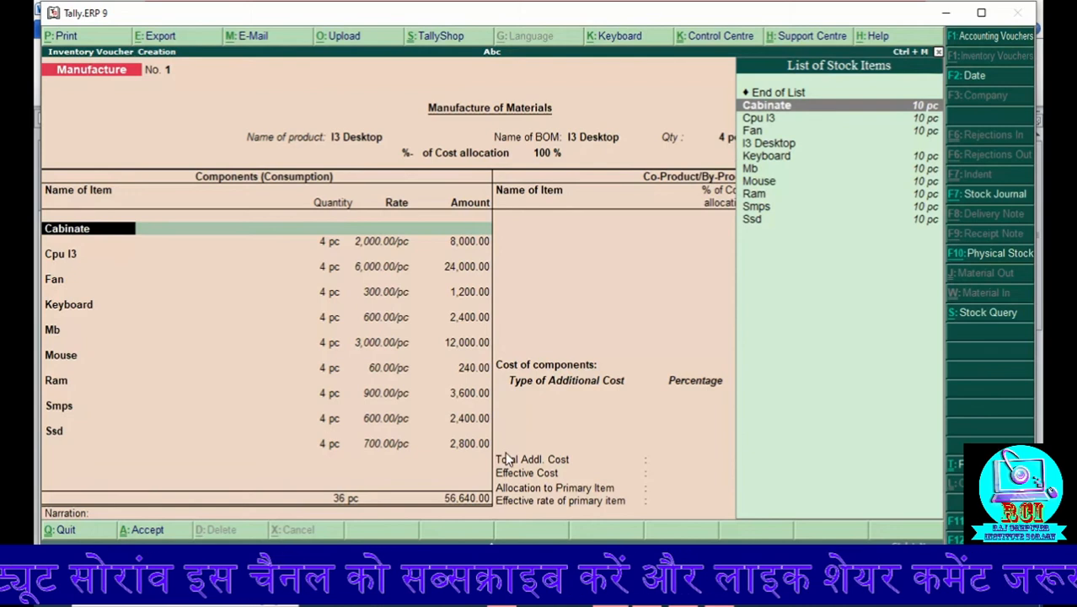
pyautogui.press('Down')
pyautogui.press('Down')
pyautogui.press('Down')
pyautogui.press('Down')
pyautogui.press('Down')
pyautogui.press('Down')
pyautogui.press('Down')
pyautogui.press('Up')
pyautogui.press('Up')
pyautogui.press('Up')
pyautogui.press('Up')
pyautogui.press('Up')
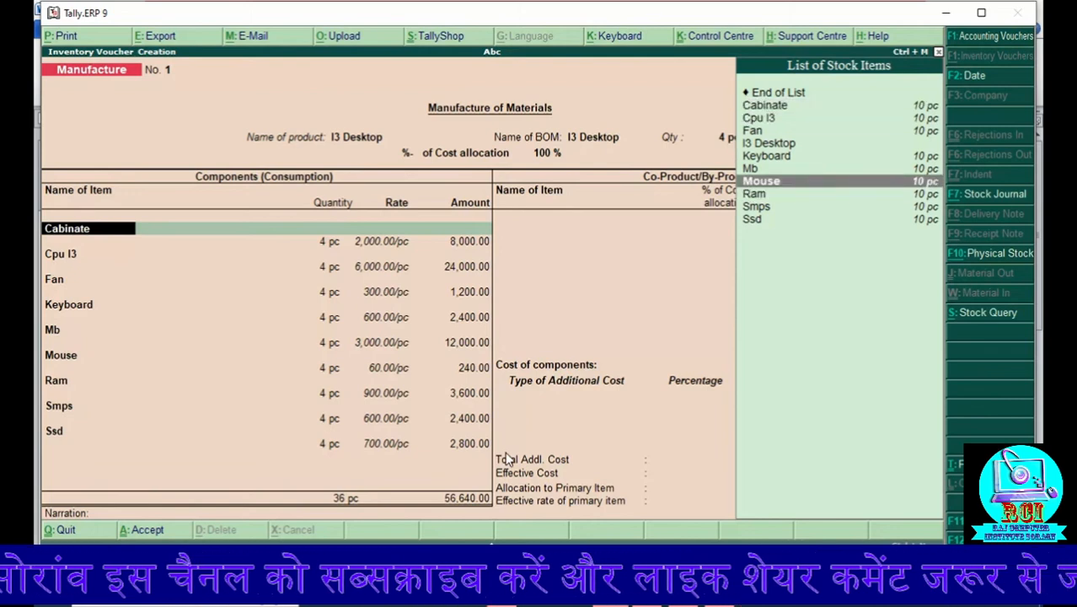
pyautogui.press('Up')
pyautogui.press('Up')
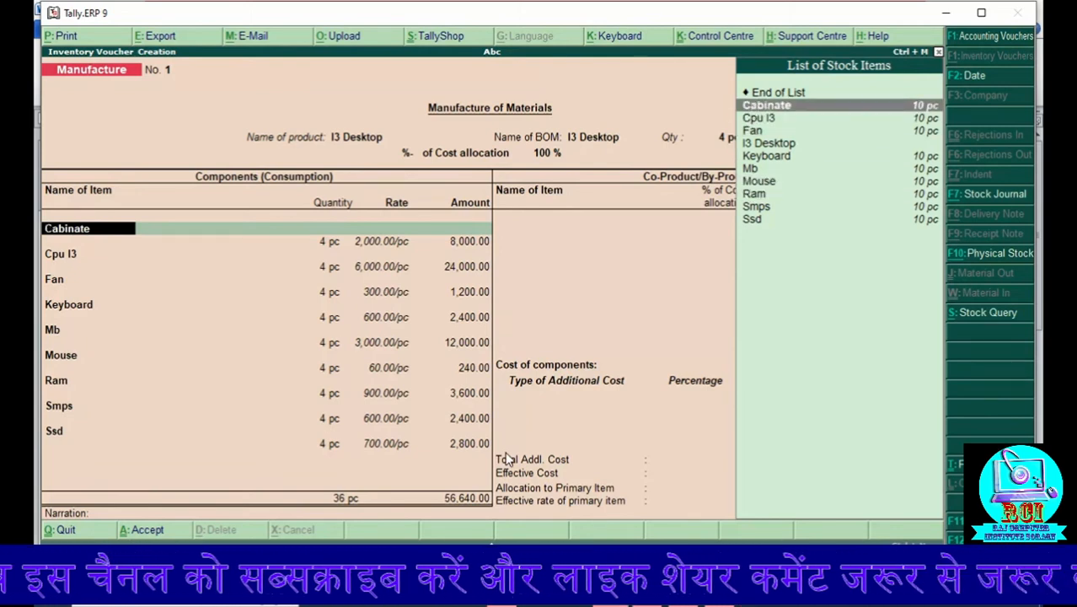
# Step: Accept all component lines from Cabinate to Ssd as filled in and end the co-product list without any items
pyautogui.press('Return')
pyautogui.press('Return')
pyautogui.press('Return')
pyautogui.press('Return')
pyautogui.press('Return')
pyautogui.press('Return')
pyautogui.press('Return')
pyautogui.press('Return')
pyautogui.press('Return')
pyautogui.press('Return')
pyautogui.press('Return')
pyautogui.press('Return')
pyautogui.press('Return')
pyautogui.press('Return')
pyautogui.press('Return')
pyautogui.press('Return')
pyautogui.press('Return')
pyautogui.press('Return')
pyautogui.press('Return')
pyautogui.press('Return')
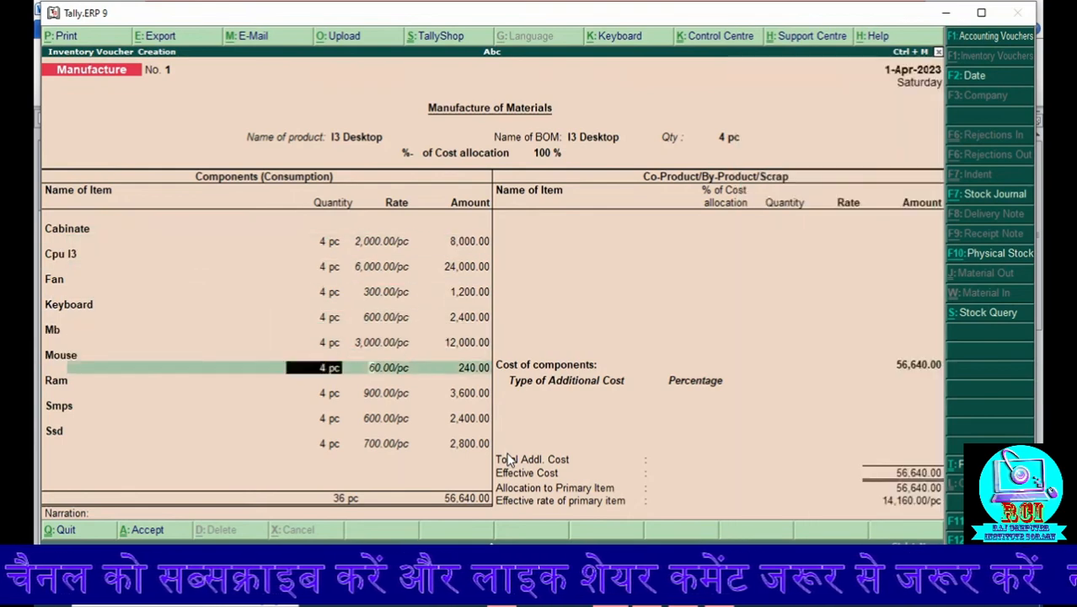
pyautogui.press('Return')
pyautogui.press('Return')
pyautogui.press('Return')
pyautogui.press('Return')
pyautogui.press('Return')
pyautogui.press('Return')
pyautogui.press('Return')
pyautogui.press('Return')
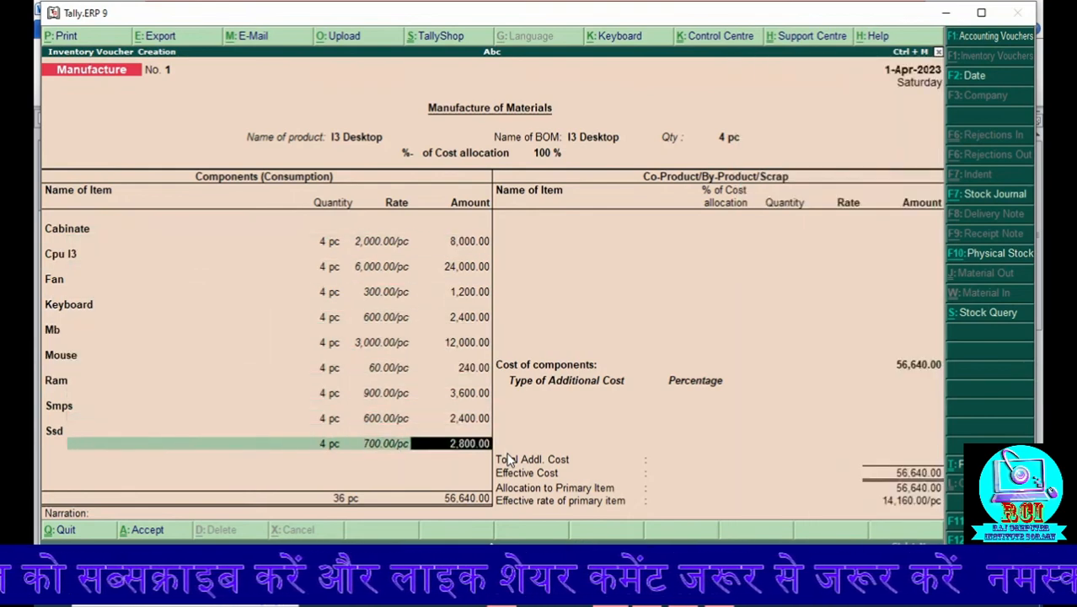
pyautogui.press('Return')
pyautogui.press('Return')
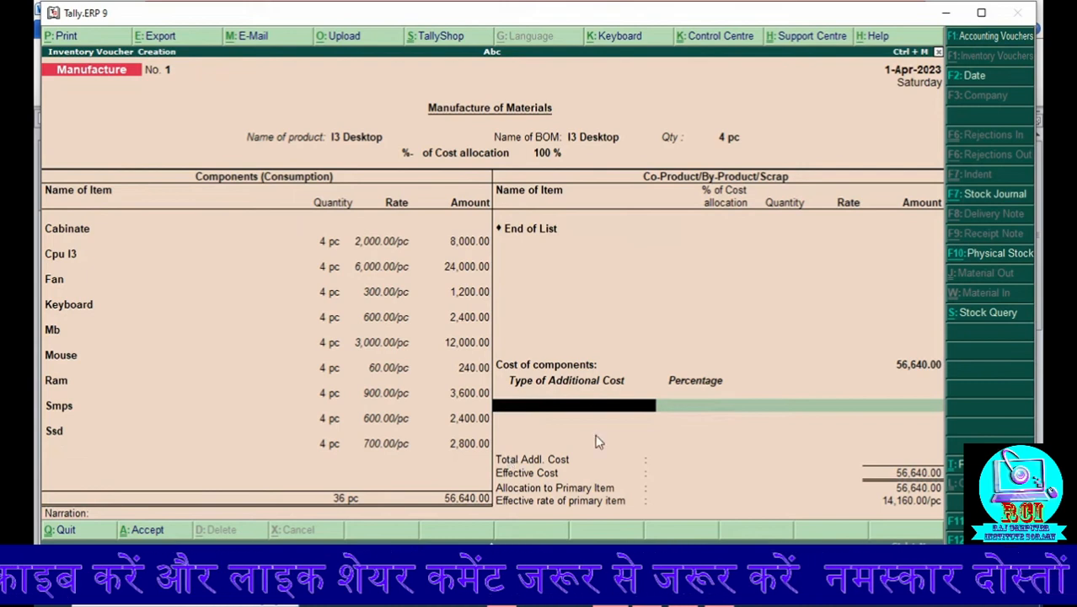
# Step: Create a Laber Charge ledger under Indirect Expenses, with ledger type Not Applicable, for the additional cost line
pyautogui.hotkey('alt', 'c')
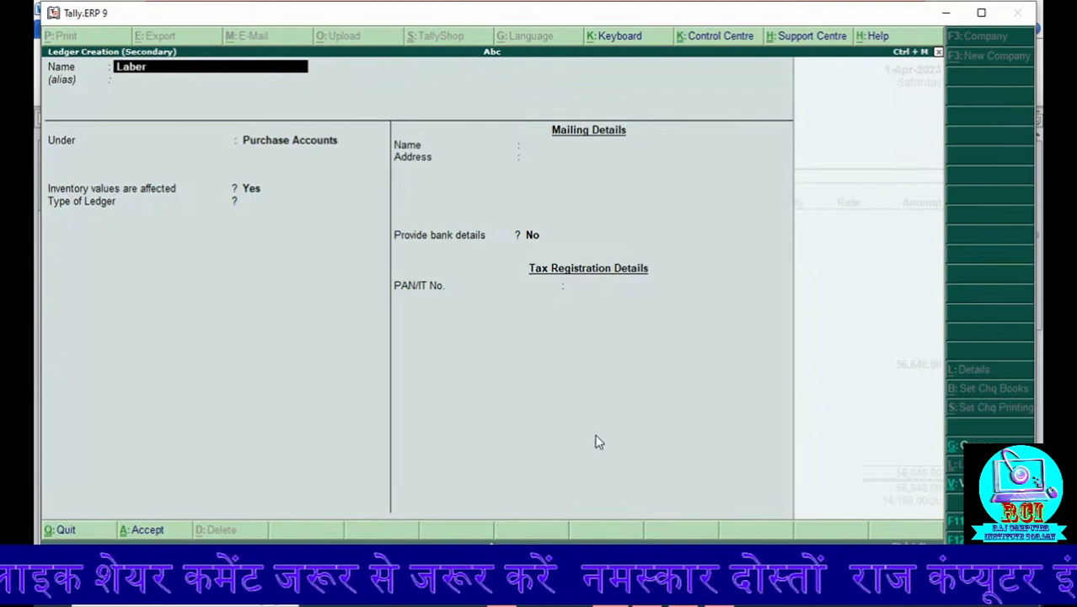
pyautogui.write('Laber Charge')
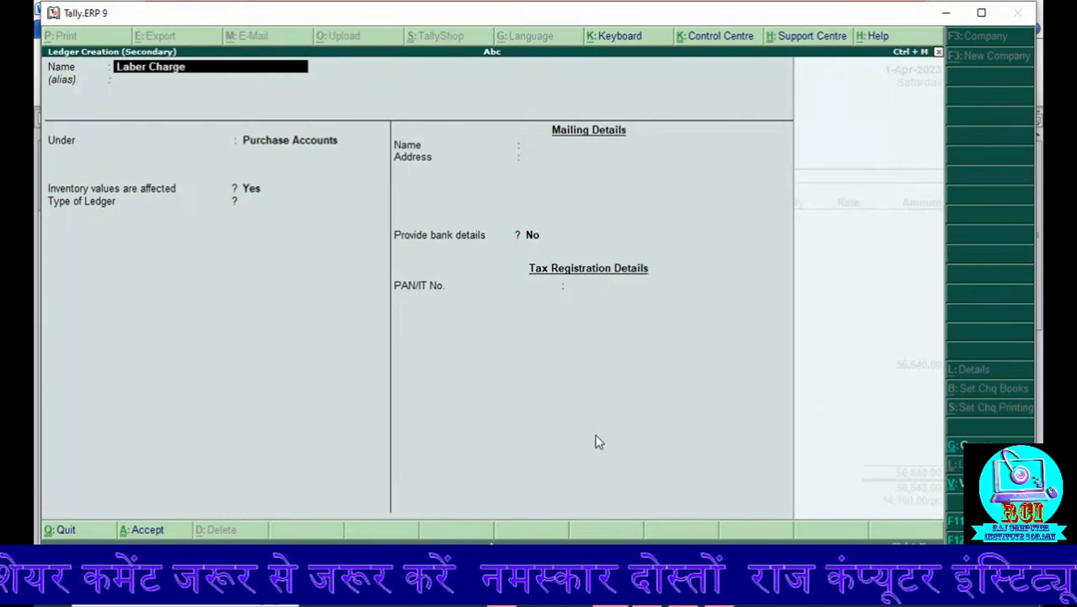
pyautogui.press('Return')
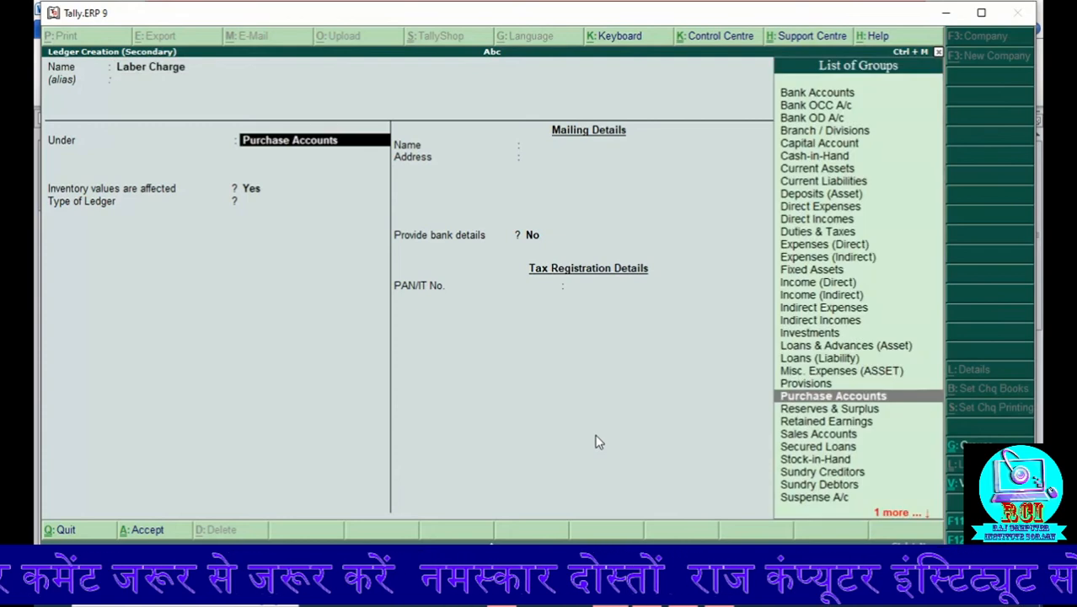
pyautogui.write('i')
pyautogui.press('Down')
pyautogui.press('Down')
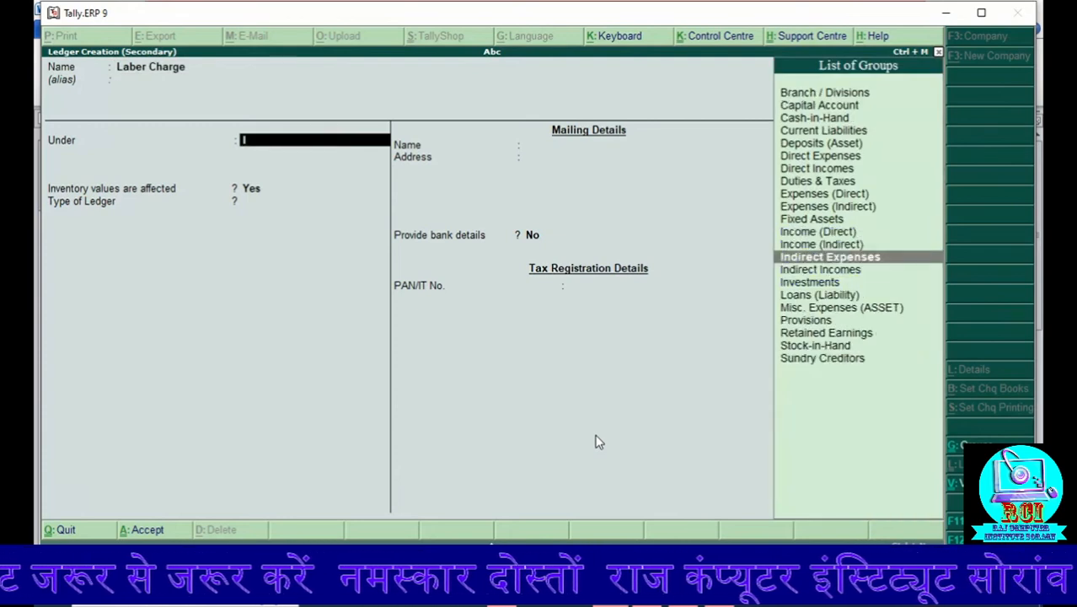
pyautogui.press('Return')
pyautogui.press('Return')
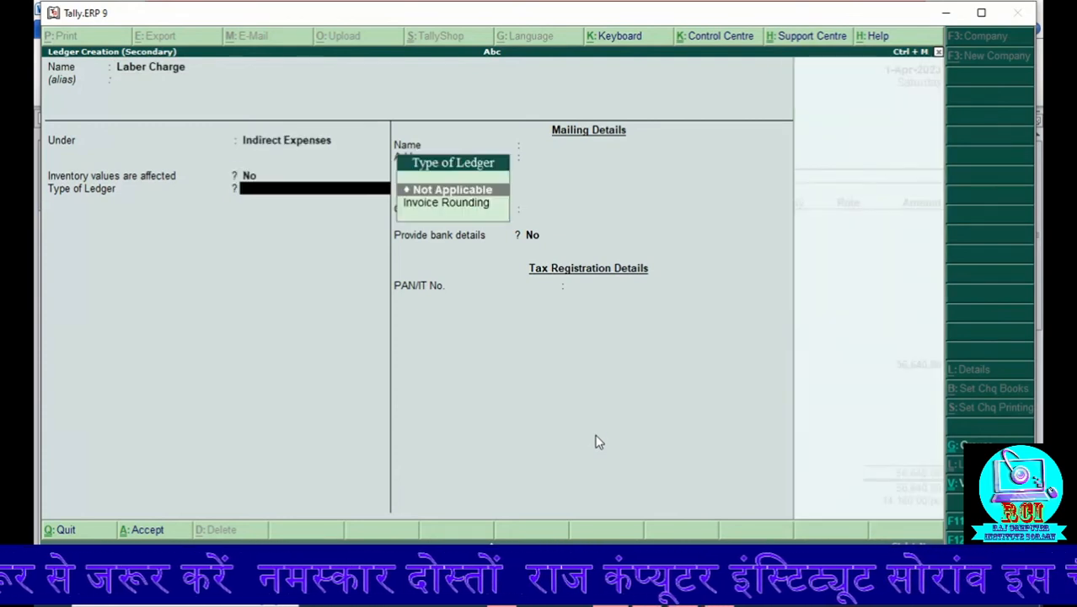
pyautogui.press('Return')
pyautogui.press('Return')
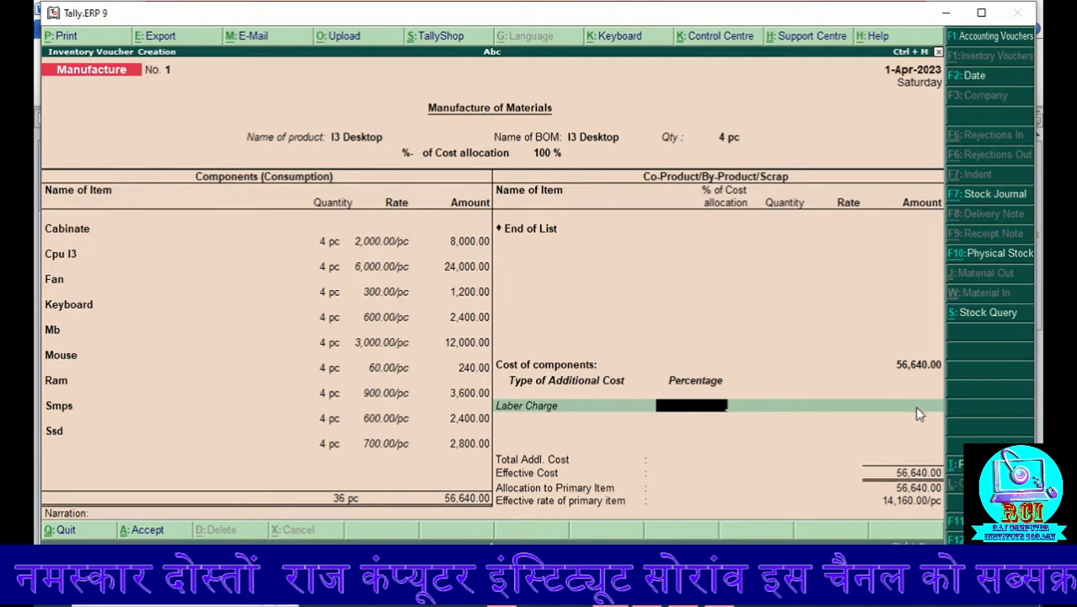
# Step: Enter 2,000 as the Laber Charge amount, leaving its percentage empty
pyautogui.press('Return')
pyautogui.write('2,00')
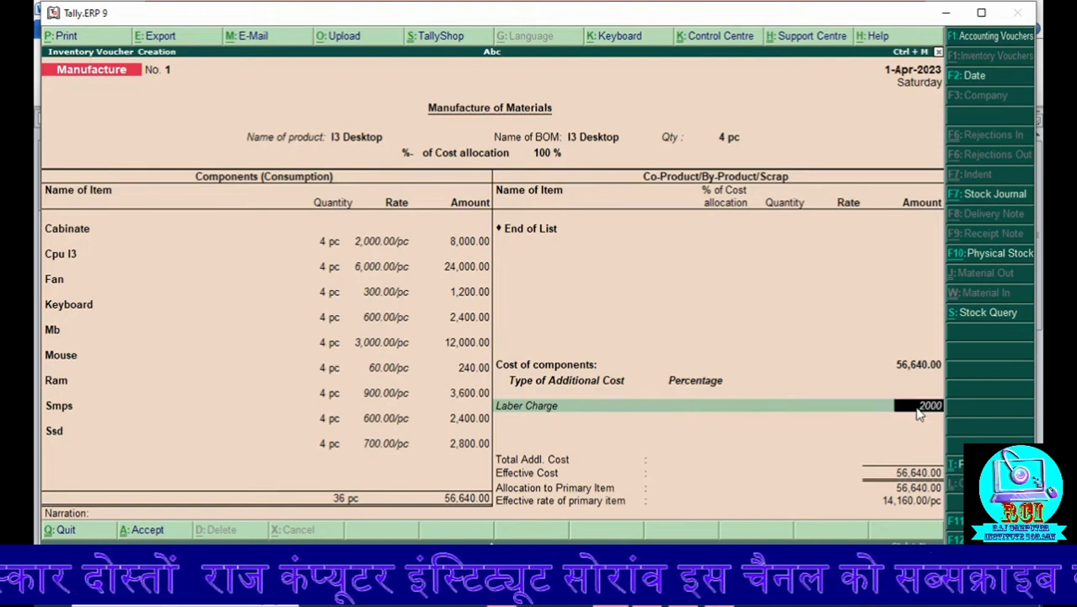
pyautogui.write('0')
pyautogui.press('Return')
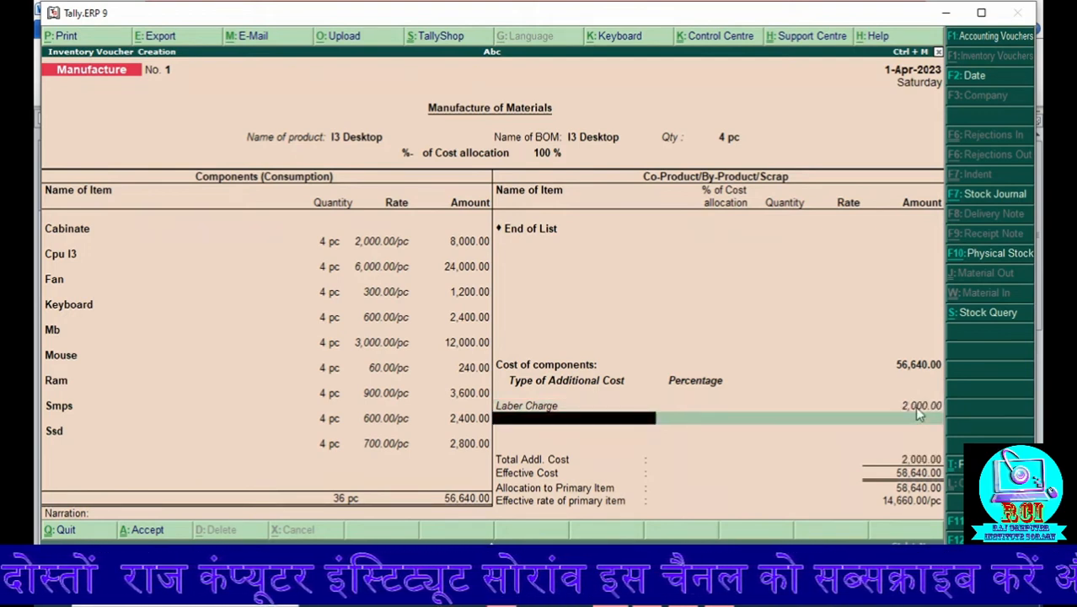
# Step: Create an Electric Bill ledger under Indirect Expenses and add it as an additional cost of 1,000
pyautogui.hotkey('alt', 'c')
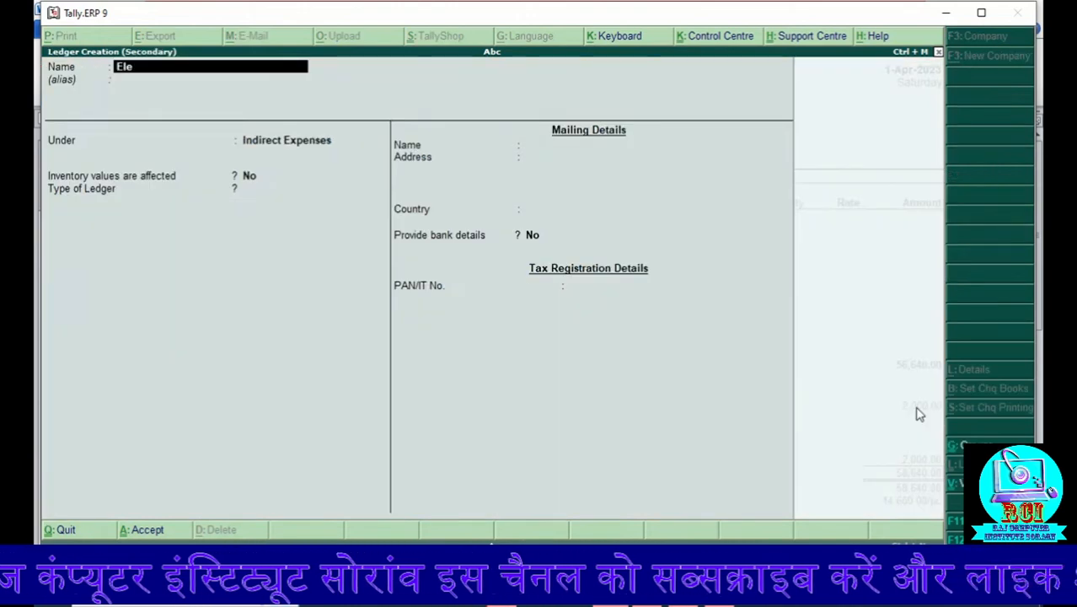
pyautogui.write('Electri')
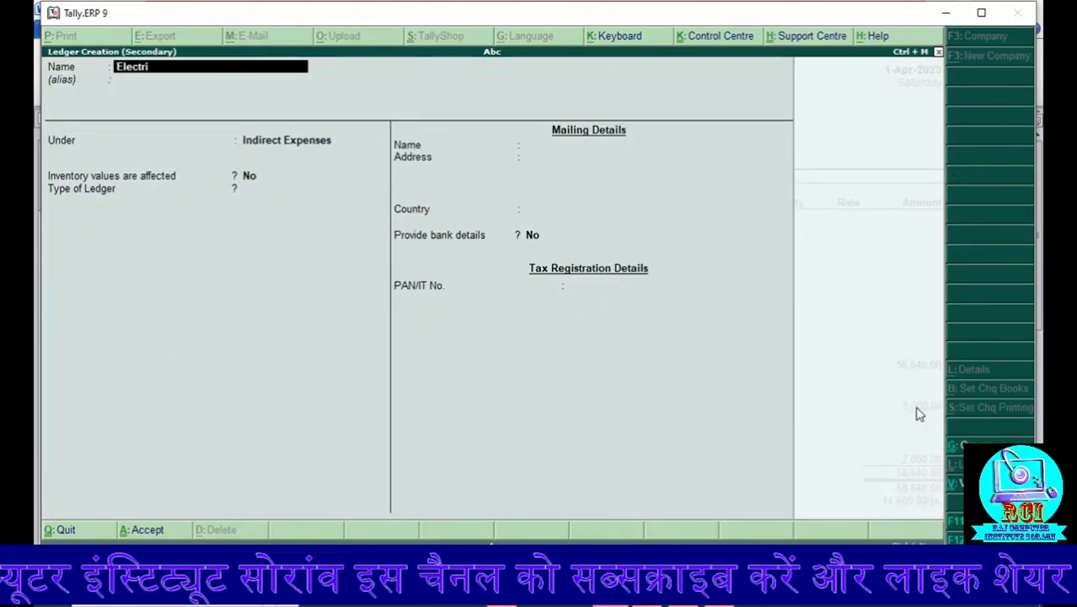
pyautogui.write('c')
pyautogui.press('Return')
pyautogui.press('Return')
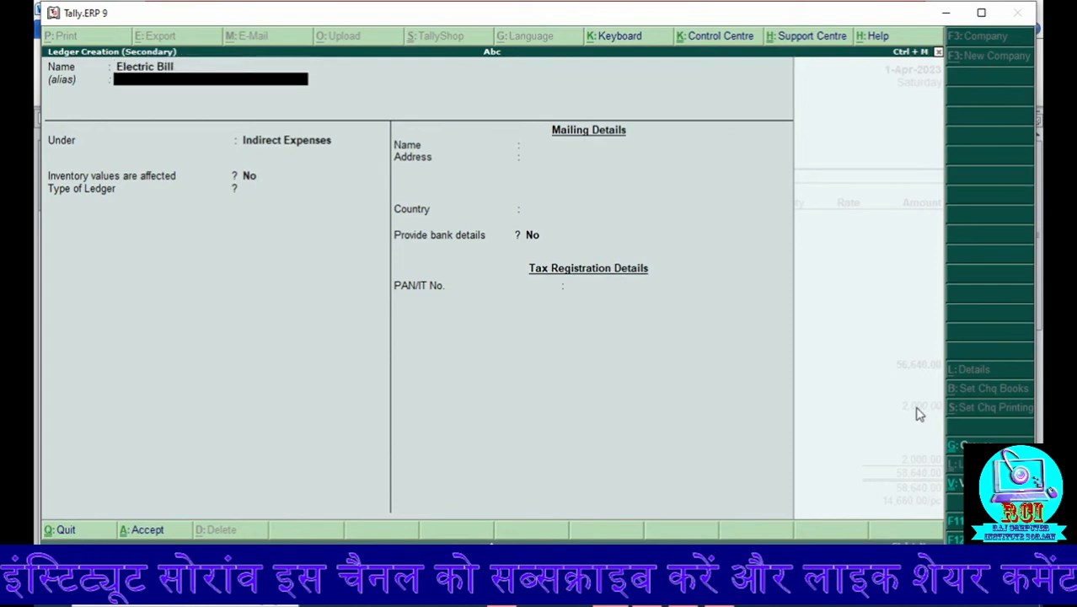
pyautogui.press('Return')
pyautogui.press('Return')
pyautogui.press('Return')
pyautogui.press('Return')
pyautogui.press('Return')
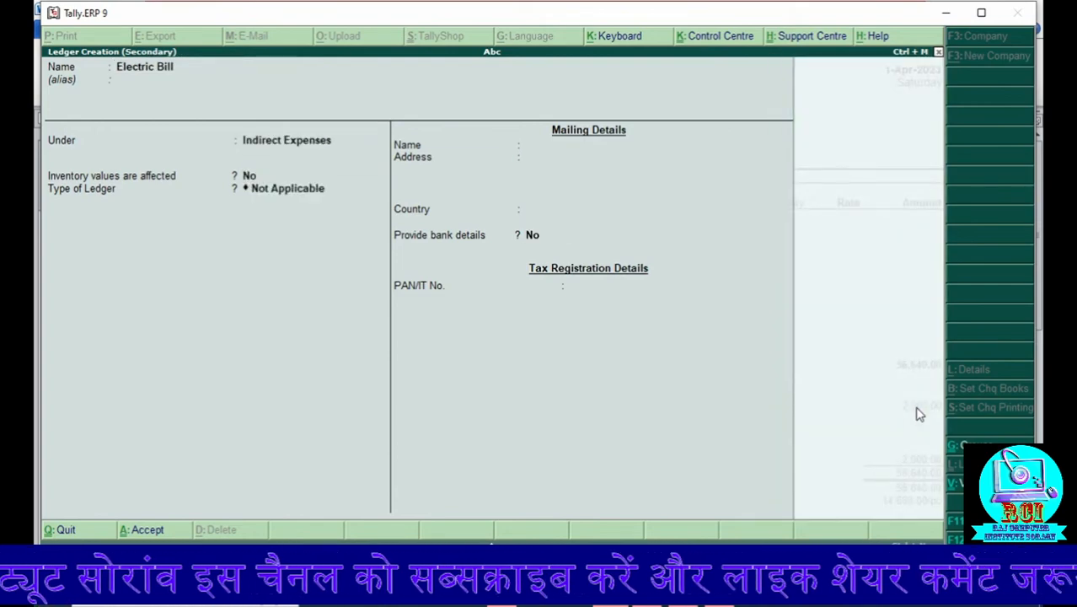
pyautogui.press('Return')
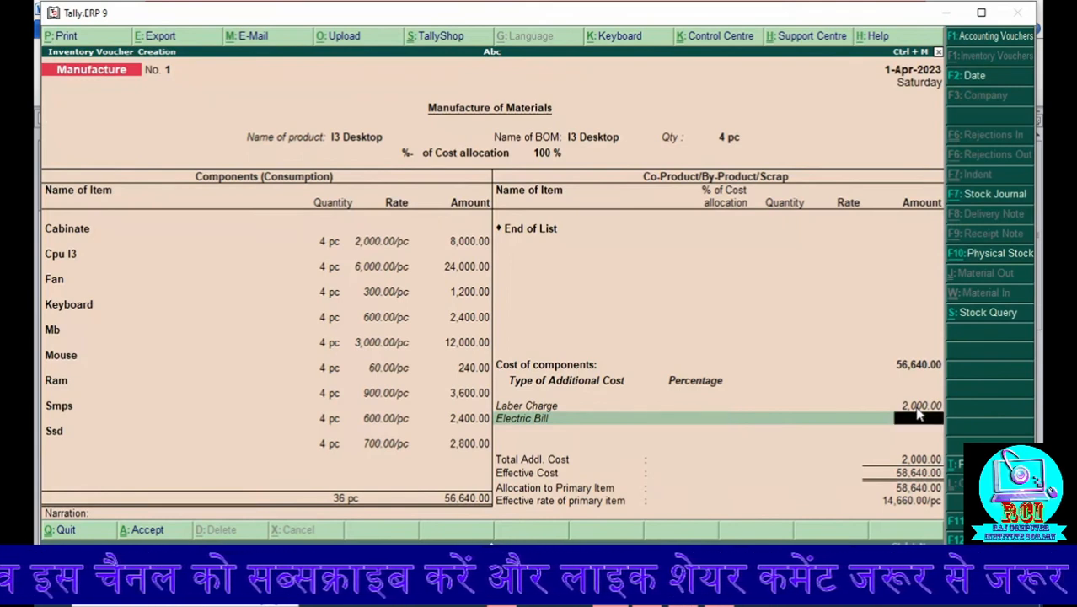
pyautogui.write('1000')
pyautogui.press('Return')
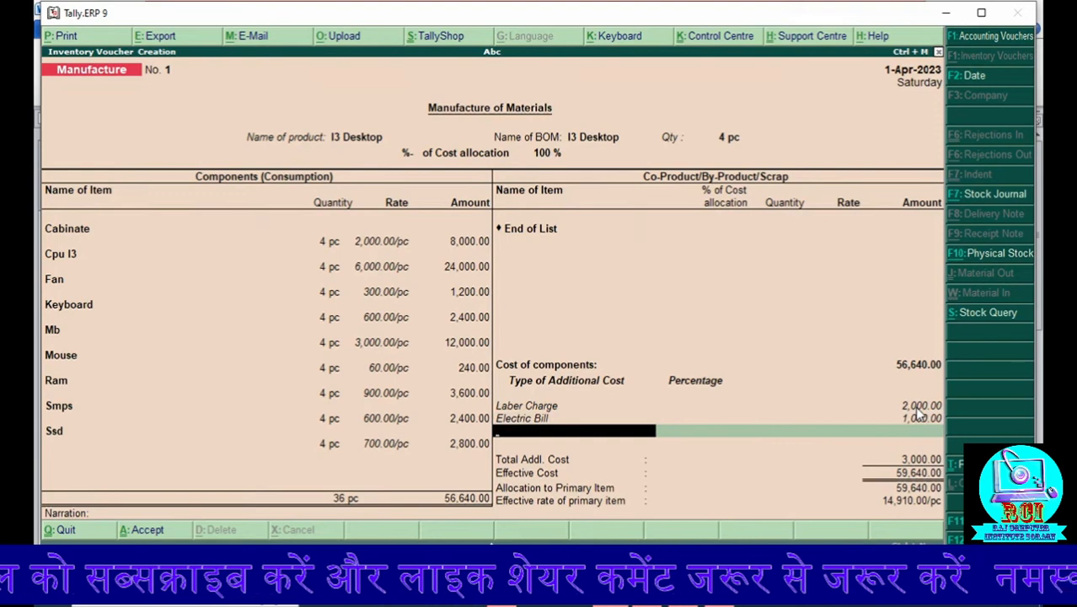
# Step: Create an Install ledger under Indirect Expenses and enter it as an additional cost of 2,500
pyautogui.hotkey('alt', 'c')
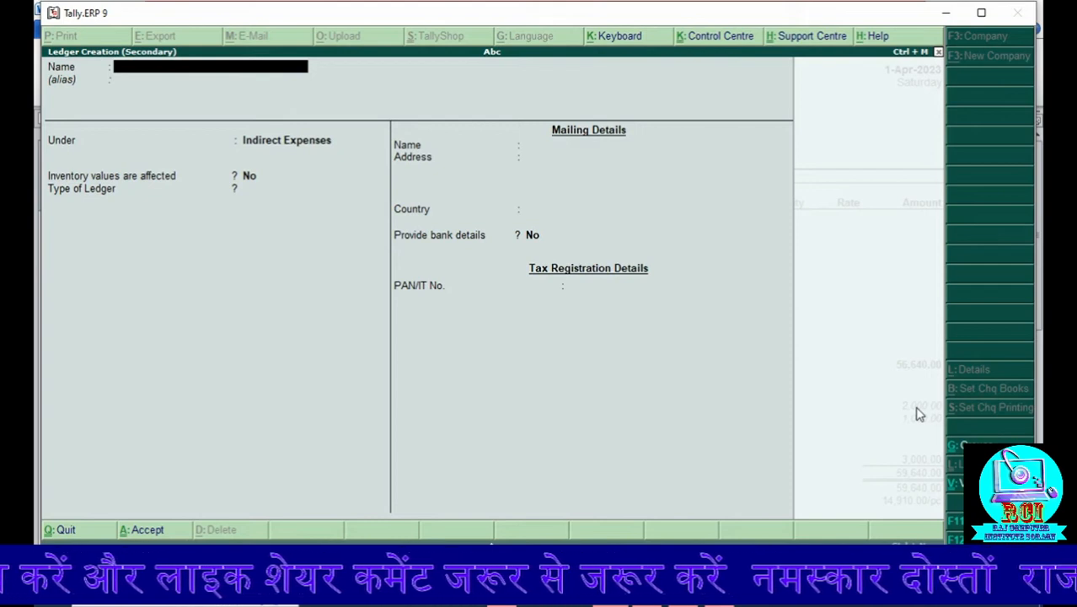
pyautogui.write('In')
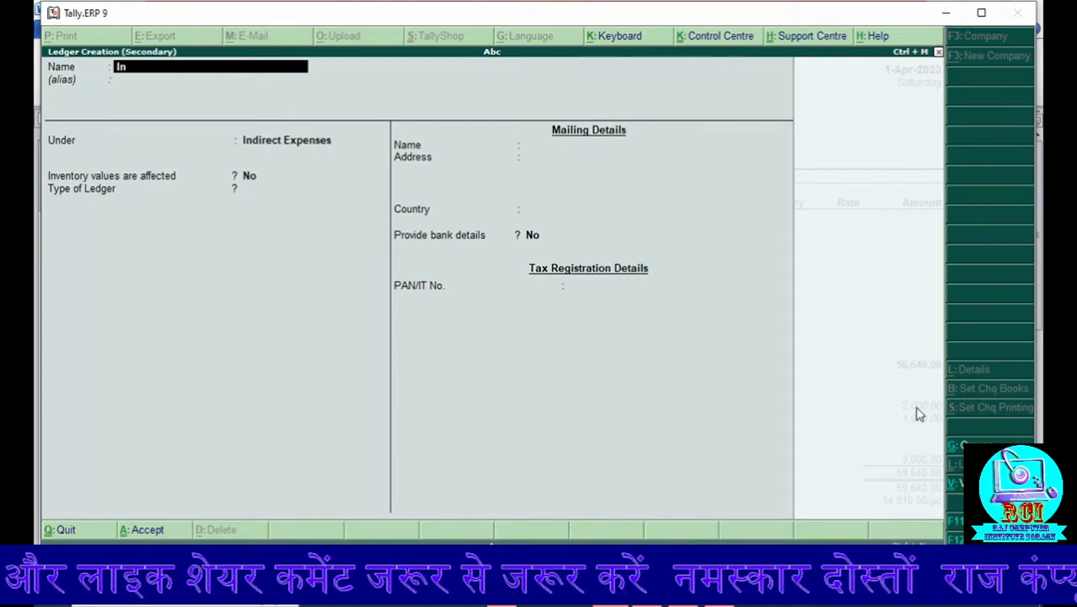
pyautogui.write('sta')
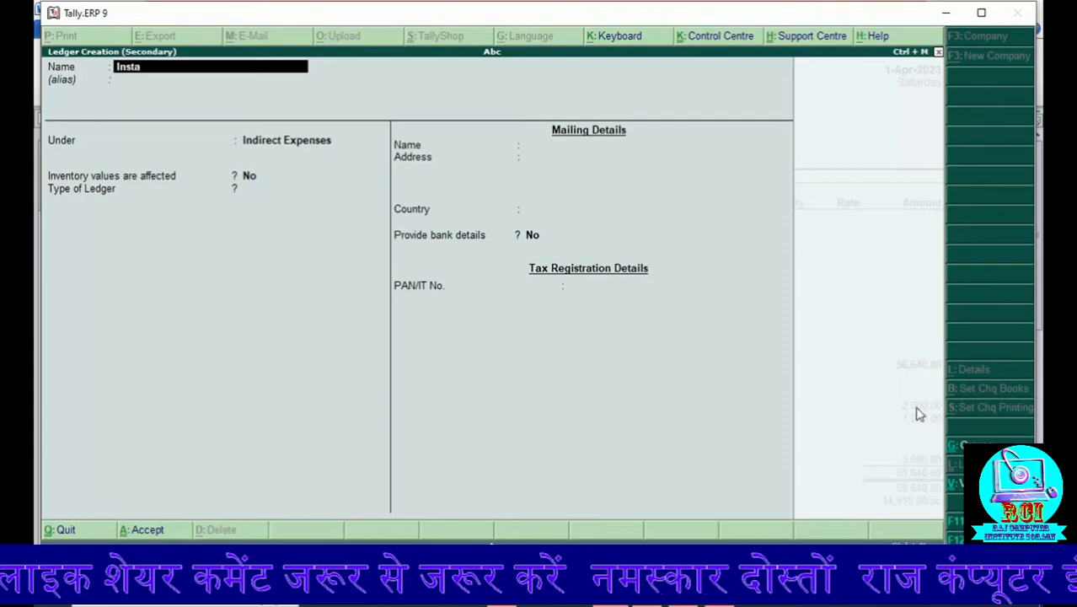
pyautogui.write('ll')
pyautogui.press('Return')
pyautogui.press('Return')
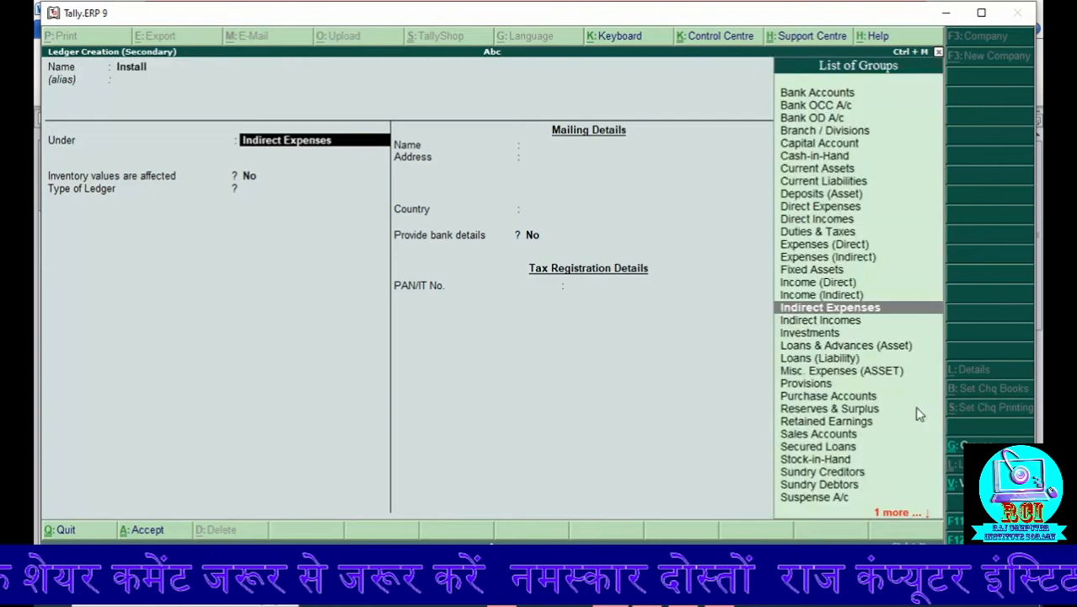
pyautogui.press('Return')
pyautogui.press('Return')
pyautogui.hotkey('ctrl', 'a')
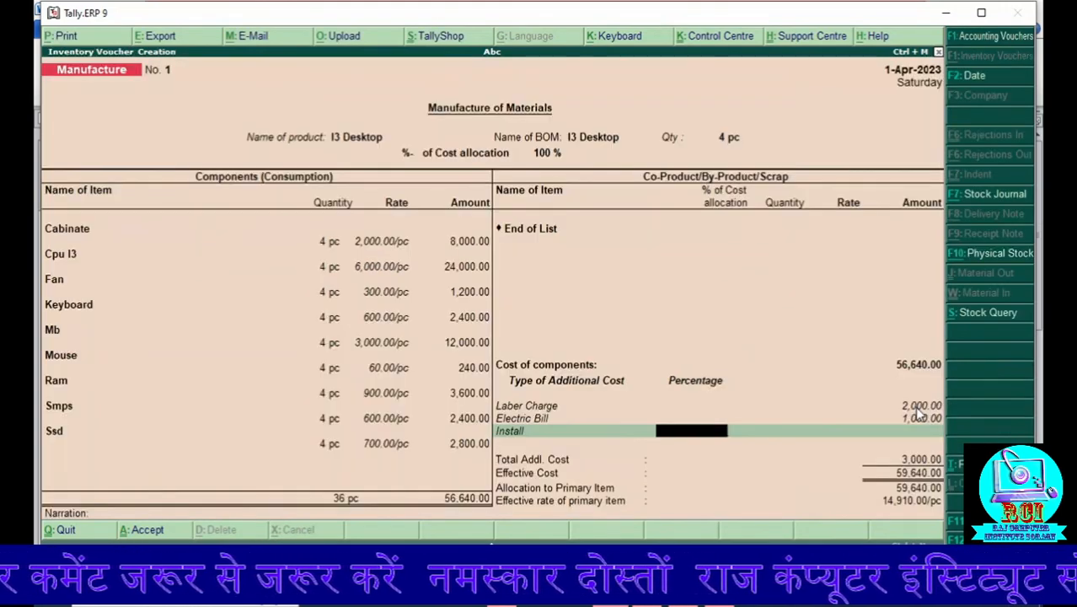
pyautogui.press('Return')
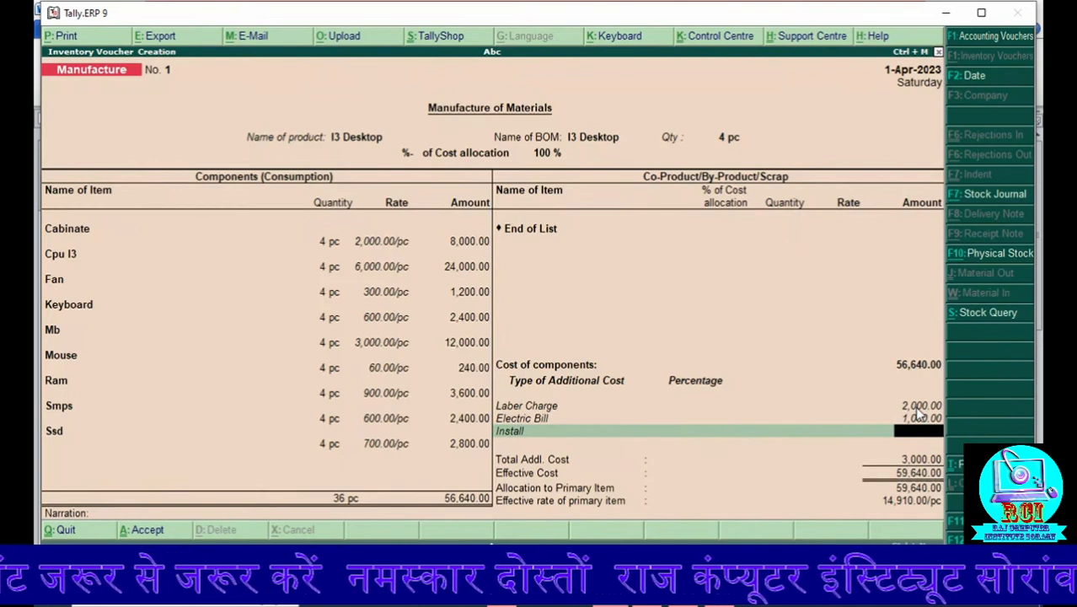
pyautogui.write('2500')
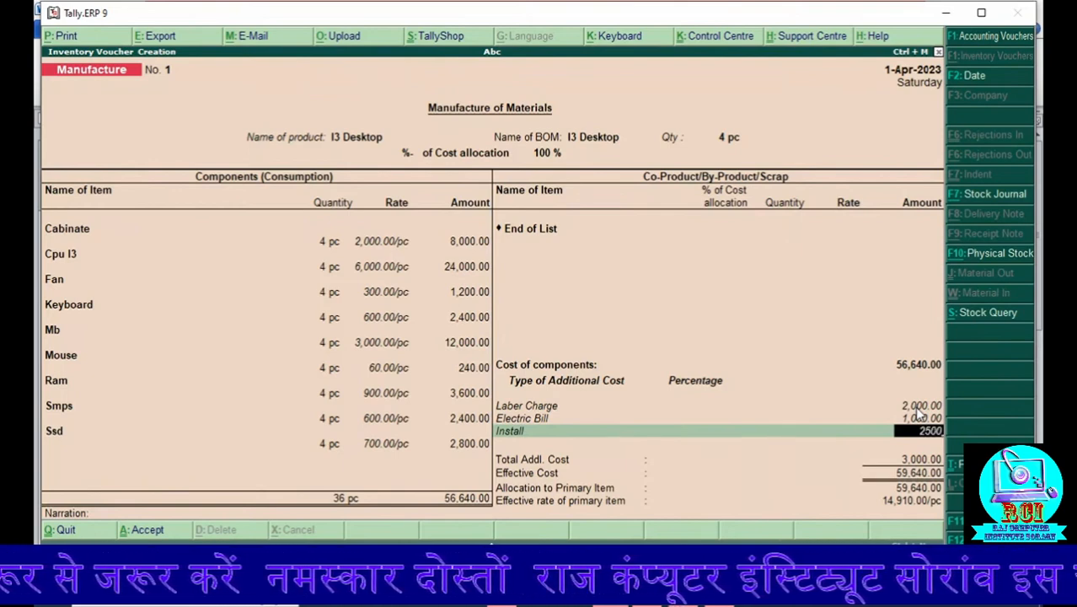
# Step: Finish the additional costs, enter the narration "being sold", and save the manufacturing voucher for the four I3 Desktops
pyautogui.press('Return')
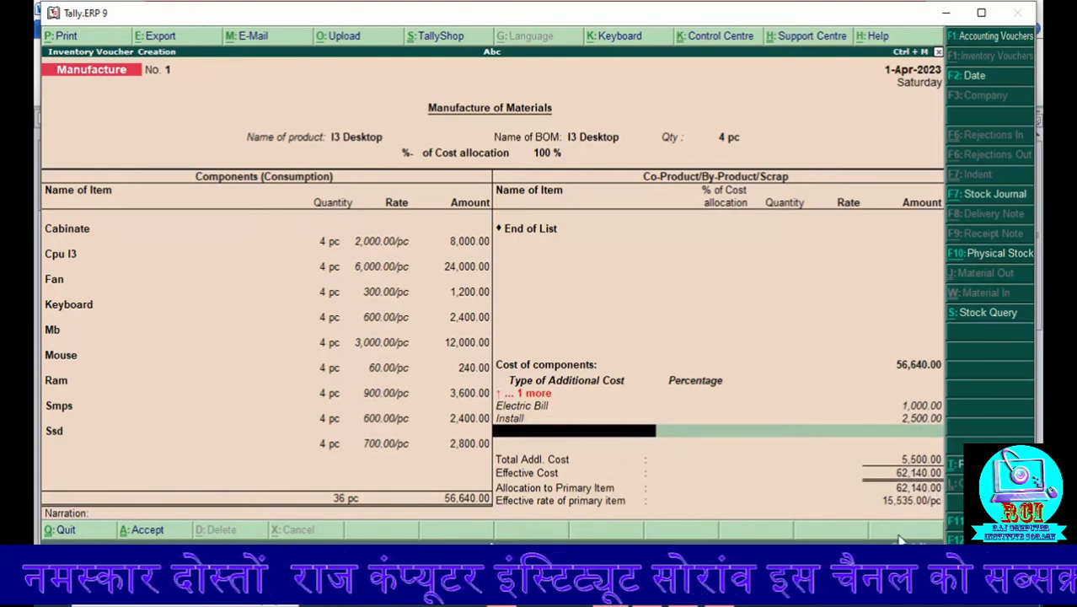
pyautogui.press('Return')
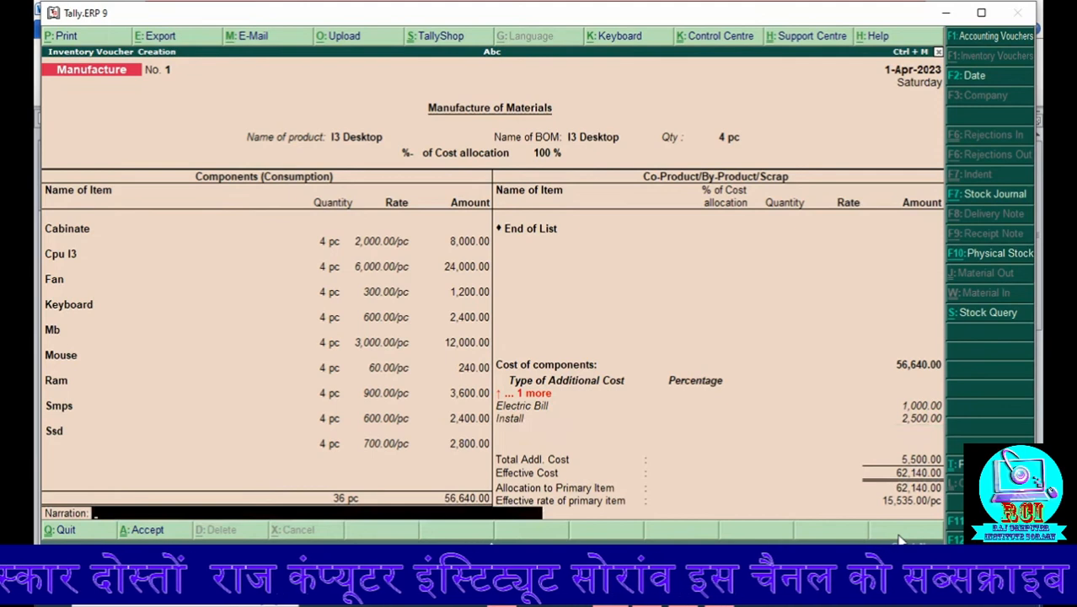
pyautogui.write('bein')
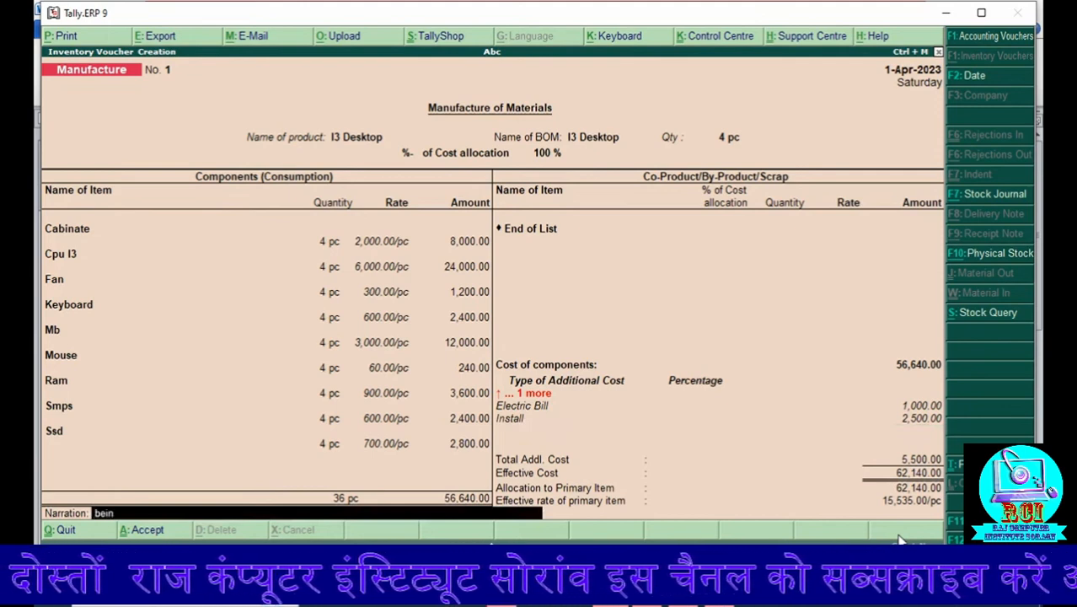
pyautogui.write('g sold')
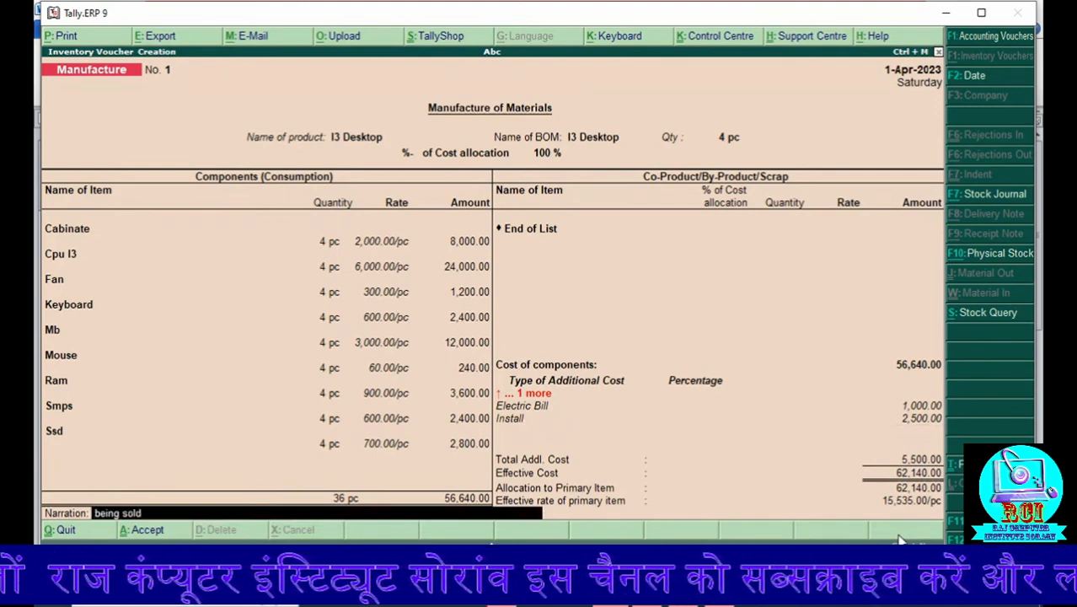
pyautogui.press('Return')
pyautogui.press('Return')
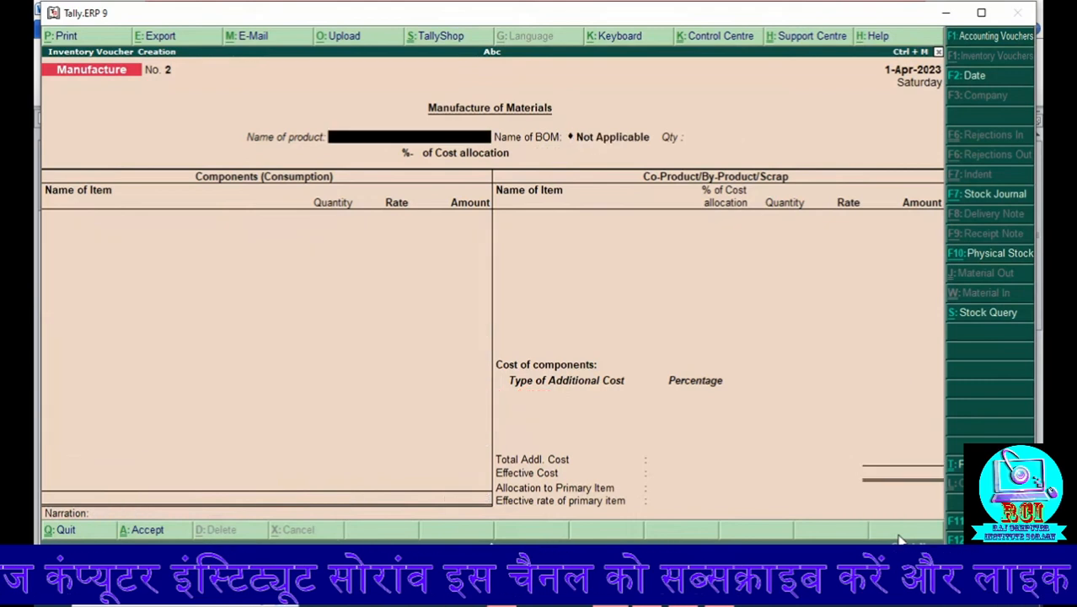
pyautogui.press('Escape')
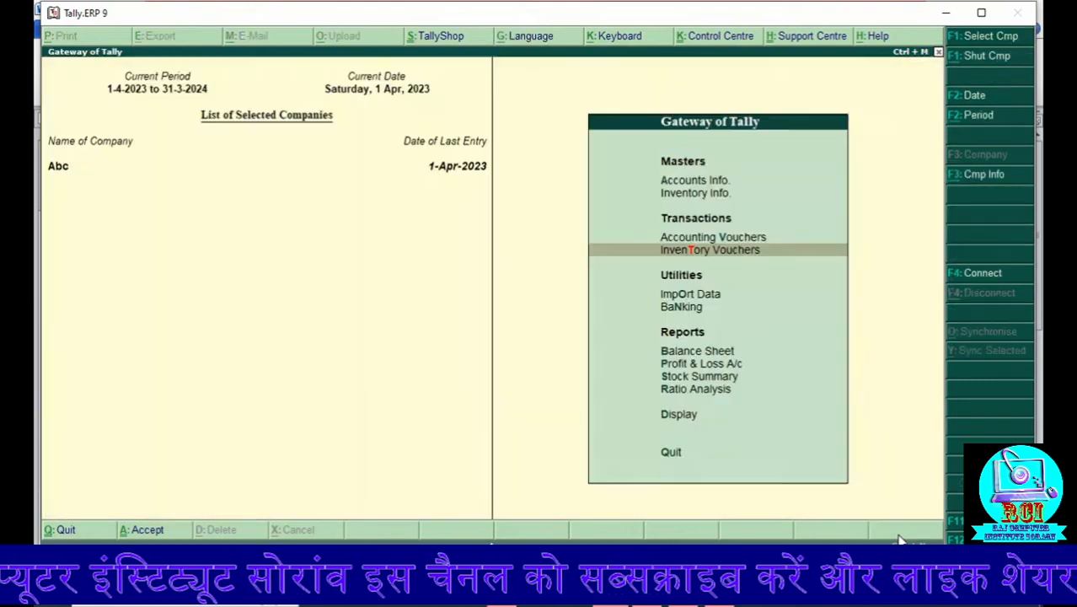
# Step: View the Profit & Loss A/c in detailed form to examine closing stock, purchases and indirect expenses
pyautogui.press('Down')
pyautogui.press('Down')
pyautogui.press('Down')
pyautogui.press('Down')
pyautogui.press('Down')
pyautogui.press('Down')
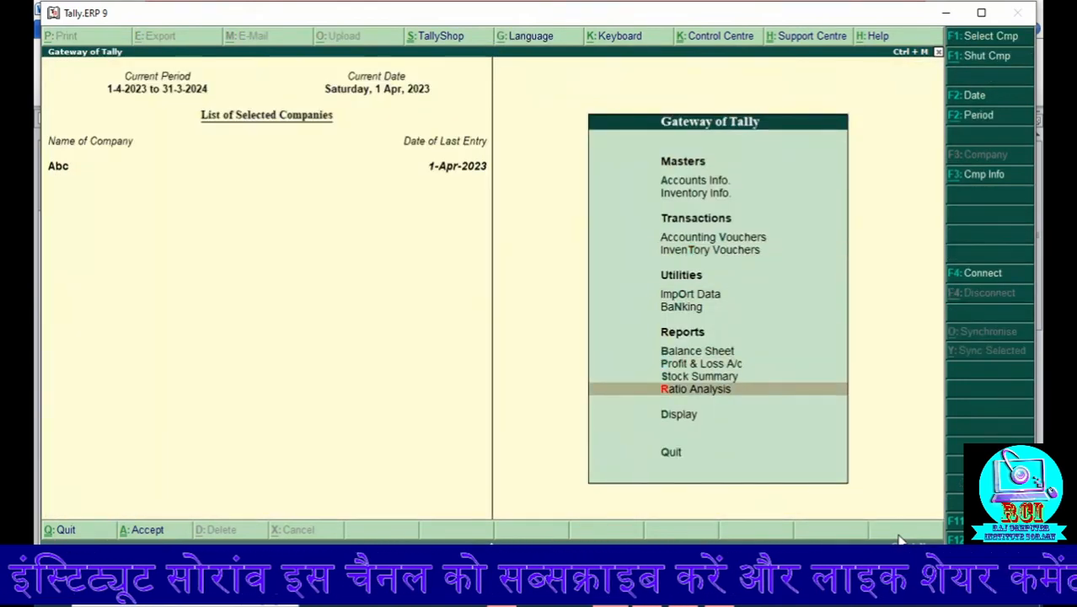
pyautogui.press('Up')
pyautogui.press('Up')
pyautogui.press('Return')
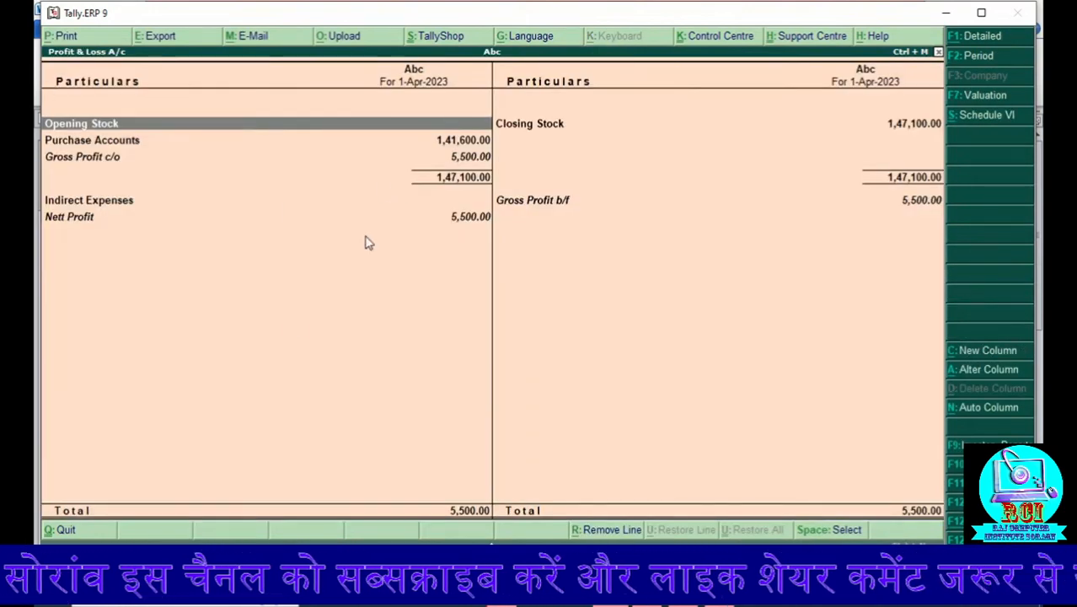
pyautogui.hotkey('alt', 'F1')
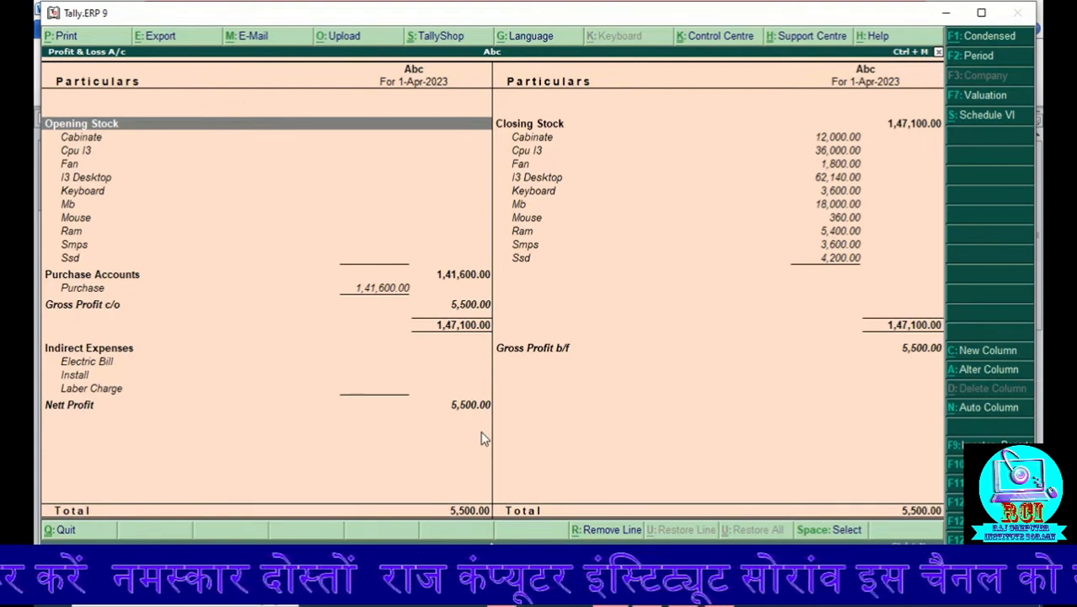
pyautogui.press('Escape')
# Step: Open a new inventory voucher with the voucher type Manufacture
pyautogui.press('Up')
pyautogui.press('Up')
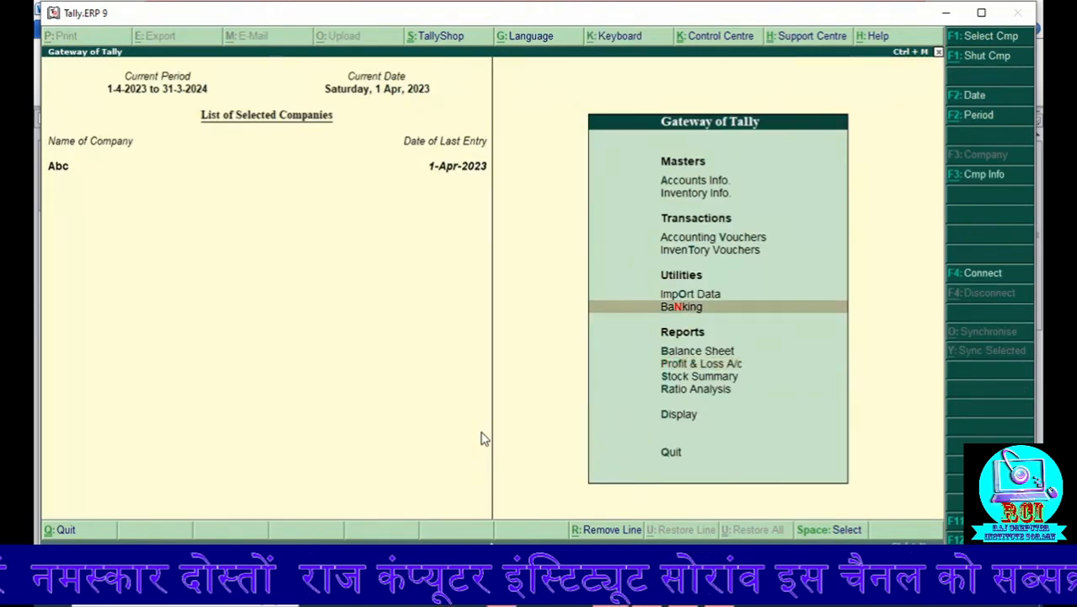
pyautogui.press('Up')
pyautogui.press('Up')
pyautogui.press('Up')
pyautogui.press('Down')
pyautogui.press('Return')
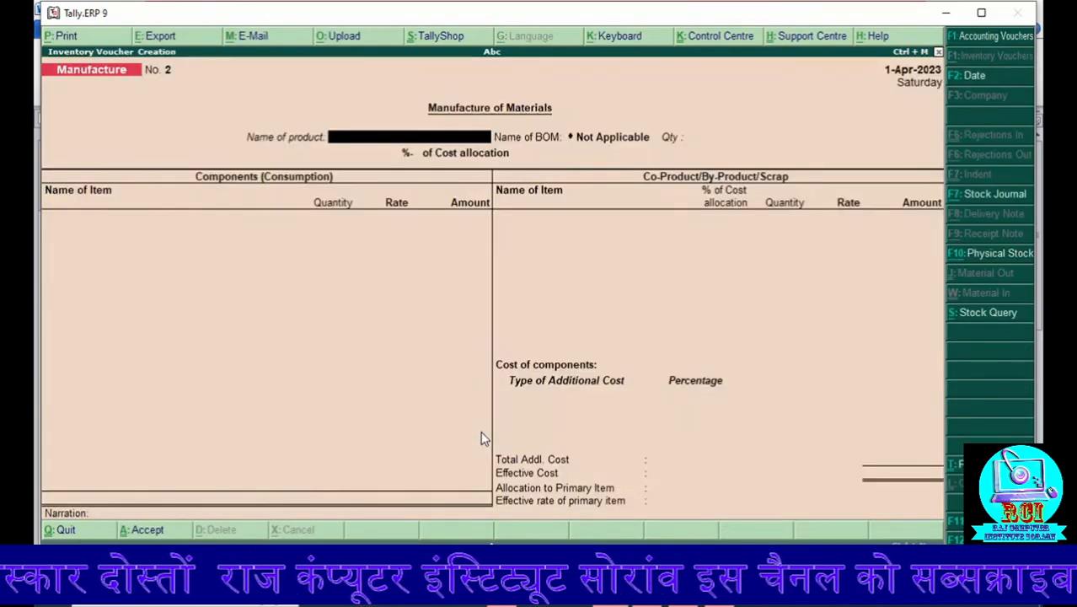
pyautogui.click(955, 195)
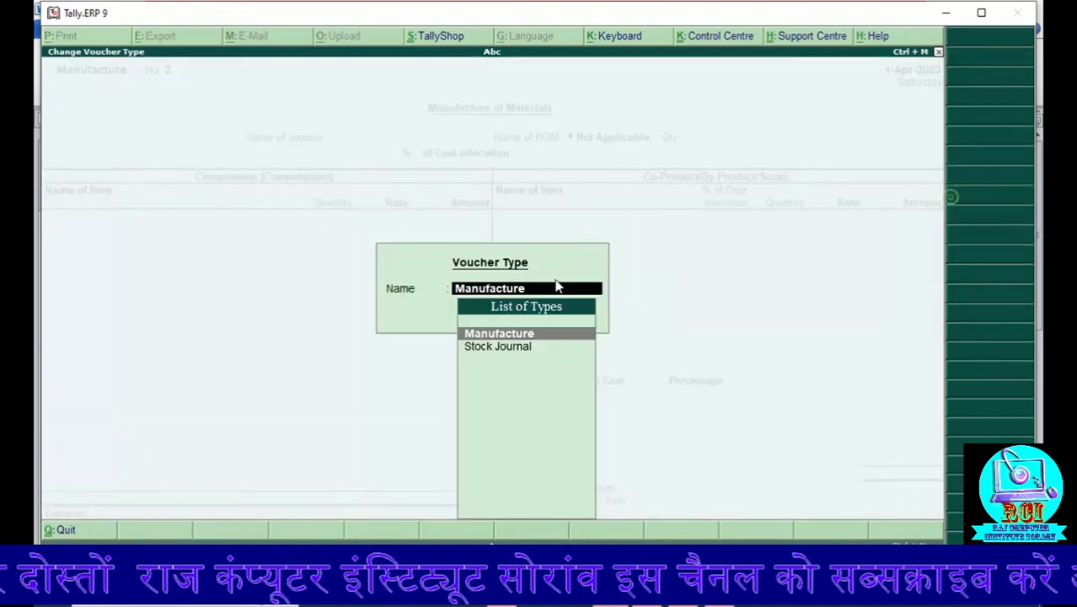
pyautogui.press('Return')
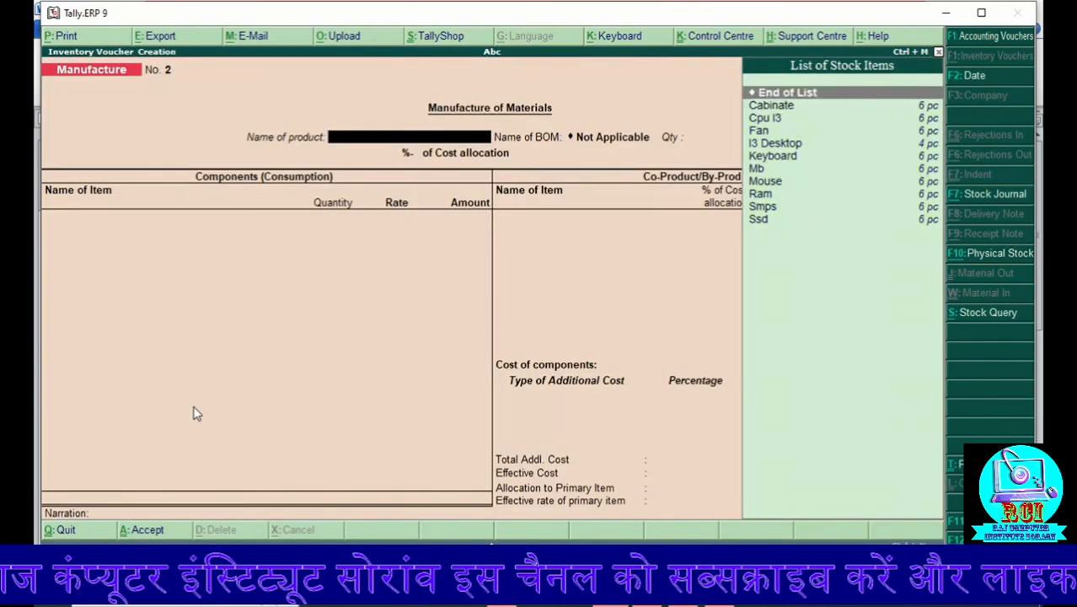
# Step: Choose I3 Desktop as the product to manufacture with its I3 Desktop BOM and a quantity of 1 pc
pyautogui.press('Down')
pyautogui.press('Down')
pyautogui.press('Down')
pyautogui.press('Down')
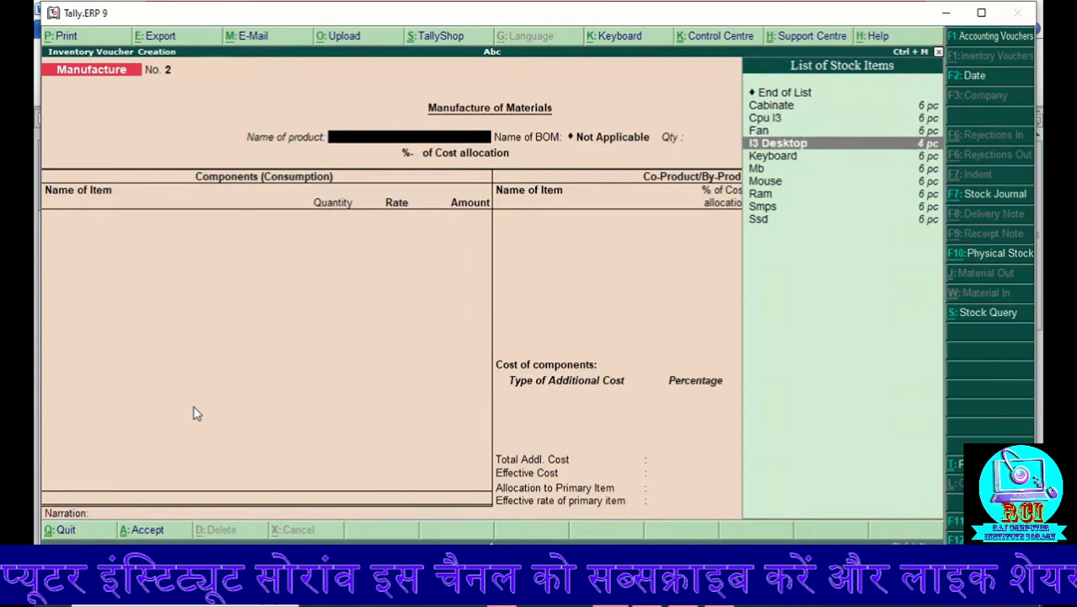
pyautogui.press('Return')
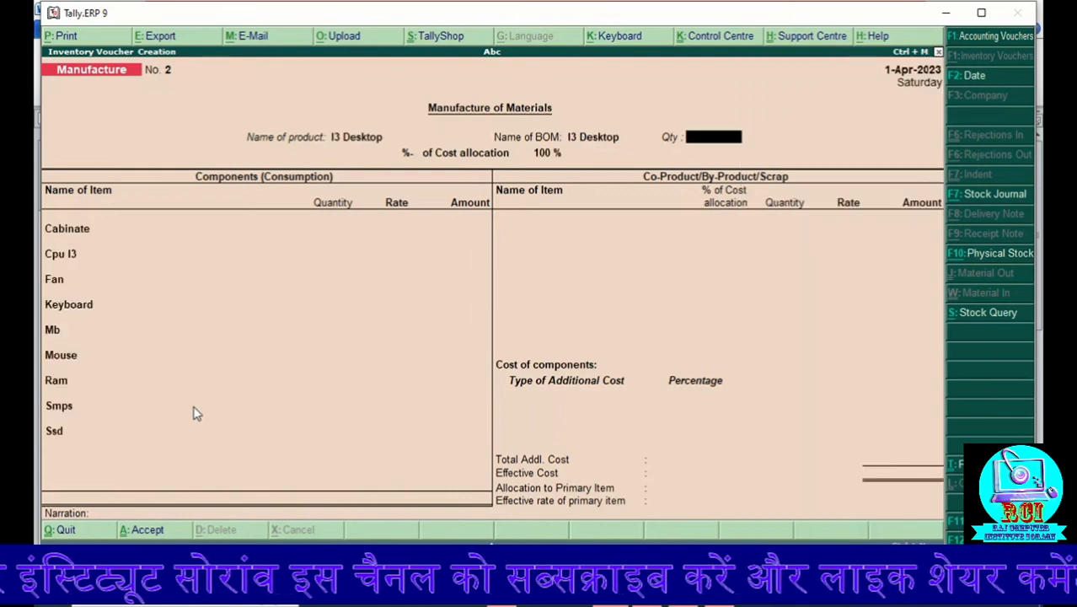
pyautogui.press('Return')
pyautogui.press('Return')
pyautogui.press('Return')
pyautogui.press('Return')
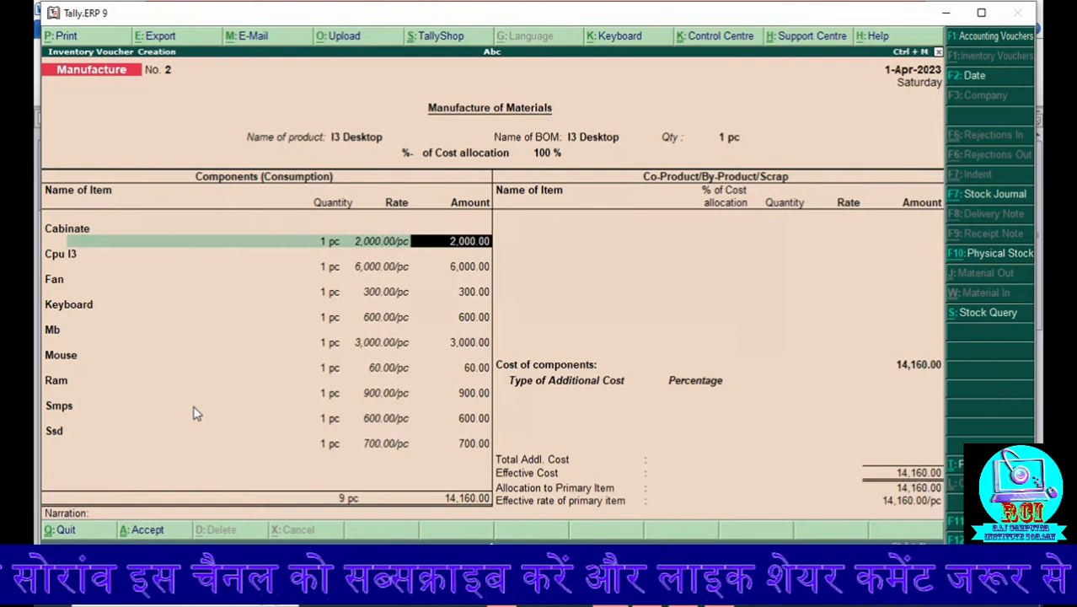
# Step: Set the Cabinate component's amount to 2,500, keeping its quantity at 1 pc
pyautogui.write('2500')
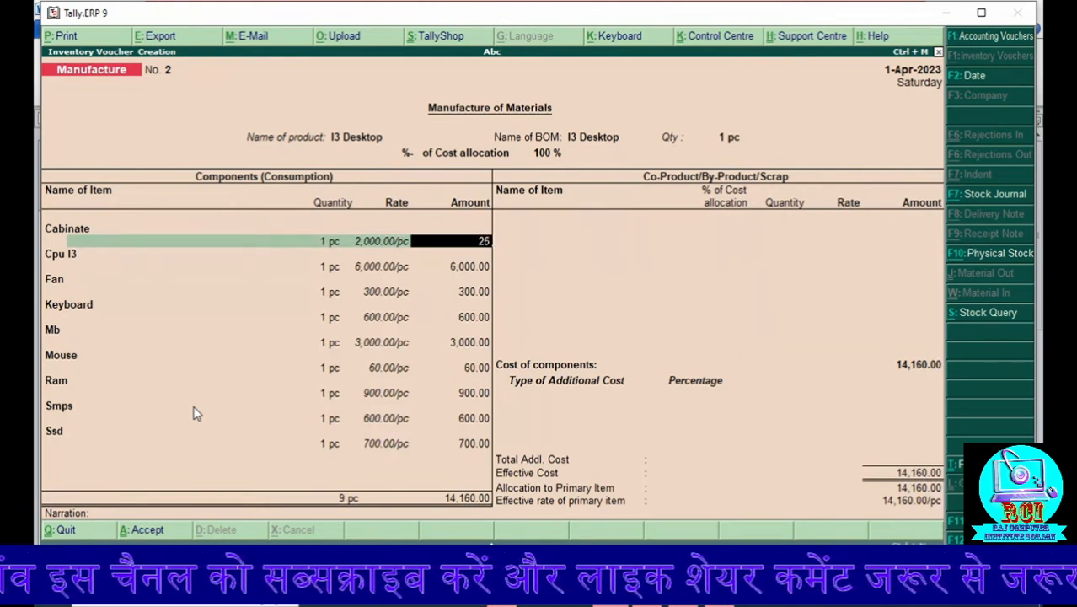
pyautogui.press('Return')
pyautogui.press('Return')
pyautogui.press('Return')
pyautogui.press('Return')
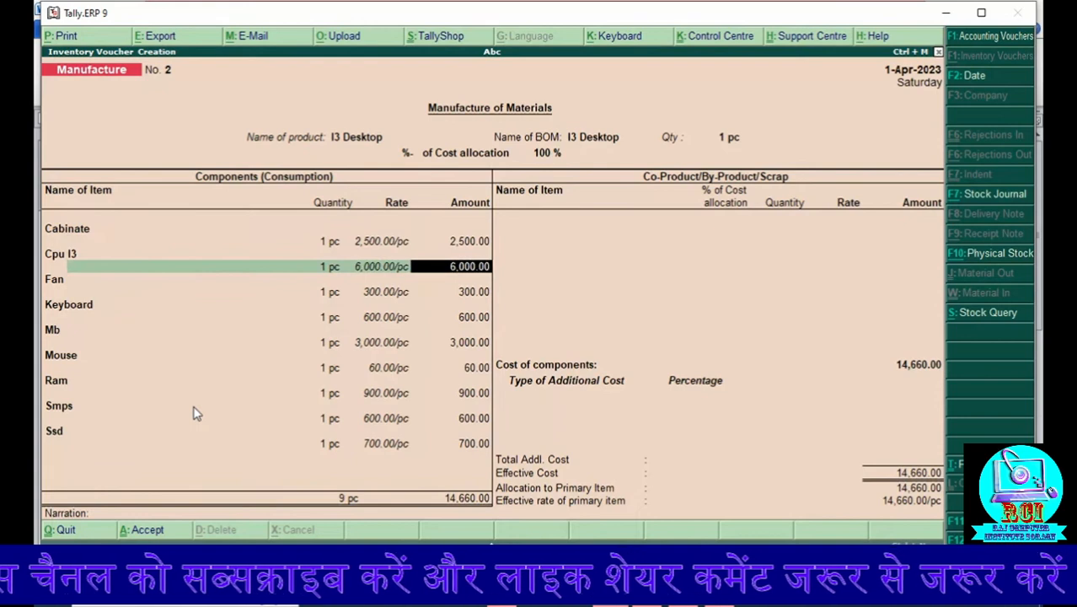
# Step: Set the Cpu I3 component's amount to 9,000, keeping its quantity at 1 pc
pyautogui.write('9000')
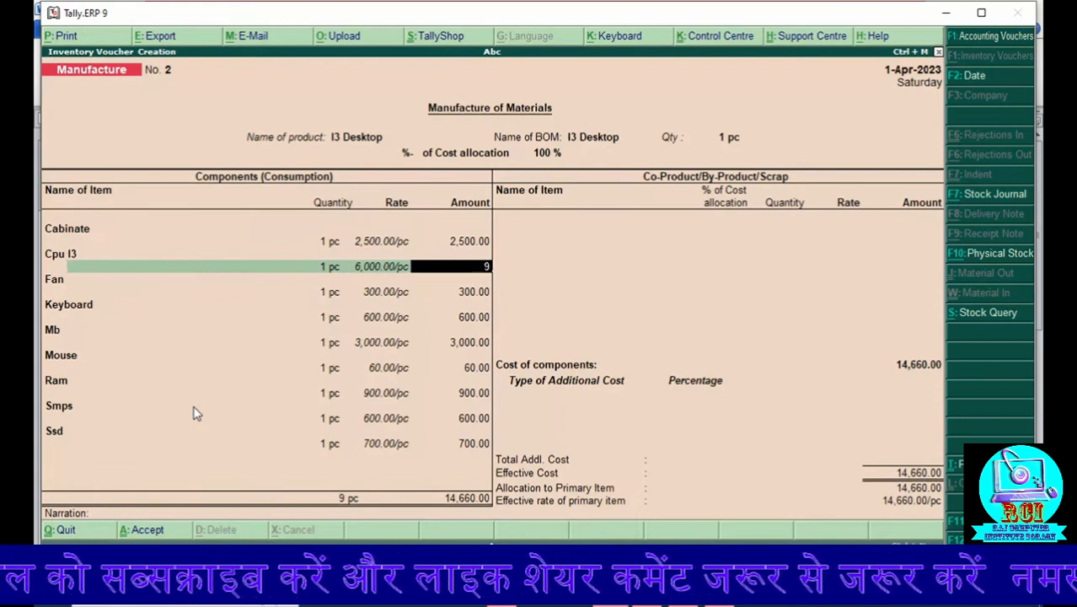
pyautogui.press('Return')
pyautogui.press('Return')
pyautogui.press('Return')
pyautogui.press('Return')
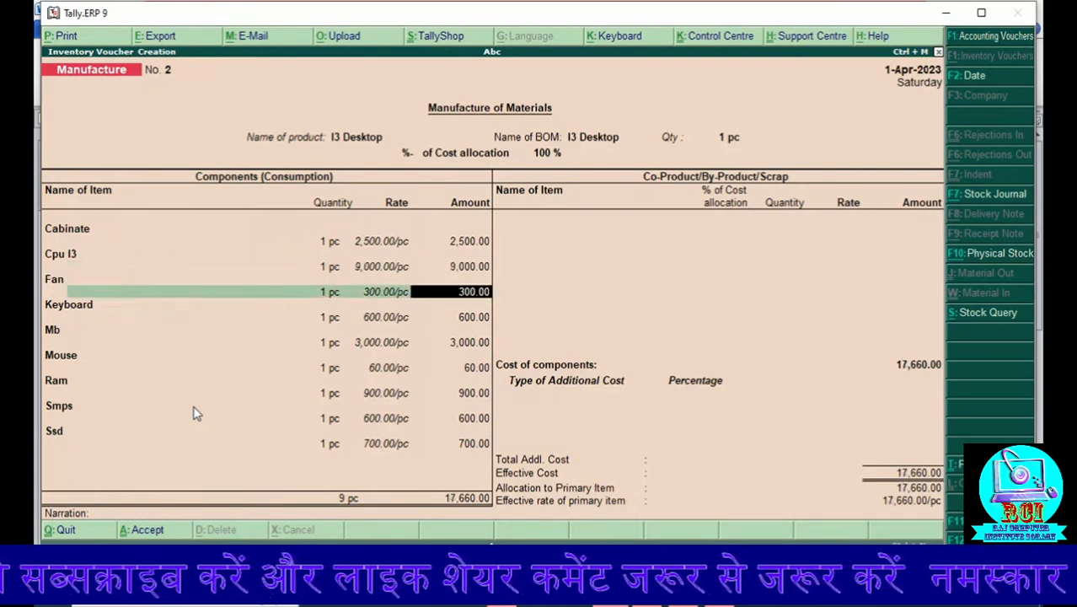
# Step: Set the Fan component's amount to 600 and keep the Keyboard and Mb values as filled in
pyautogui.write('600')
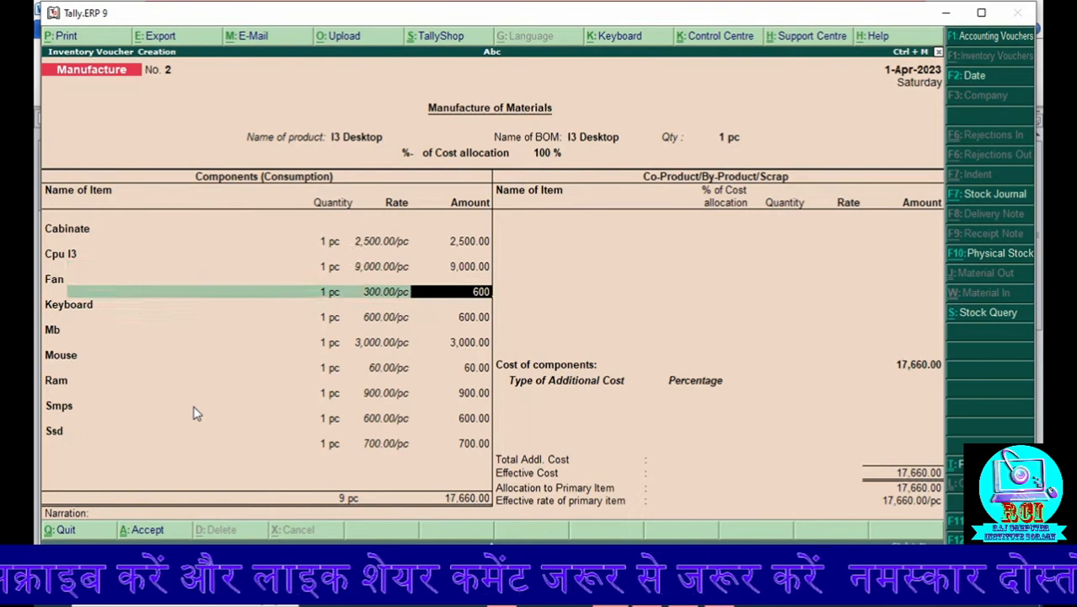
pyautogui.press('Return')
pyautogui.press('Return')
pyautogui.press('Return')
pyautogui.press('Return')
pyautogui.press('Return')
# Step: Price the Mouse component at 90 per pc, keep the remaining components, and leave the co-product list empty
pyautogui.press('Return')
pyautogui.press('Return')
pyautogui.press('Return')
pyautogui.press('Return')
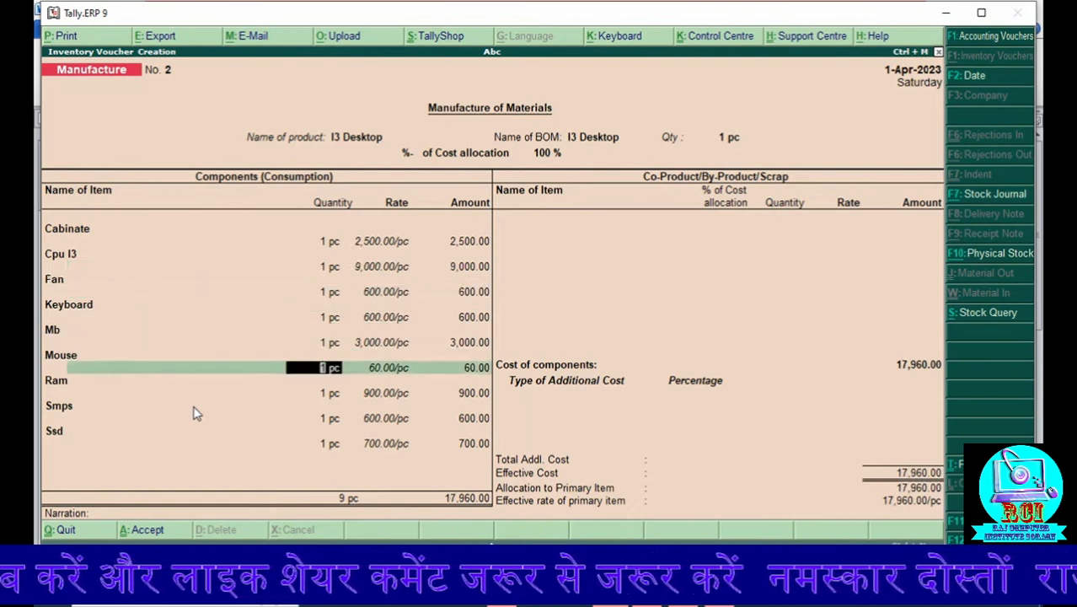
pyautogui.write('90')
pyautogui.press('Return')
pyautogui.press('Return')
pyautogui.press('Return')
pyautogui.press('Return')
pyautogui.press('Return')
pyautogui.press('Return')
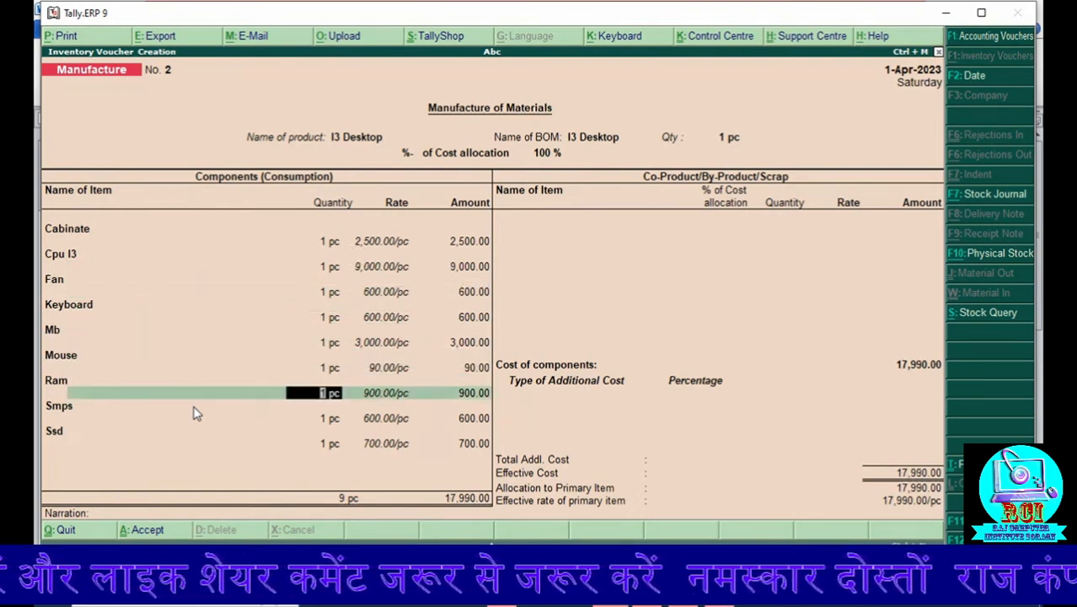
pyautogui.press('Return')
pyautogui.press('Return')
pyautogui.press('Return')
pyautogui.press('Return')
pyautogui.press('Return')
pyautogui.press('Return')
pyautogui.press('Return')
pyautogui.press('Return')
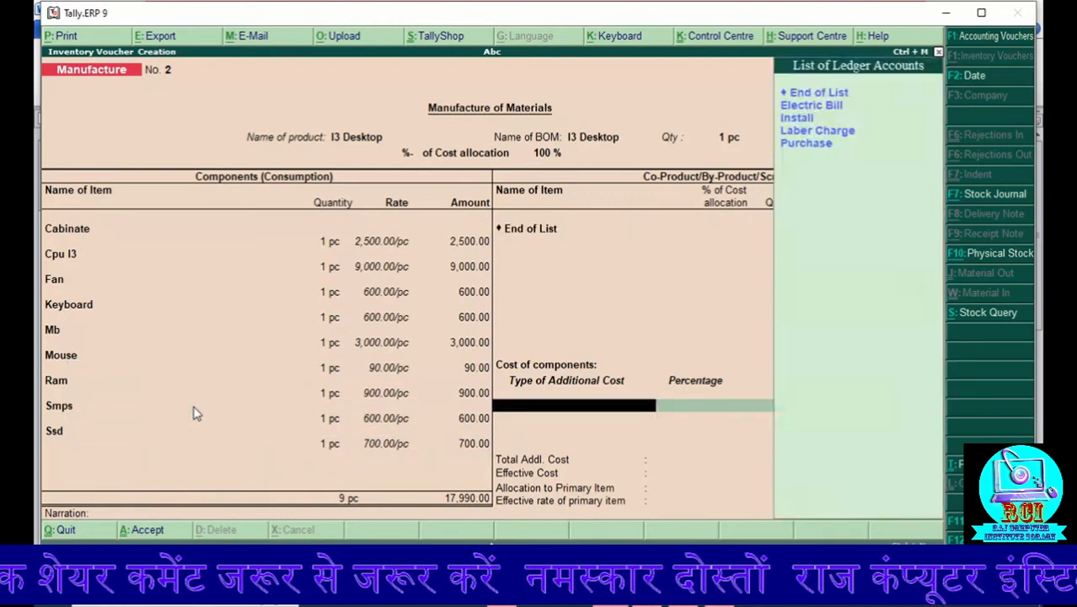
# Step: Add Electric Bill as an additional cost of 1,000 without a percentage
pyautogui.press('Down')
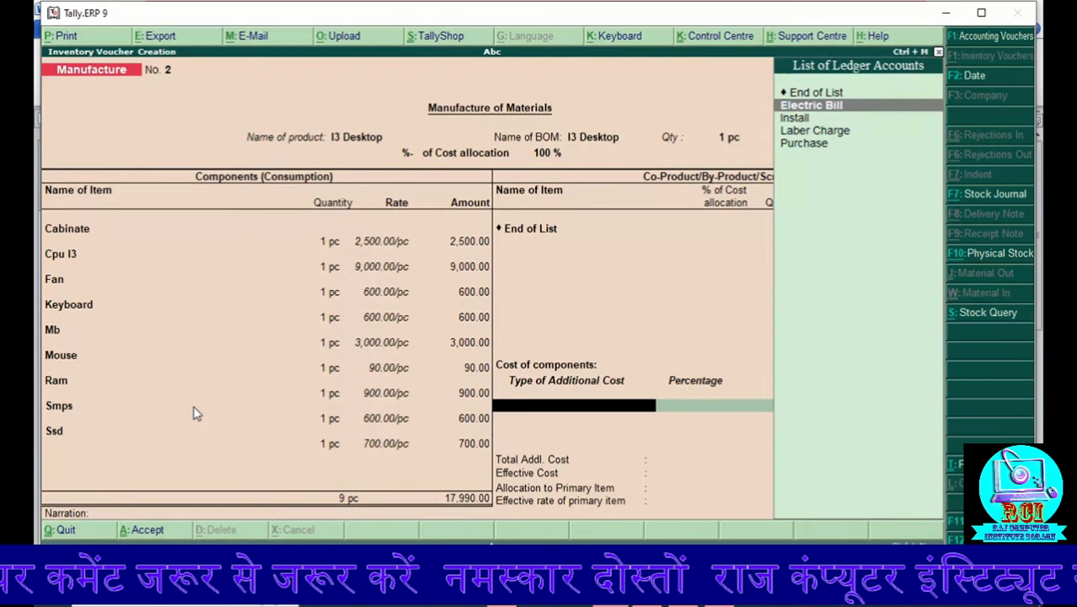
pyautogui.press('Return')
pyautogui.press('Return')
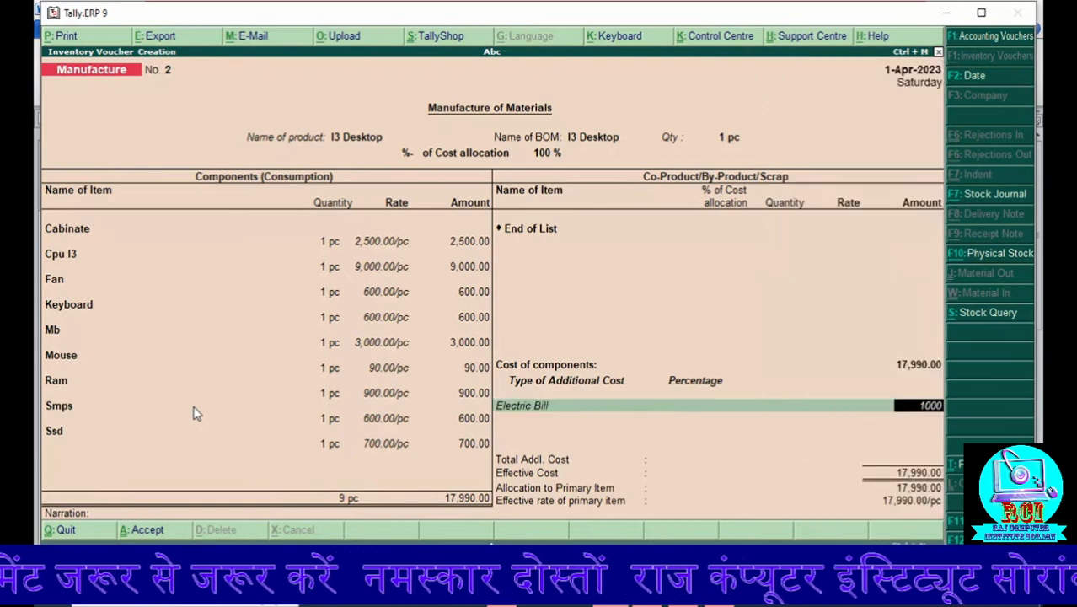
pyautogui.write('1000')
pyautogui.press('Return')
# Step: Add Install as an additional cost of 2,000 without a percentage
pyautogui.press('Down')
pyautogui.press('Down')
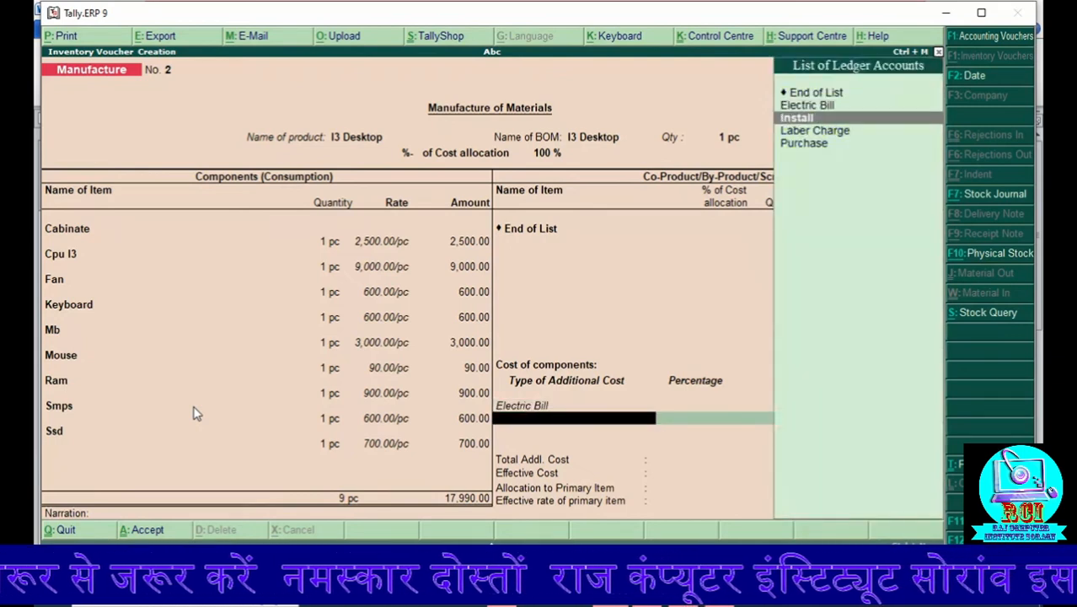
pyautogui.press('Return')
pyautogui.press('Return')
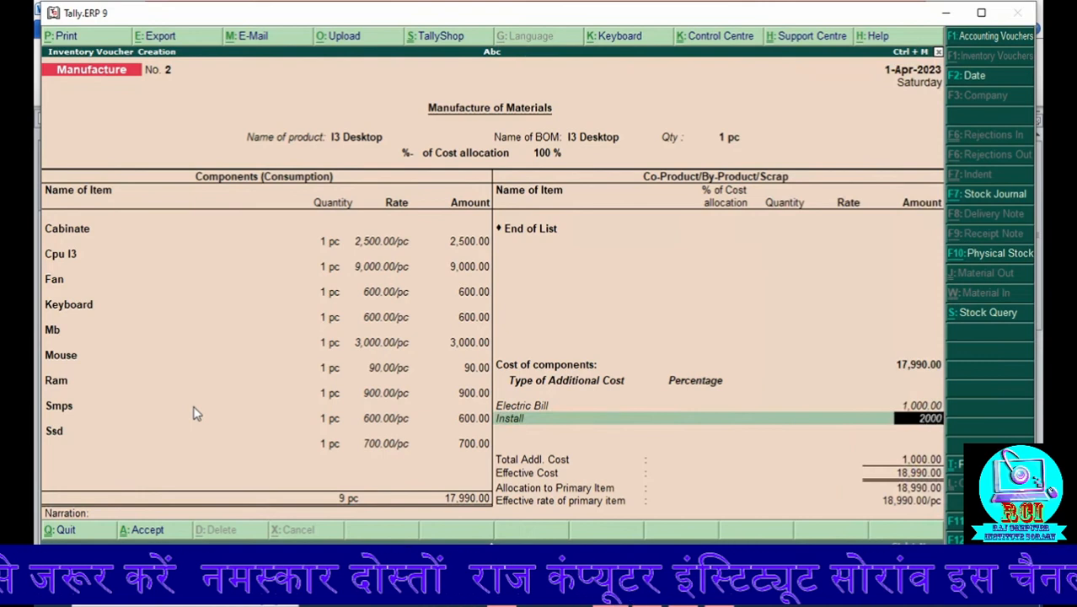
pyautogui.write('2000')
pyautogui.press('Return')
# Step: Add Laber Charge as an additional cost of 3,000 without a percentage
pyautogui.press('Down')
pyautogui.press('Down')
pyautogui.press('Down')
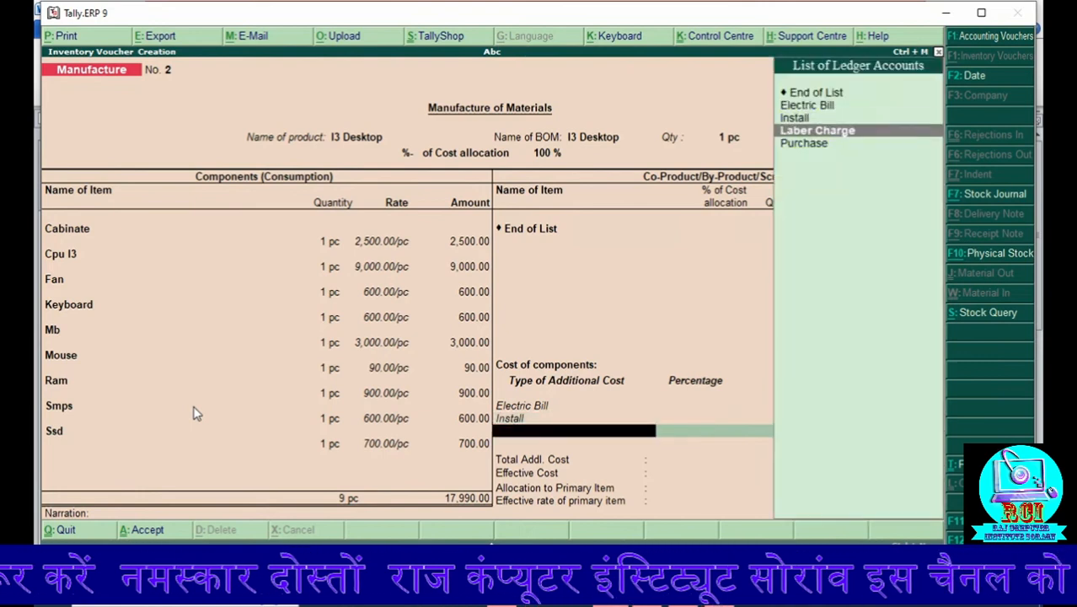
pyautogui.press('Return')
pyautogui.press('Return')
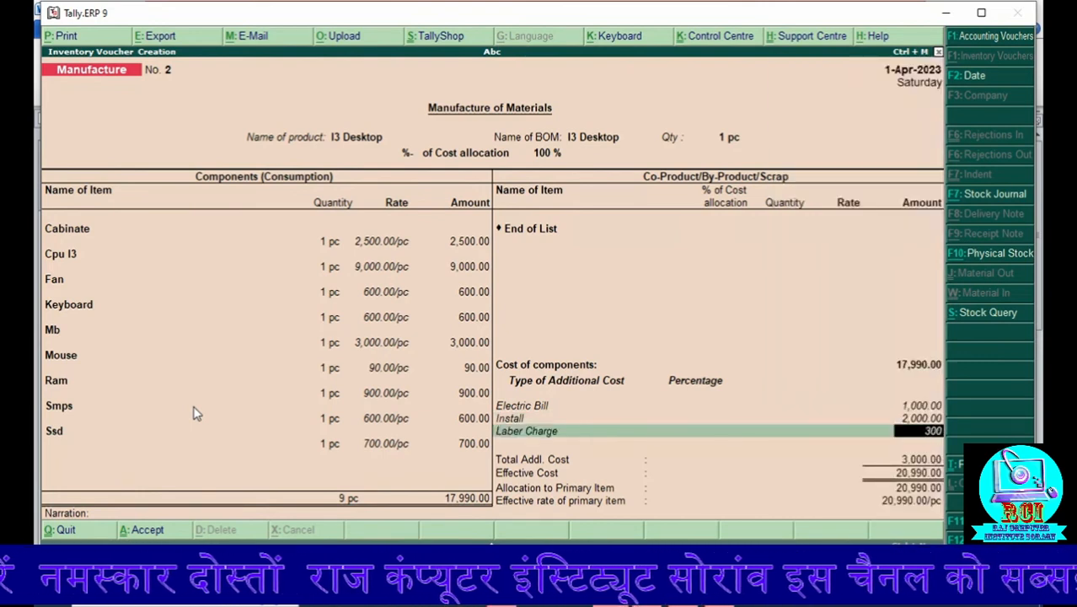
pyautogui.write('3000')
pyautogui.press('Return')
pyautogui.press('Return')
pyautogui.press('Return')
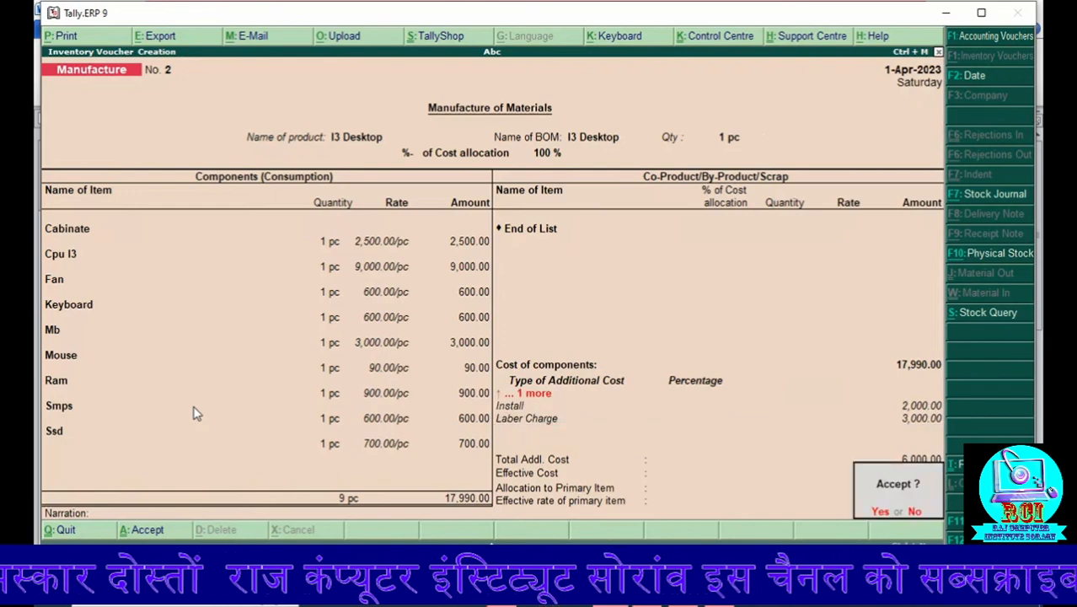
# Step: Save the manufacturing voucher with an empty narration and return to the Gateway of Tally
pyautogui.press('Return')
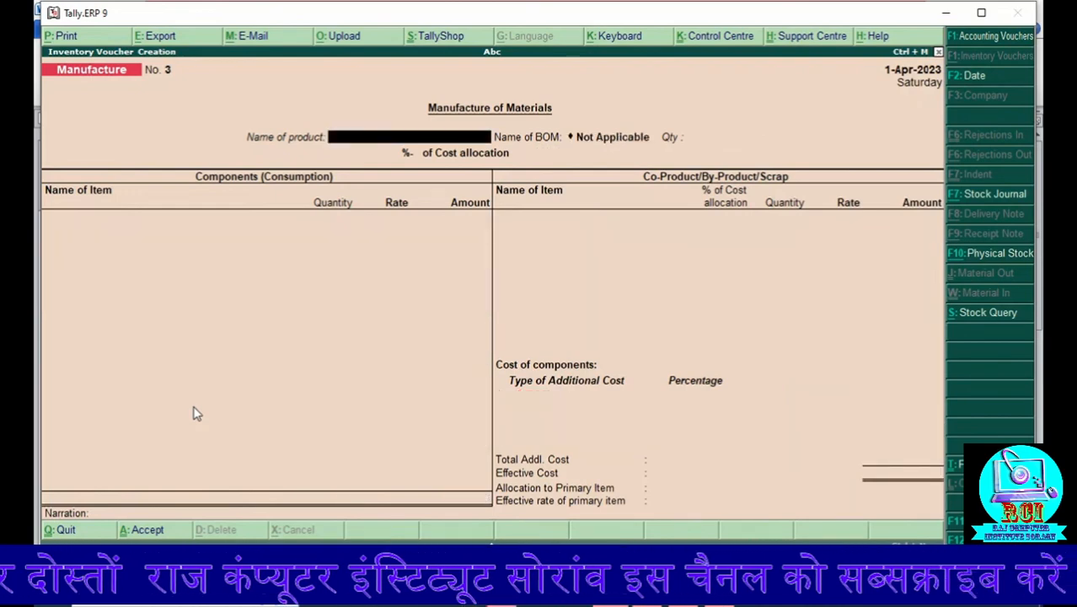
pyautogui.press('Escape')
pyautogui.press('Escape')
pyautogui.press('Escape')
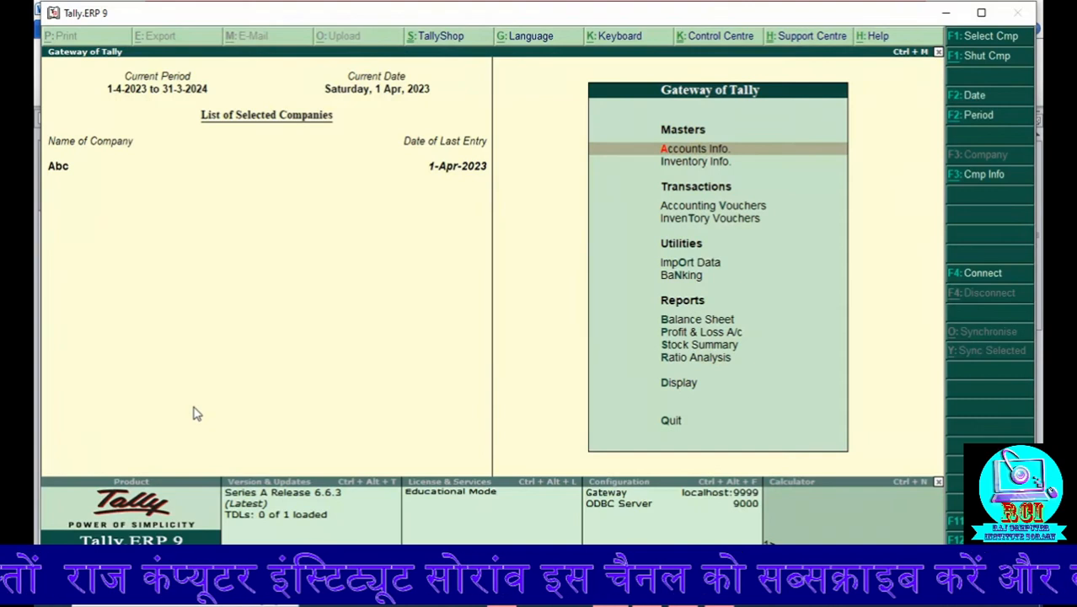
# Step: Open the Profit & Loss A/c to check the stock and profit figures after the second manufacturing entry
pyautogui.press('Down')
pyautogui.press('Down')
pyautogui.press('Down')
pyautogui.press('Down')
pyautogui.press('Down')
pyautogui.press('Down')
pyautogui.press('Down')
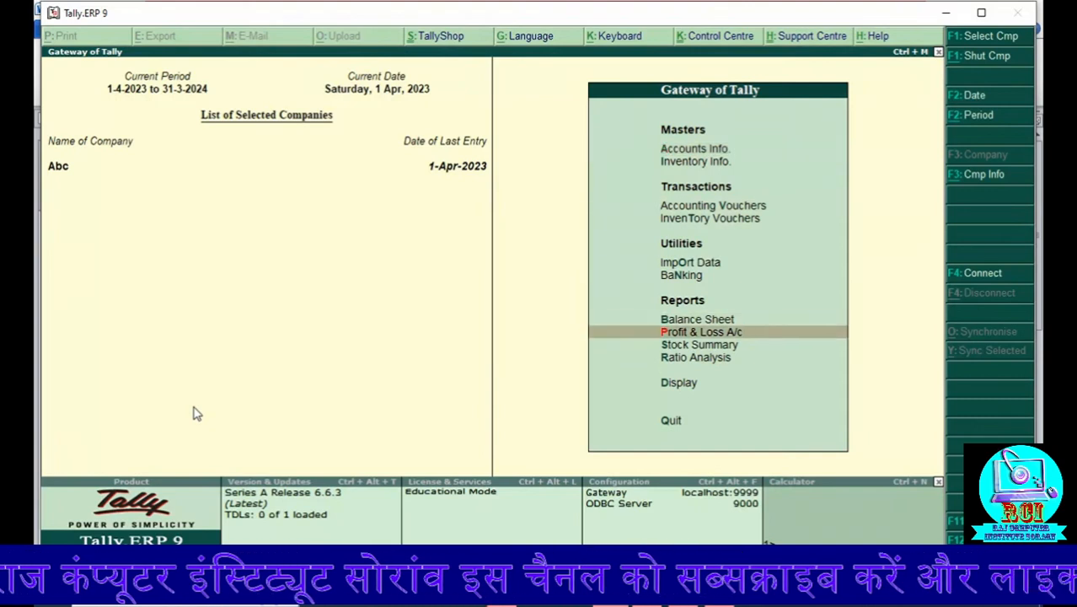
pyautogui.press('Return')
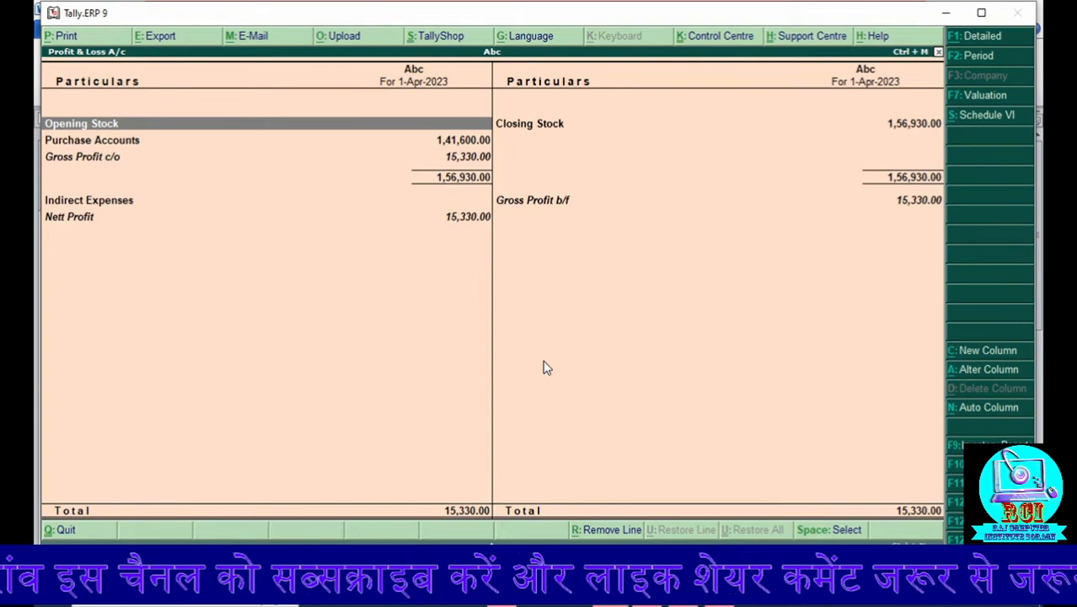
# Step: Leave the Profit & Loss A/c and open the Day Book from the Gateway of Tally
pyautogui.press('Escape')
pyautogui.press('Escape')
pyautogui.press('Escape')
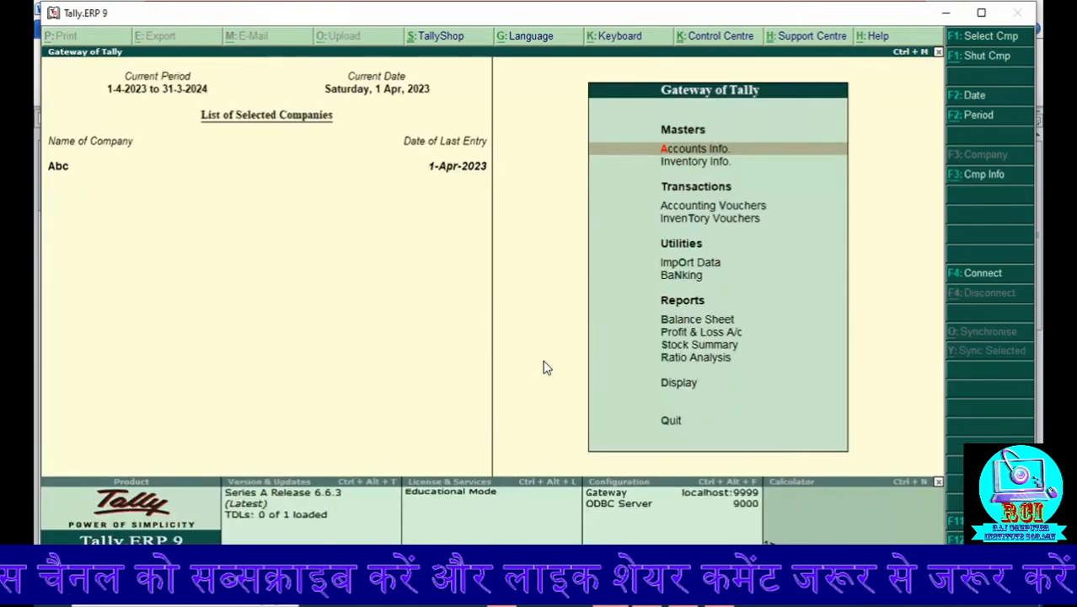
pyautogui.press('Down')
pyautogui.press('Down')
pyautogui.press('Down')
pyautogui.press('Down')
pyautogui.press('Down')
pyautogui.press('Down')
pyautogui.press('Down')
pyautogui.press('Down')
pyautogui.press('Down')
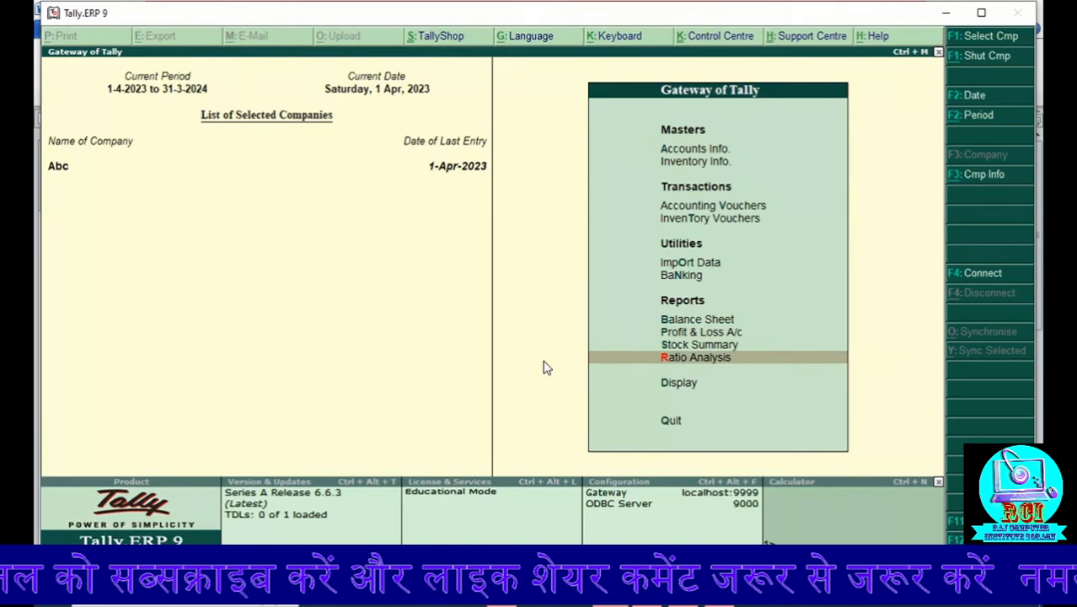
pyautogui.press('Down')
pyautogui.press('Return')
pyautogui.press('Down')
pyautogui.press('Return')
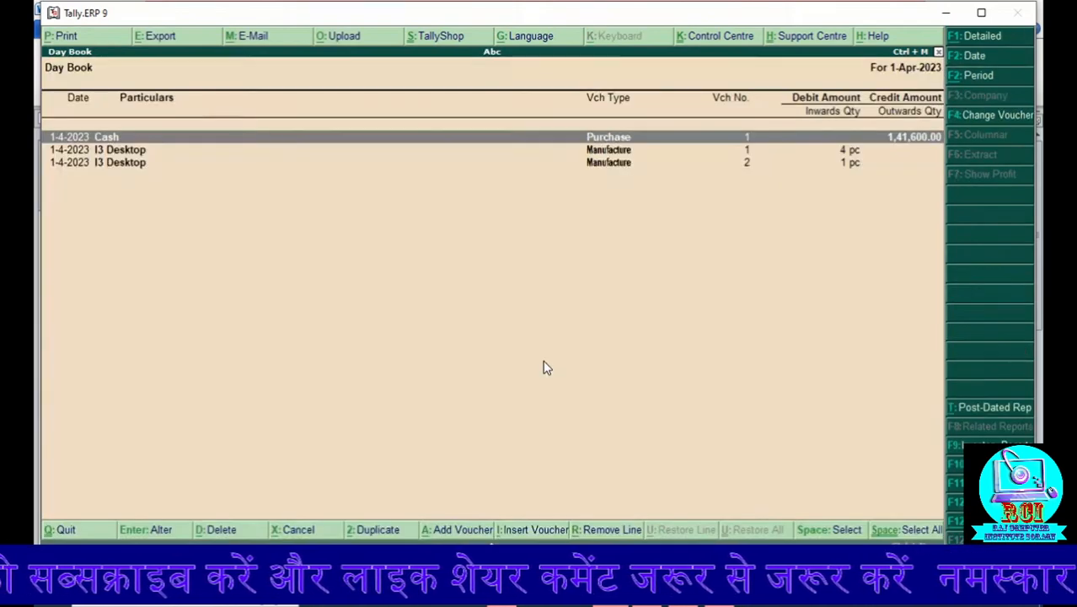
# Step: Open the second I3 Desktop manufacture voucher, No. 2, from the Day Book
pyautogui.press('Down')
pyautogui.press('Down')
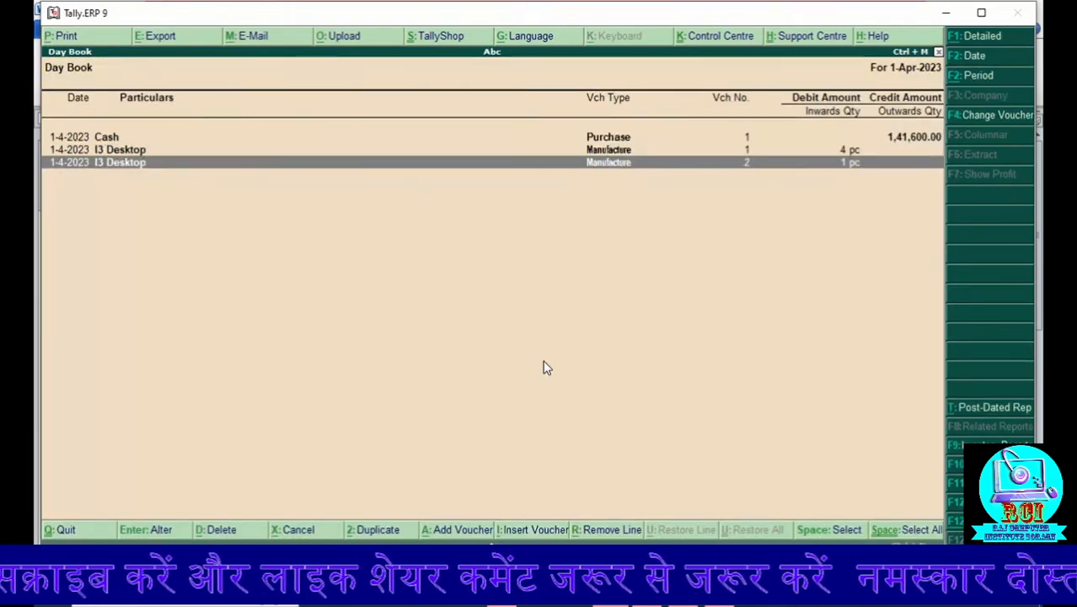
pyautogui.press('Return')
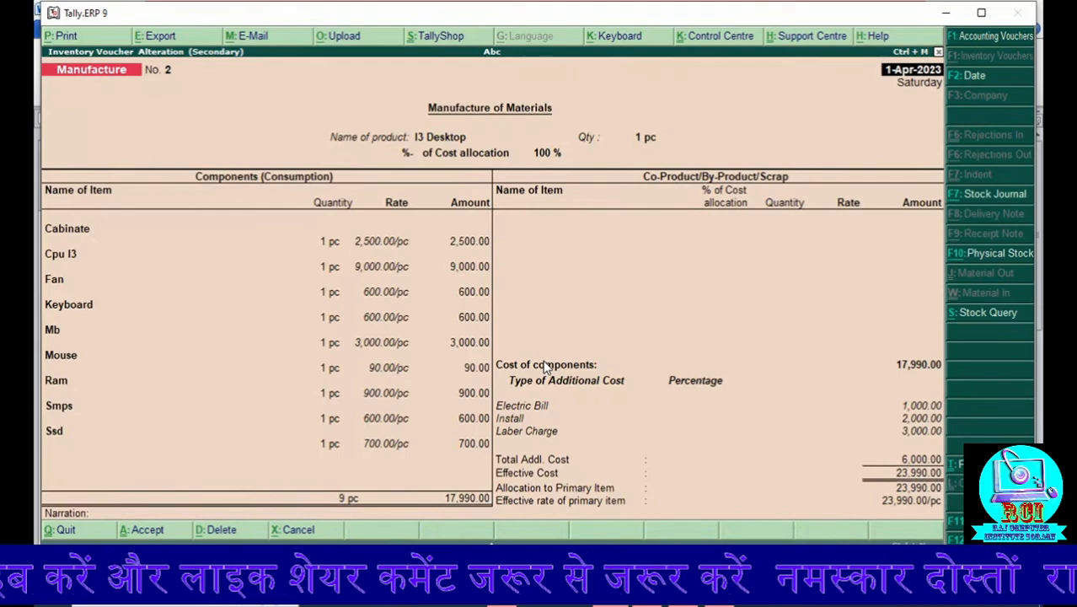
# Step: Print the open manufacture voucher to a PDF file named abc on the Desktop
pyautogui.hotkey('alt', 'p')
pyautogui.press('Return')
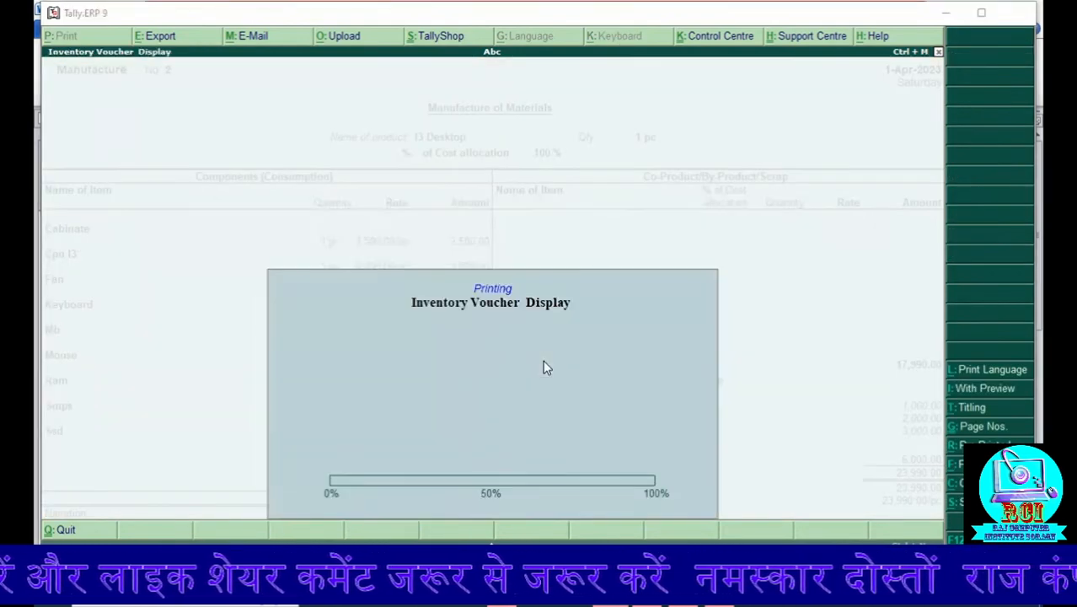
pyautogui.write('abc')
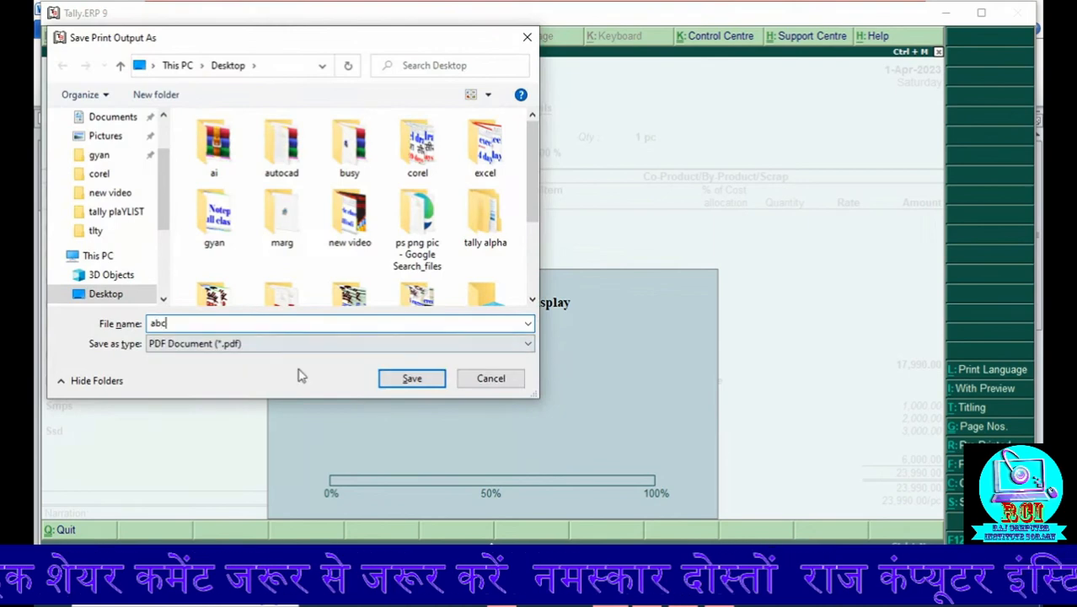
pyautogui.scroll(2, 147, 144)
pyautogui.click(108, 148)
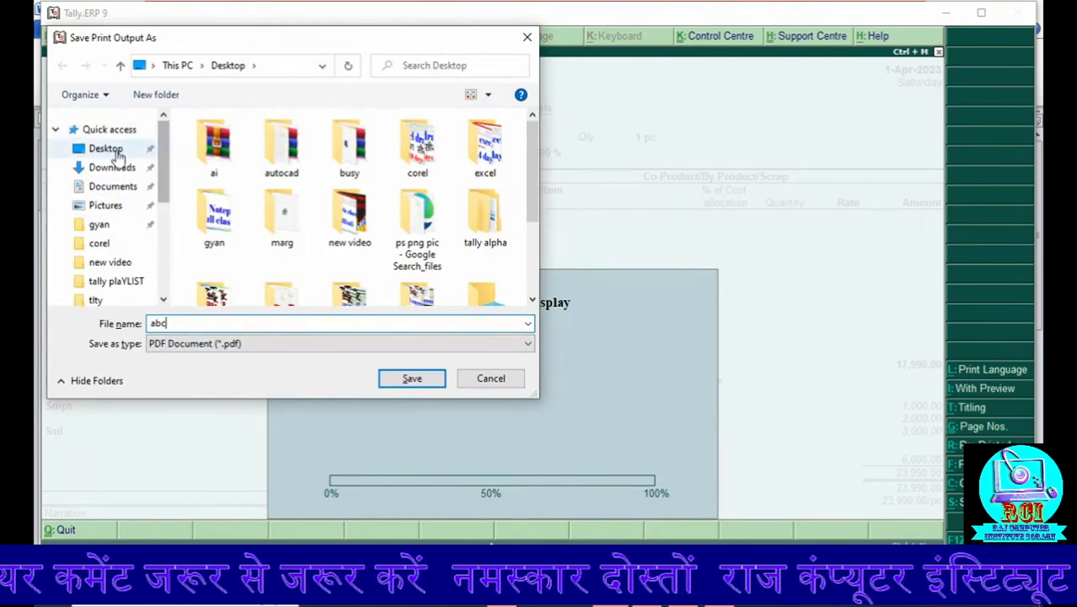
pyautogui.click(413, 385)
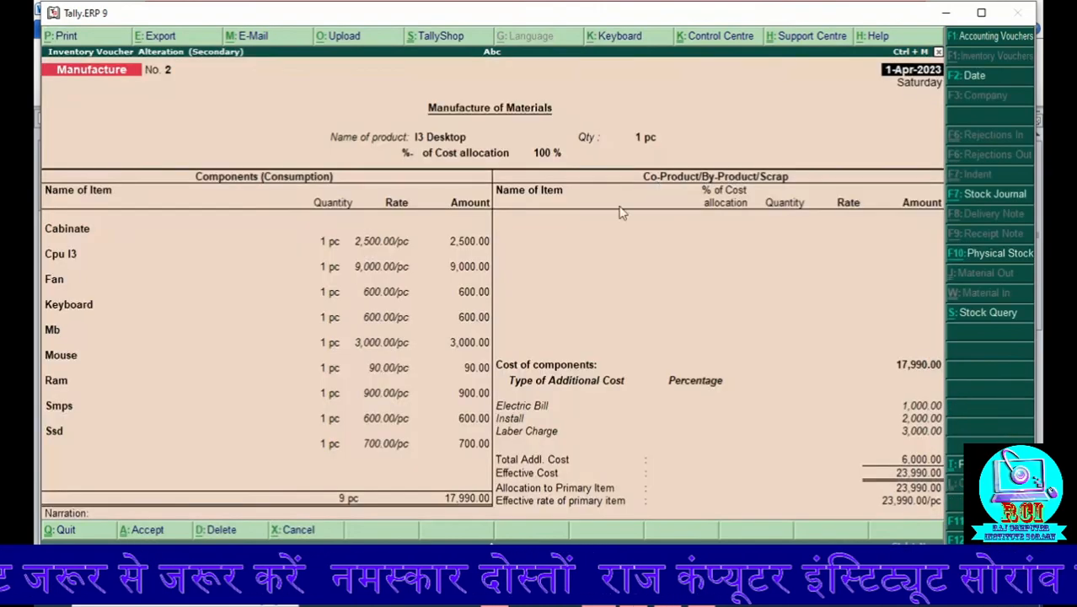
# Step: Minimize the open windows, open abc.pdf from the Windows desktop, and review its components, production item and additional costs
pyautogui.click(946, 13)
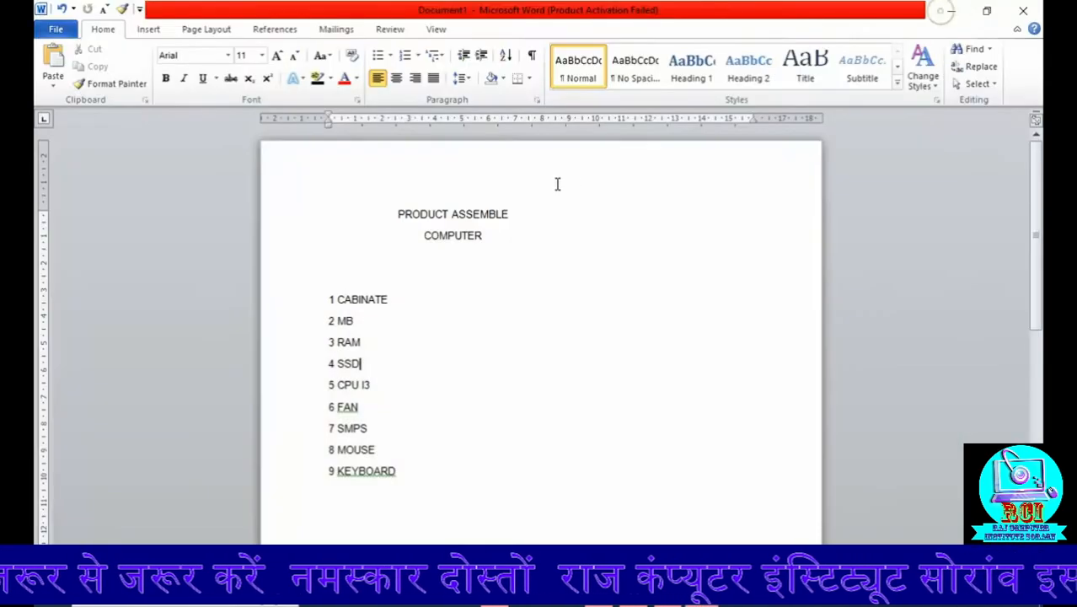
pyautogui.click(951, 13)
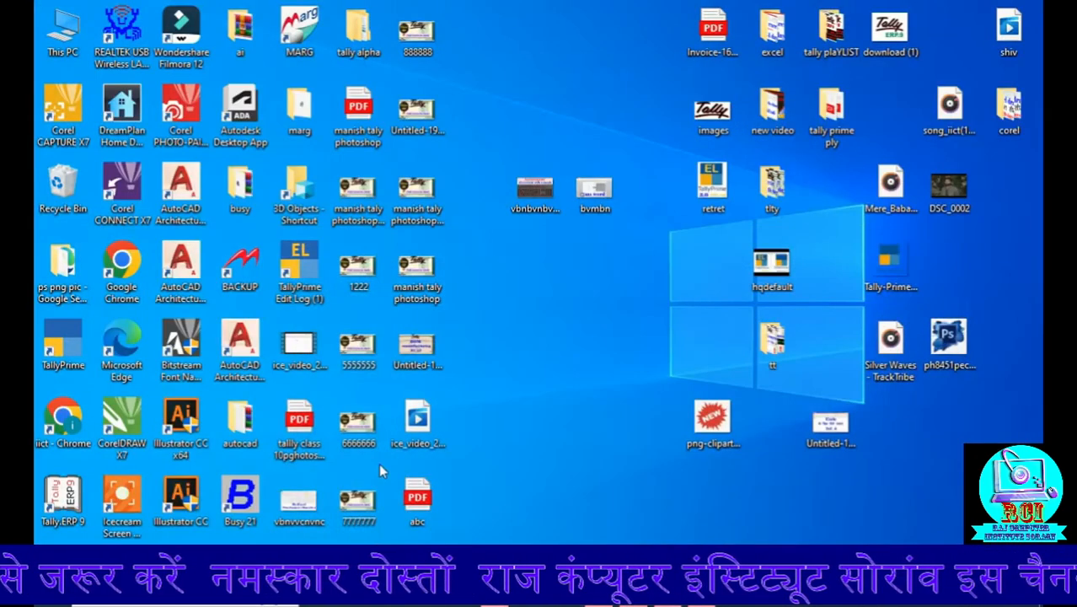
pyautogui.doubleClick(417, 499)
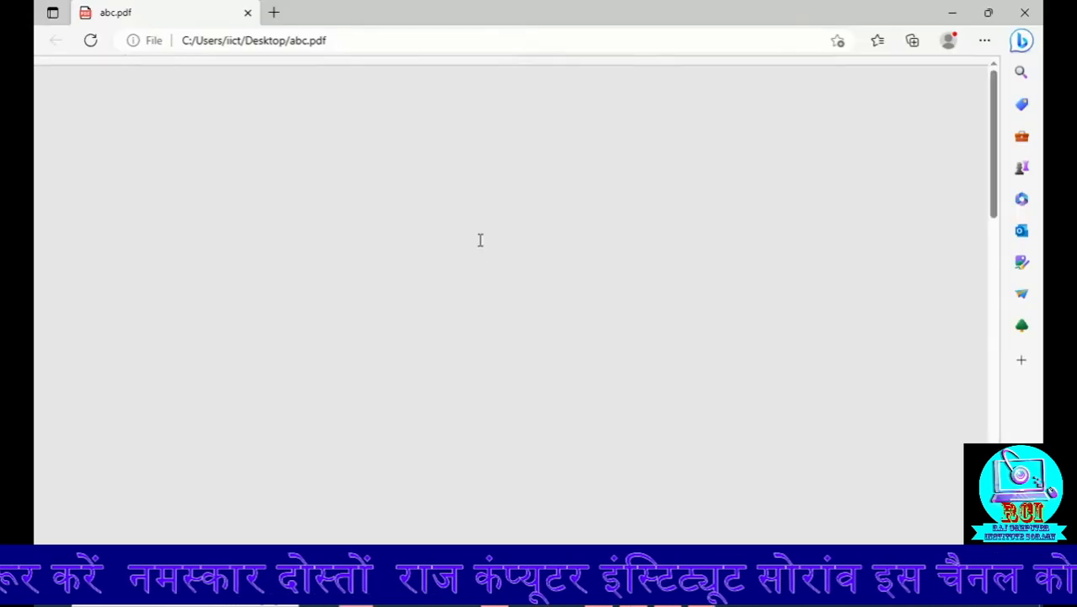
pyautogui.scroll(-3, 423, 392)
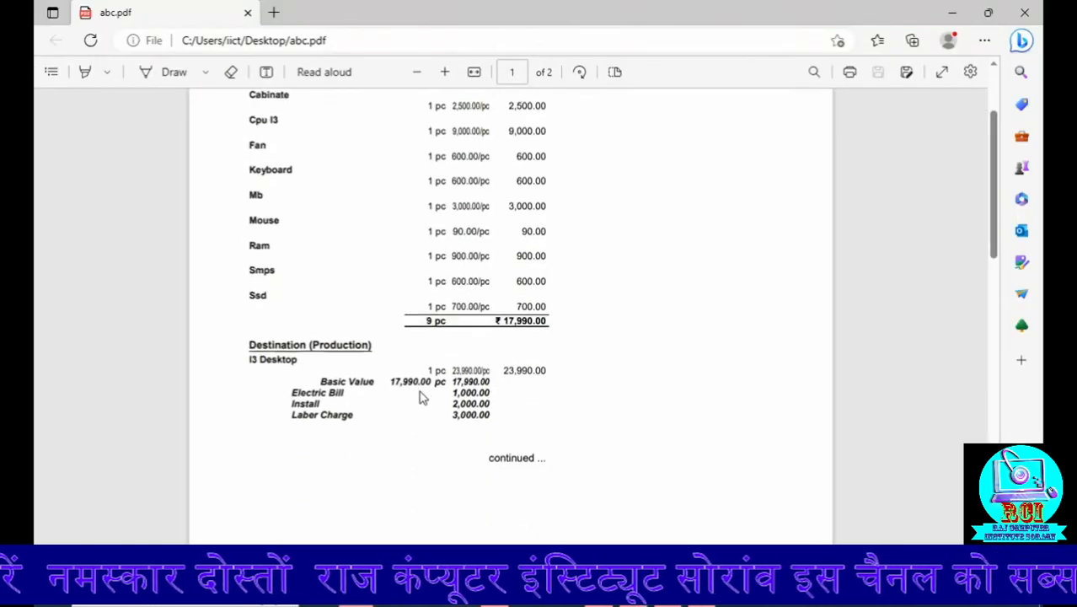
pyautogui.scroll(2, 414, 356)
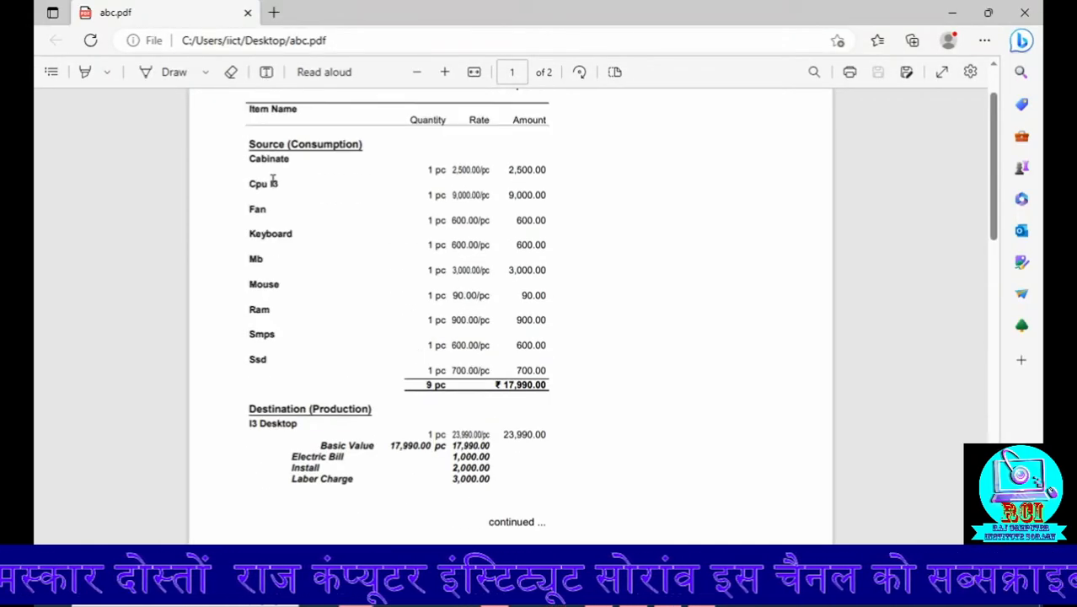